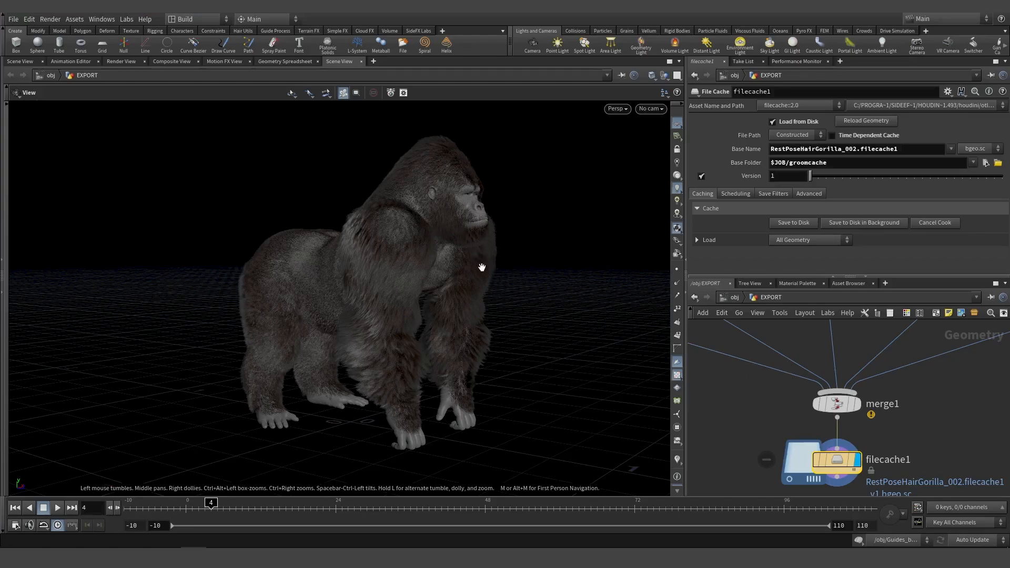
Inspect the gorilla groom from several angles and examine the node information of filecache1, including its geometry counts and attributes
scroll(784, 394, down, 3)
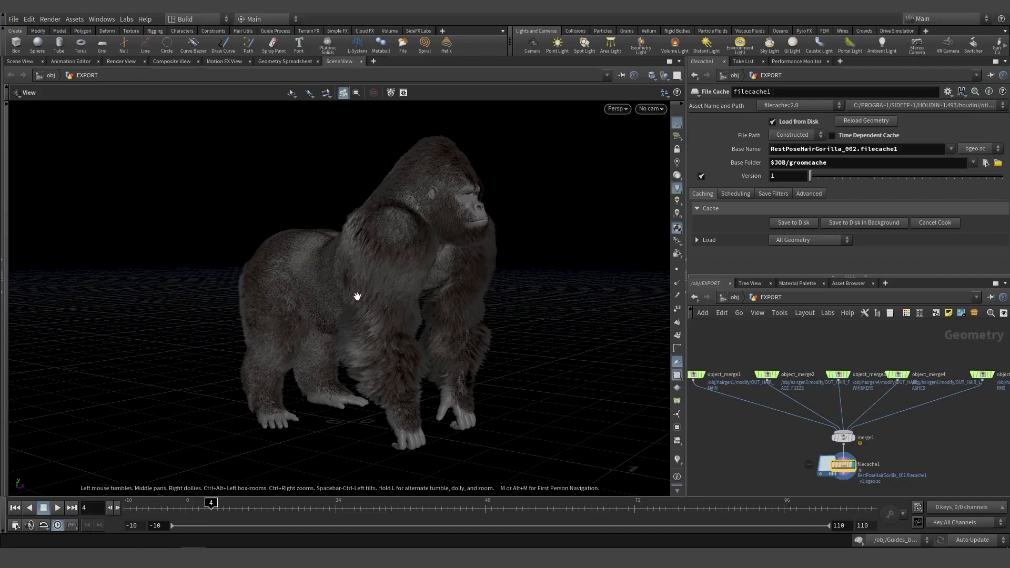
drag(385, 279, 391, 290)
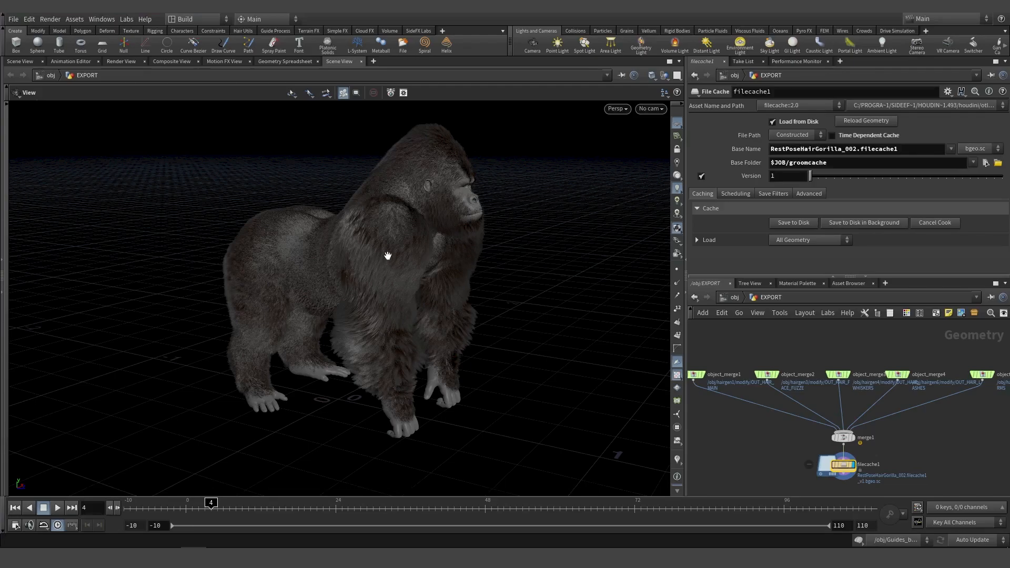
scroll(810, 349, down, 2)
scroll(834, 447, up, 2)
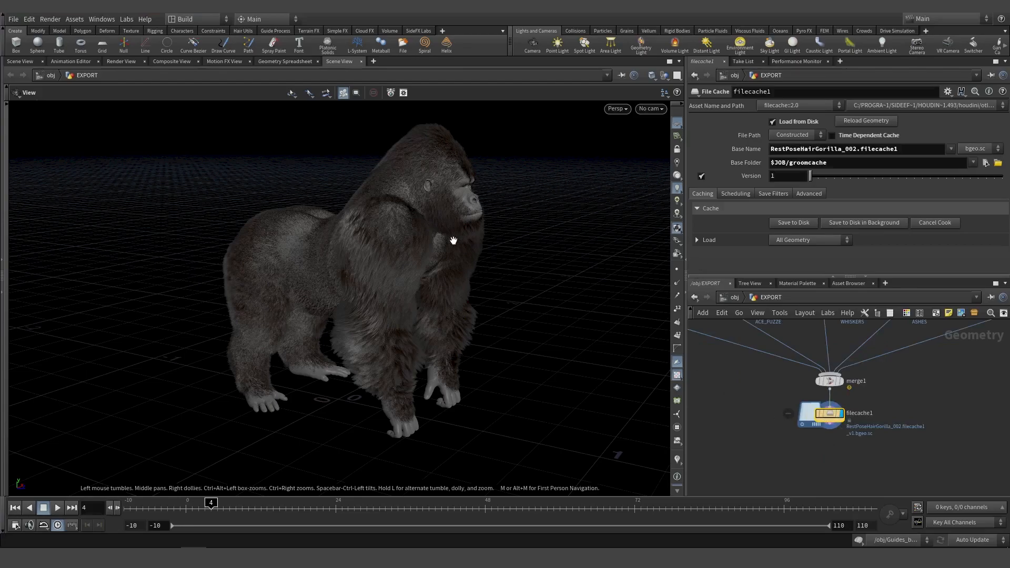
drag(473, 249, 460, 253)
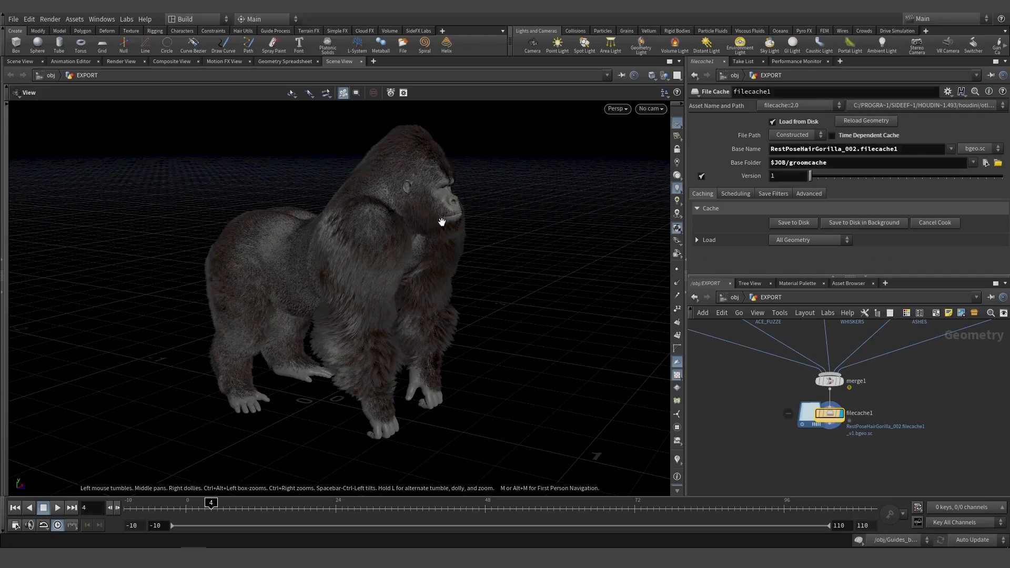
drag(400, 253, 442, 270)
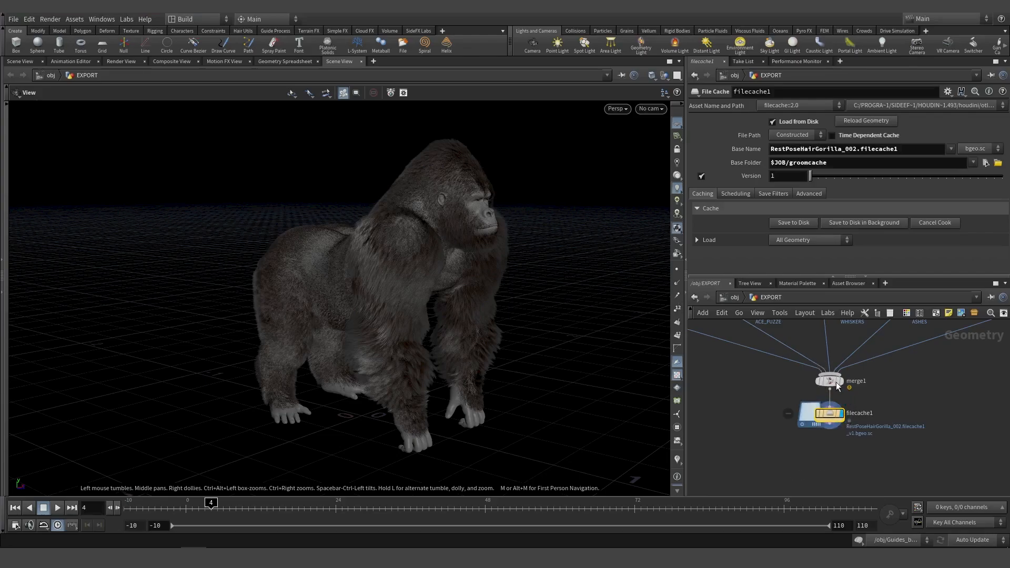
middle_click(821, 418)
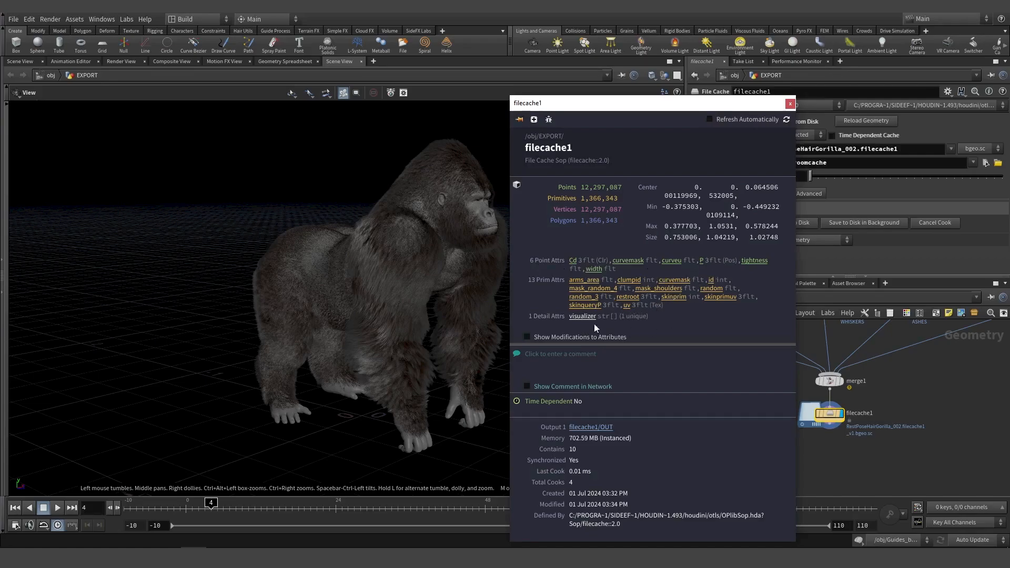
click(790, 105)
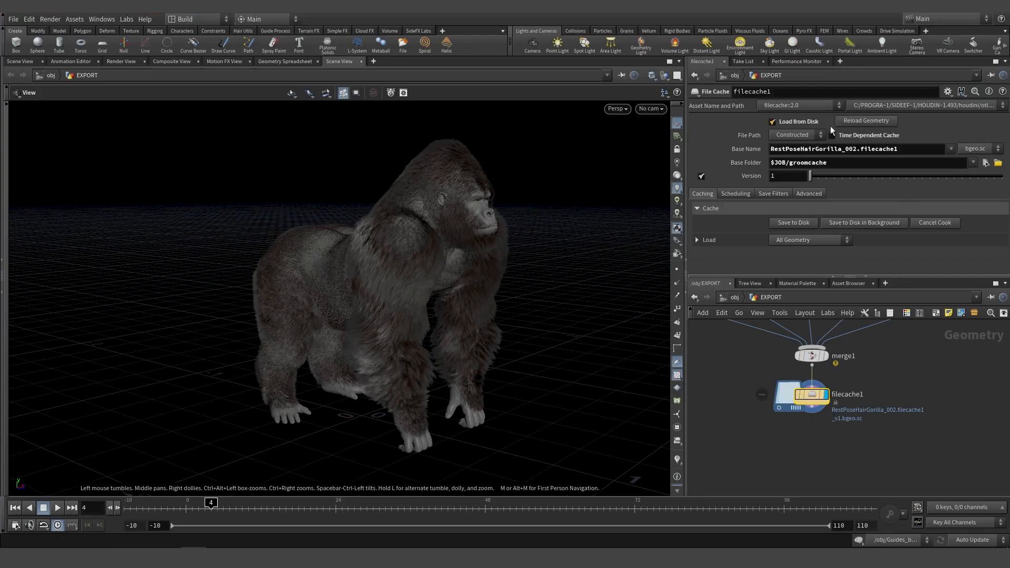
key(Tab)
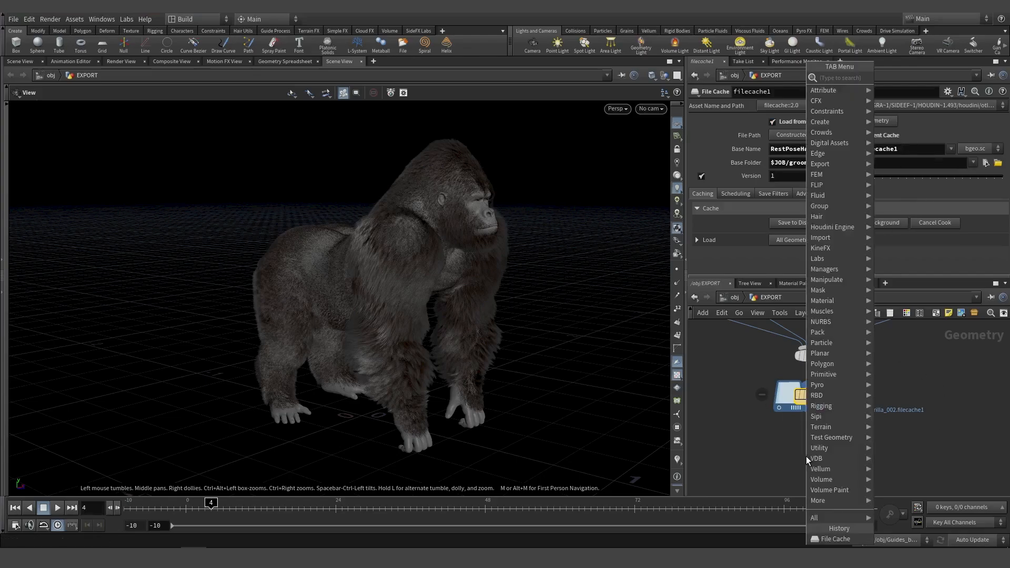
key(Escape)
key(Tab)
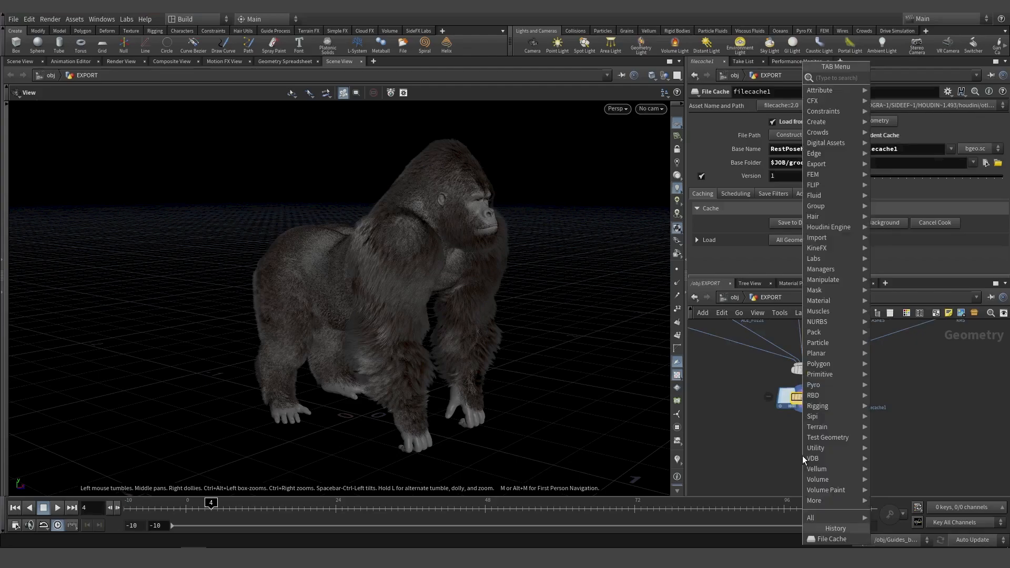
key(Escape)
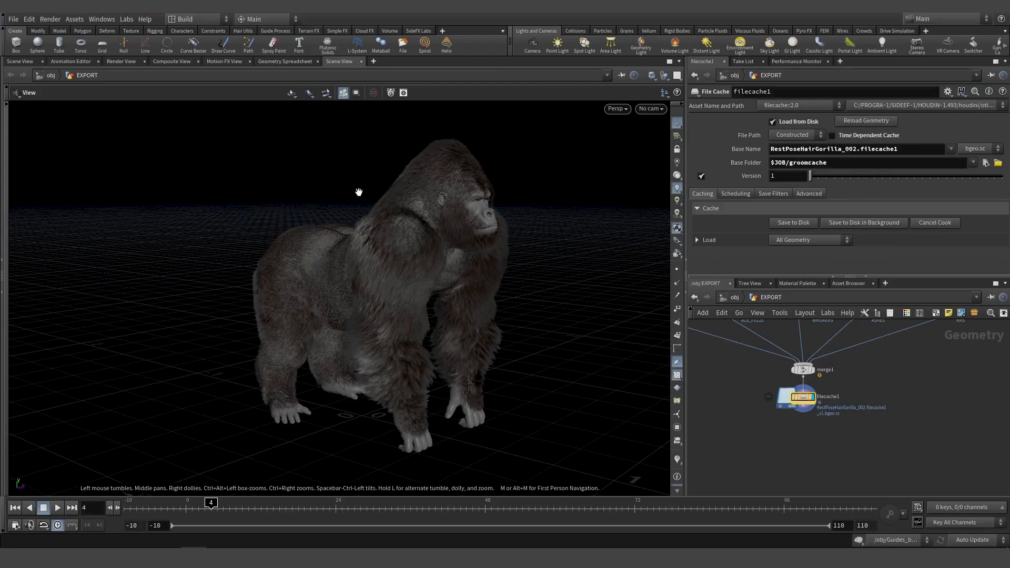
drag(526, 270, 464, 265)
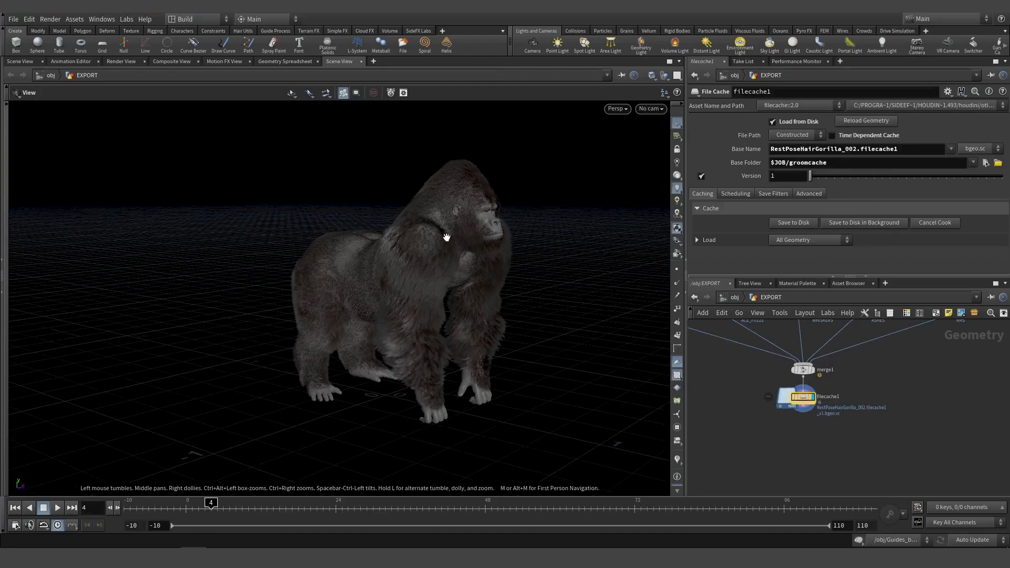
drag(478, 228, 449, 243)
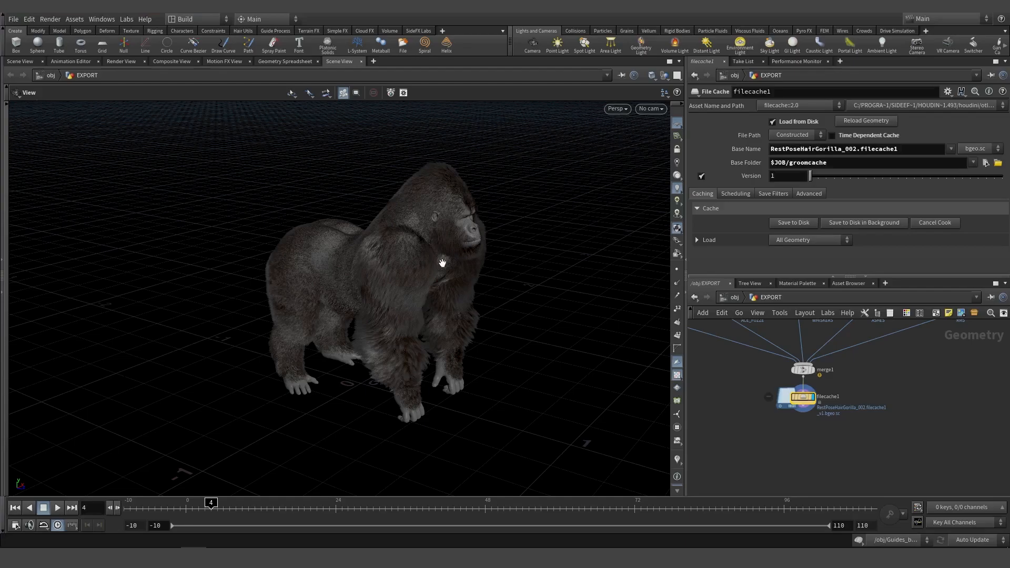
drag(411, 296, 408, 295)
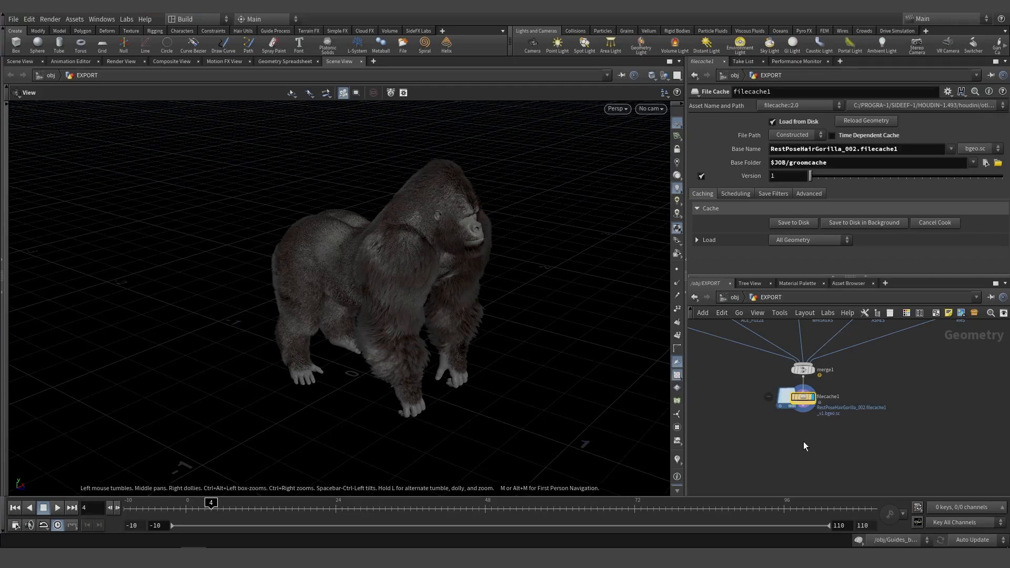
Add a Transform node after filecache1, display it, and set its uniform scale to 100
key(Tab)
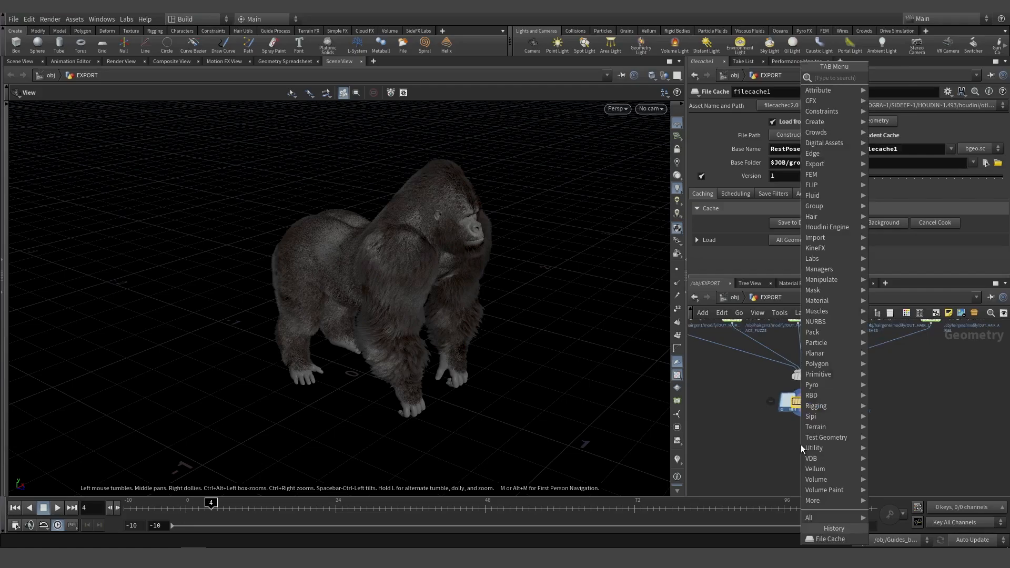
mouse_move(801, 447)
click(914, 104)
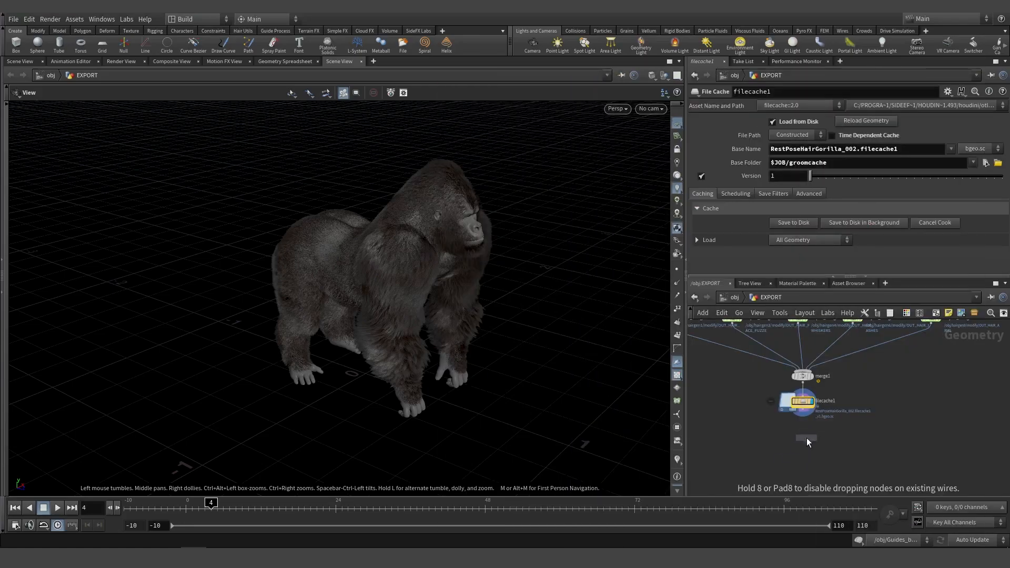
click(806, 437)
scroll(806, 437, up, 3)
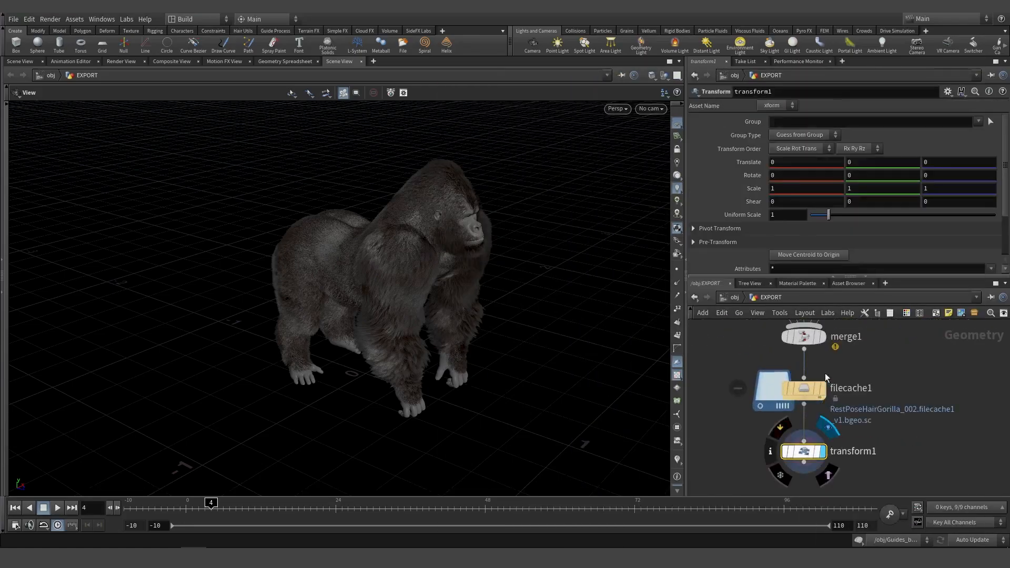
click(788, 215)
text(100)
key(Return)
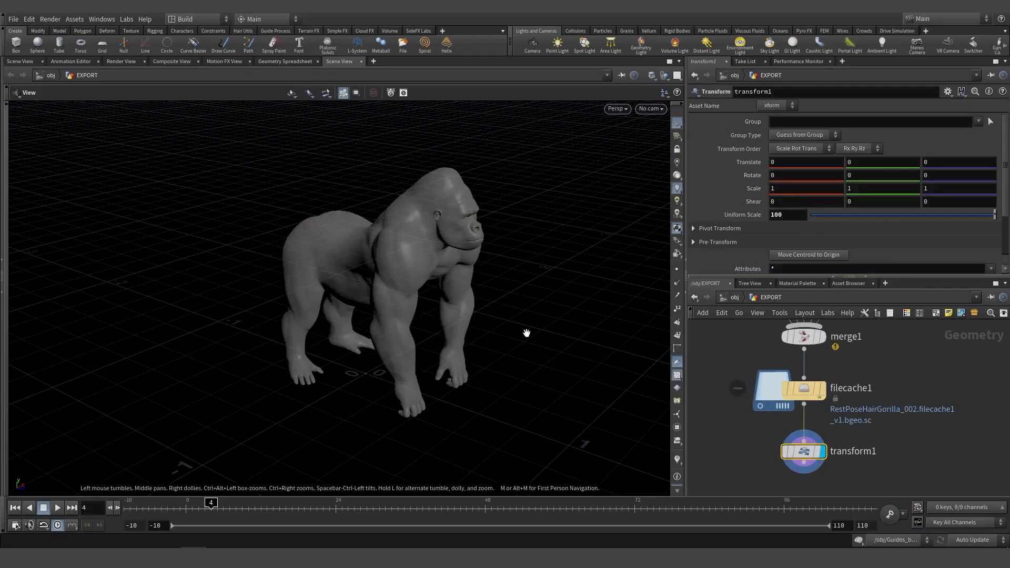
Examine the size of the scaled-up groom in the viewport, comparing it with the original gorilla body
scroll(518, 310, down, 8)
drag(516, 305, 518, 279)
middle_drag(518, 279, 438, 398)
drag(438, 399, 271, 228)
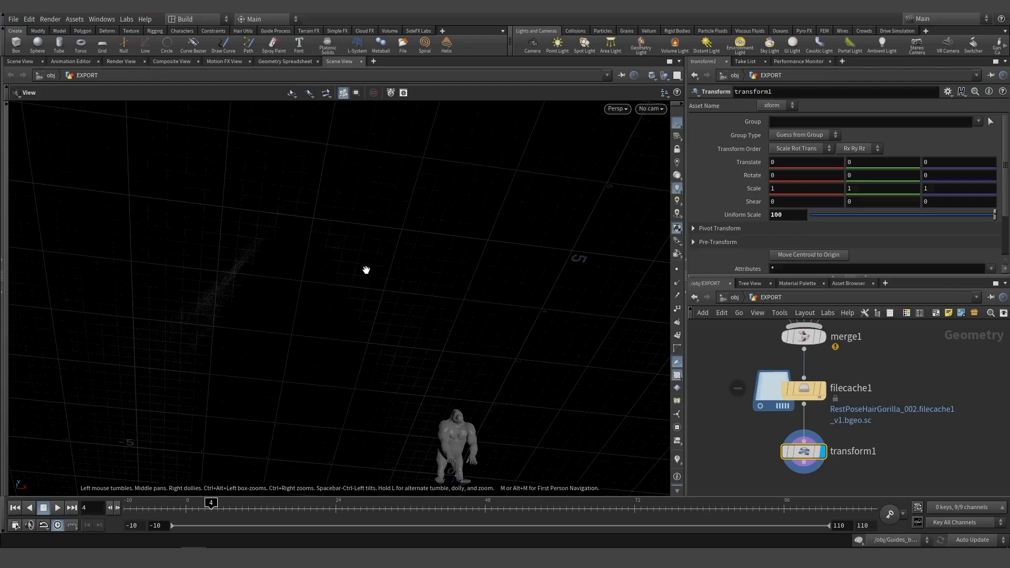
key(f)
drag(358, 256, 262, 271)
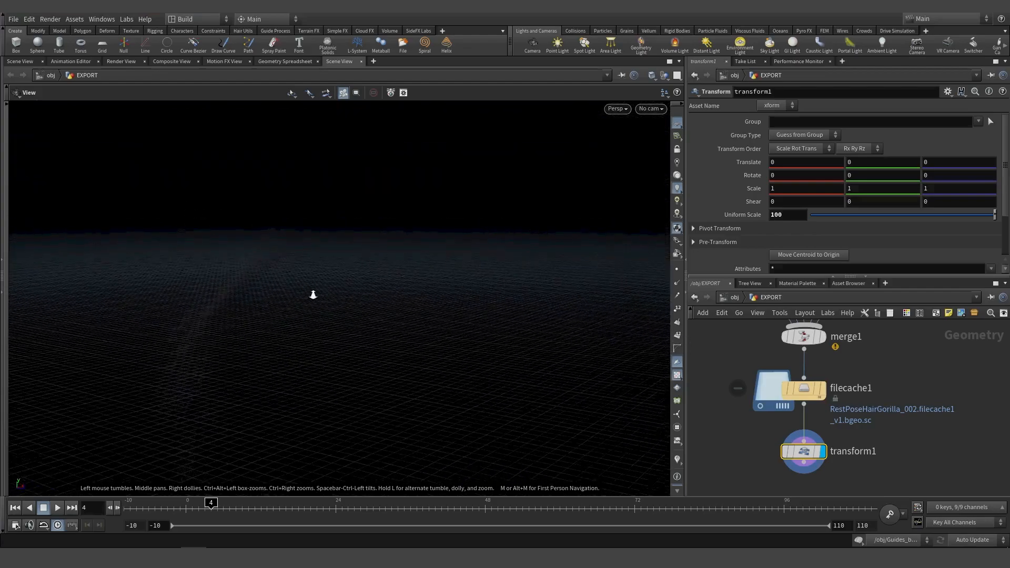
drag(313, 295, 490, 322)
middle_drag(489, 323, 219, 314)
mouse_move(219, 314)
mouse_down()
mouse_move(530, 331)
mouse_move(444, 329)
mouse_up()
scroll(794, 458, down, 2)
Add an Attribute Wrangle node, connect it to the output of transform1, and display it
key(Tab)
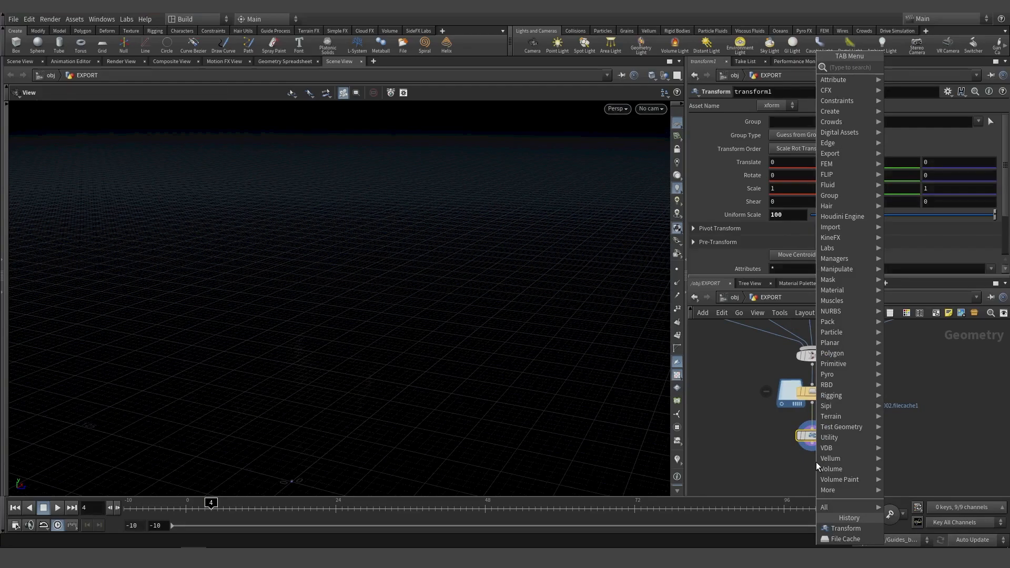
text(att)
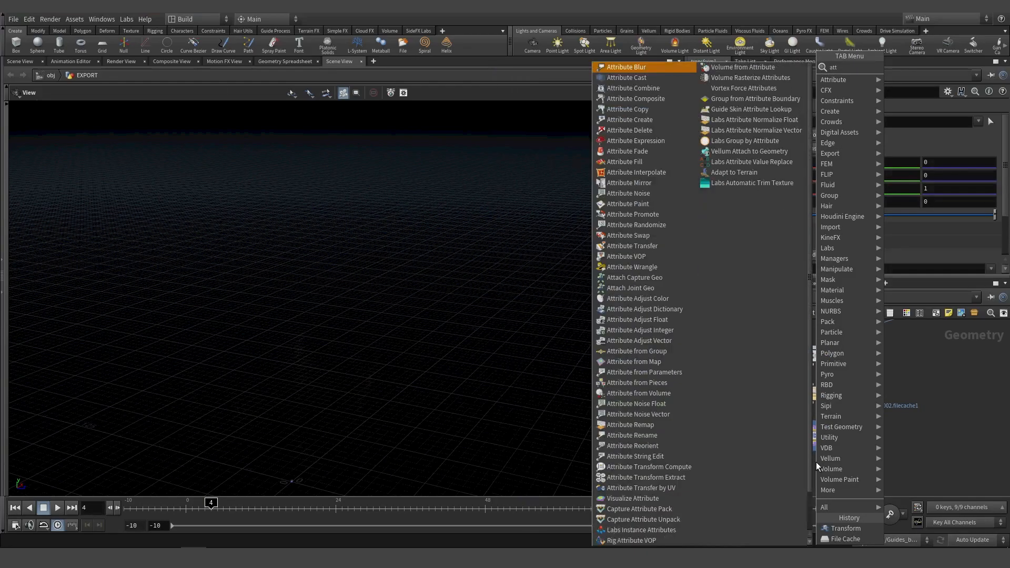
text(wra)
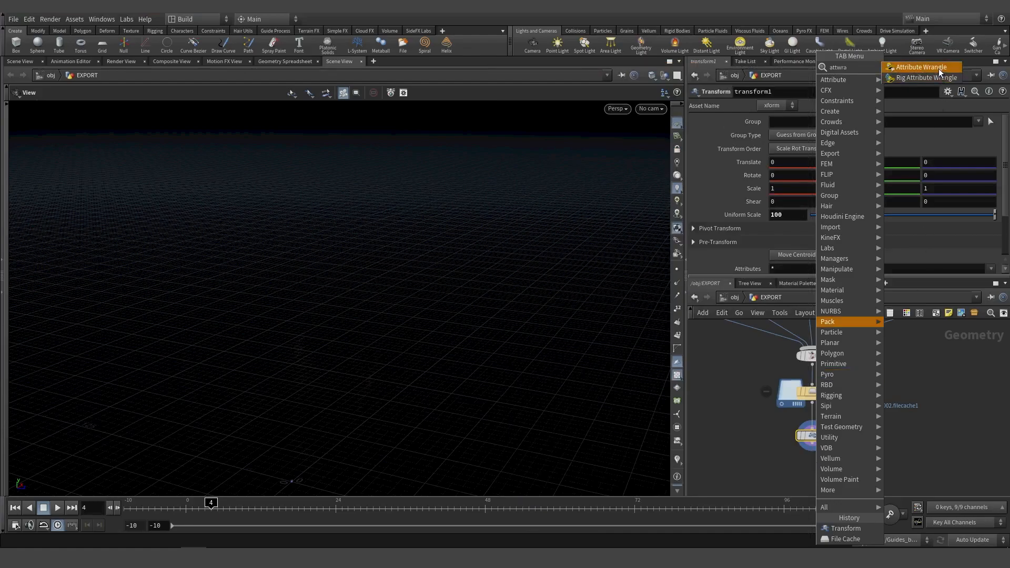
click(938, 68)
click(816, 471)
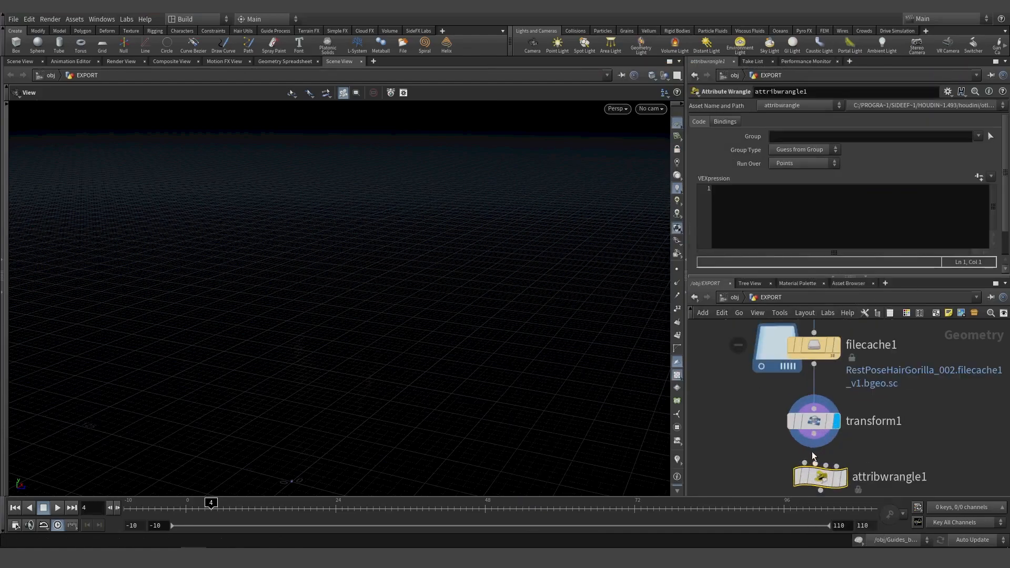
click(842, 477)
Enter the wrangle's VEX code f@width = f@width * 100; to scale the hair width
click(810, 204)
text(f@)
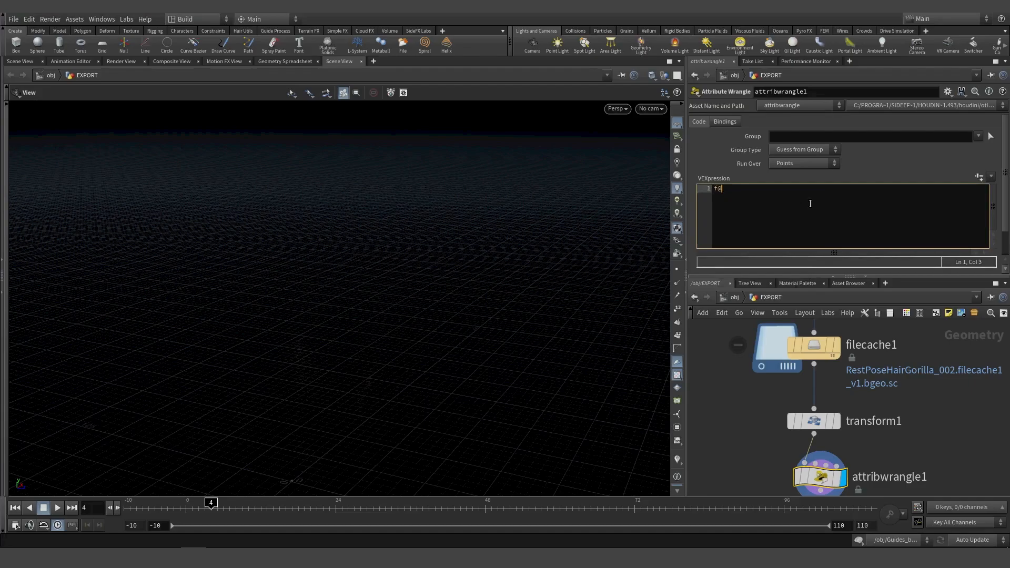
text(width =)
drag(741, 188, 706, 186)
key(ctrl+c)
click(780, 193)
key(ctrl+v)
click(732, 433)
Place an unconnected Attribute Delete node below and beside attribwrangle1
scroll(453, 305, down, 3)
middle_drag(363, 251, 357, 158)
drag(389, 311, 341, 283)
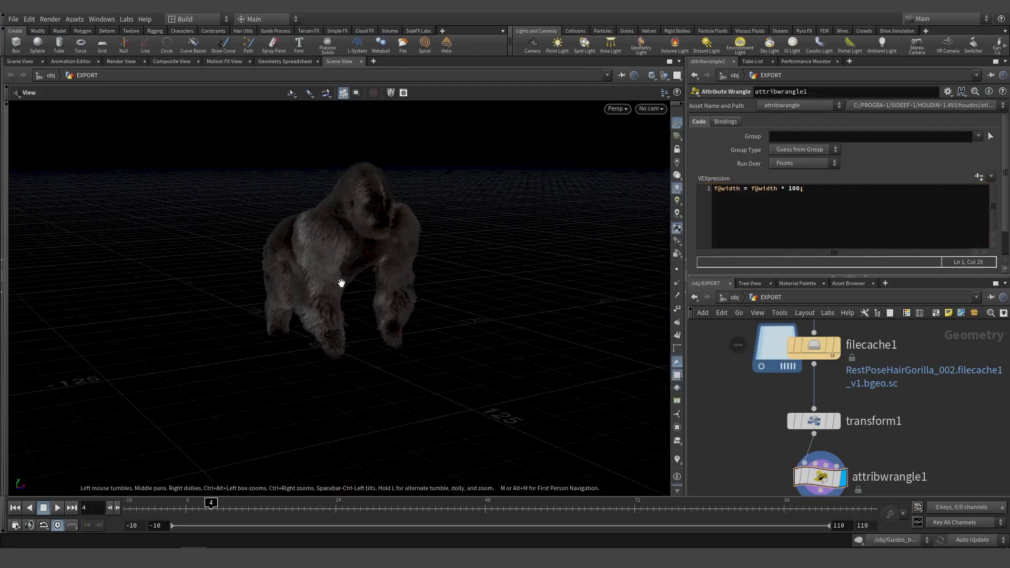
scroll(341, 282, up, 5)
drag(390, 241, 455, 237)
middle_drag(821, 473, 790, 342)
scroll(790, 441, down, 2)
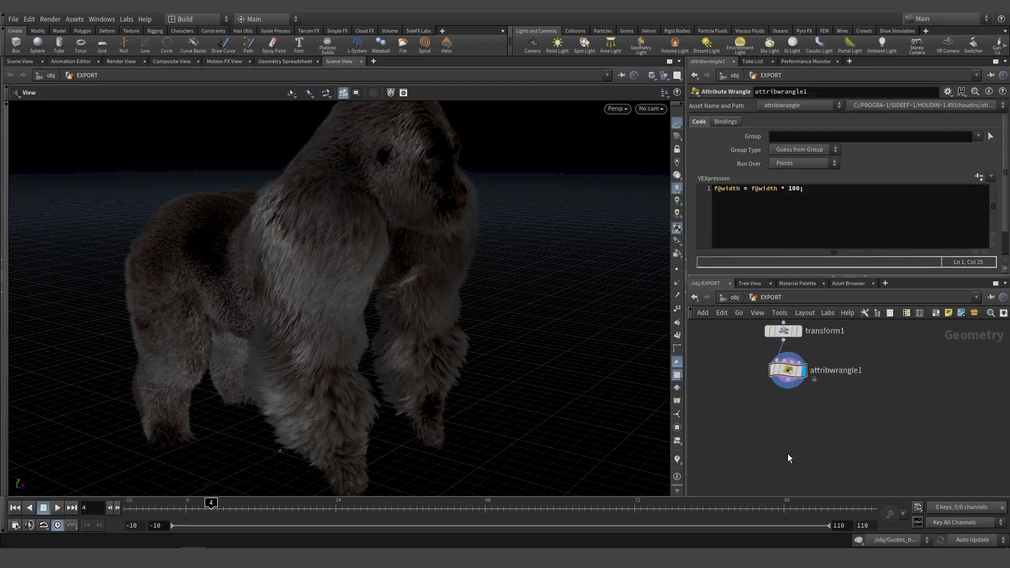
key(Tab)
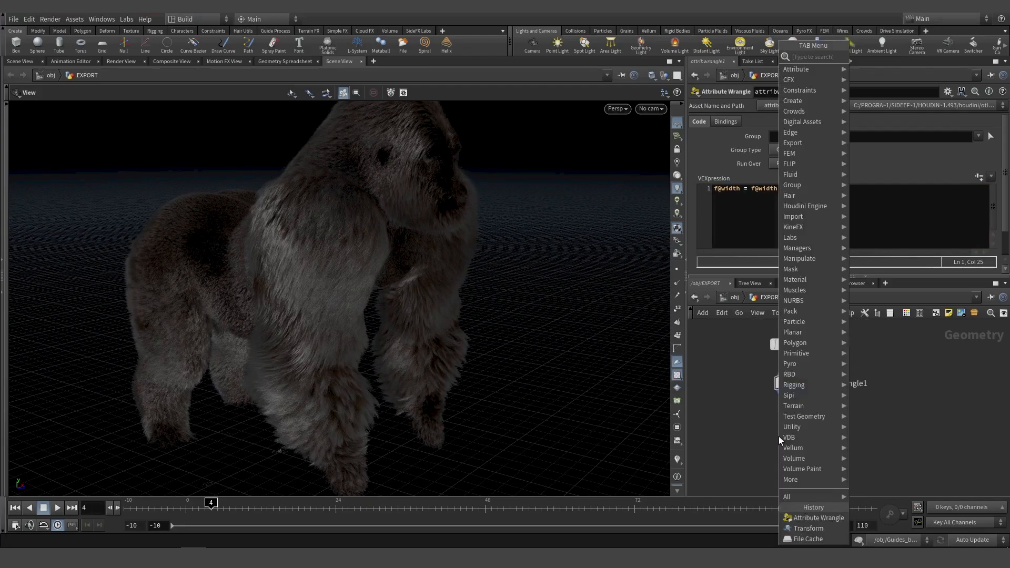
text(attde)
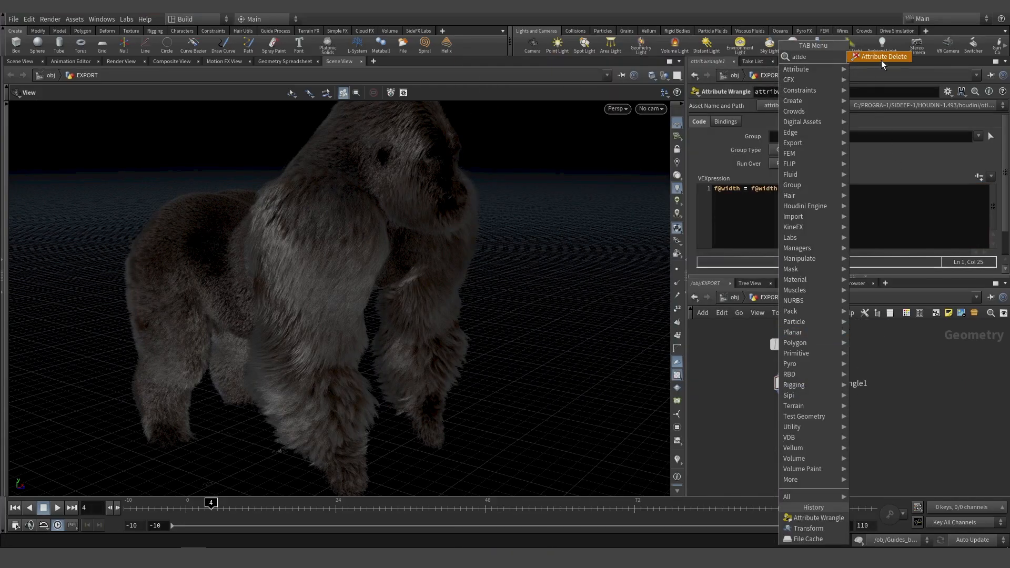
click(881, 57)
click(852, 428)
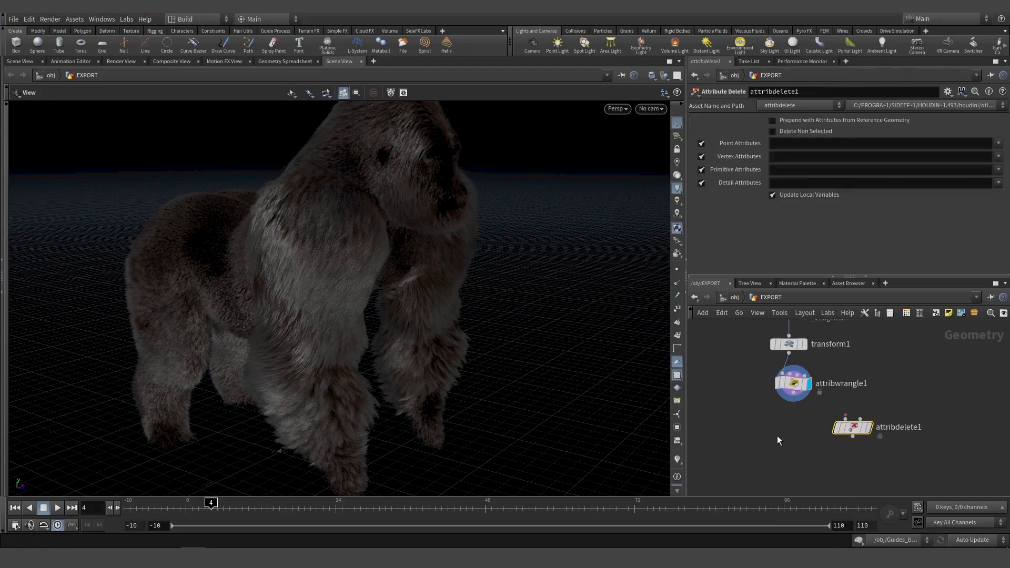
Add a ROP Alembic Output node below attribwrangle1 and connect the wrangle's output to it
key(Tab)
mouse_move(800, 442)
text(rop)
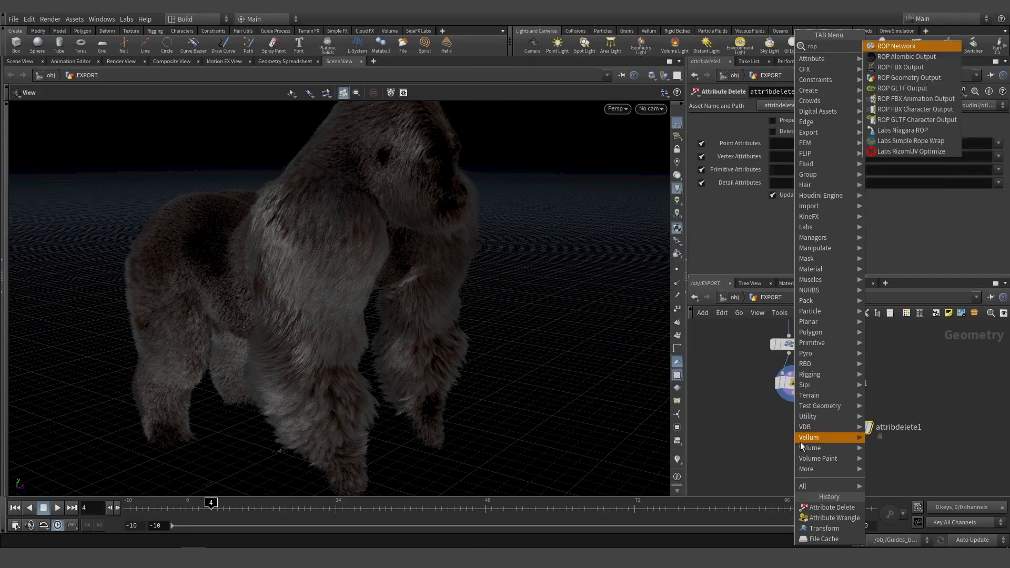
click(898, 57)
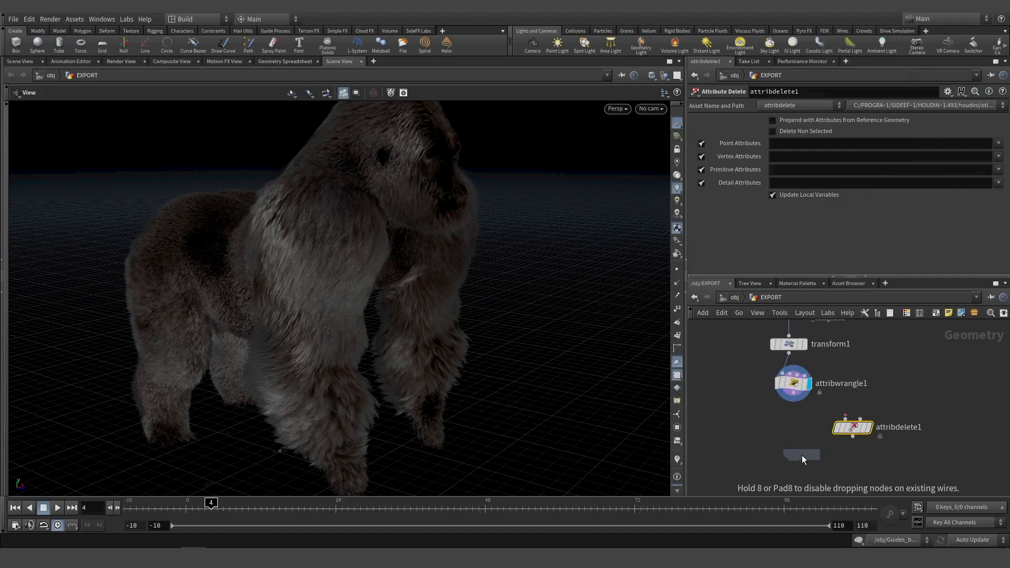
click(801, 453)
drag(793, 393, 794, 444)
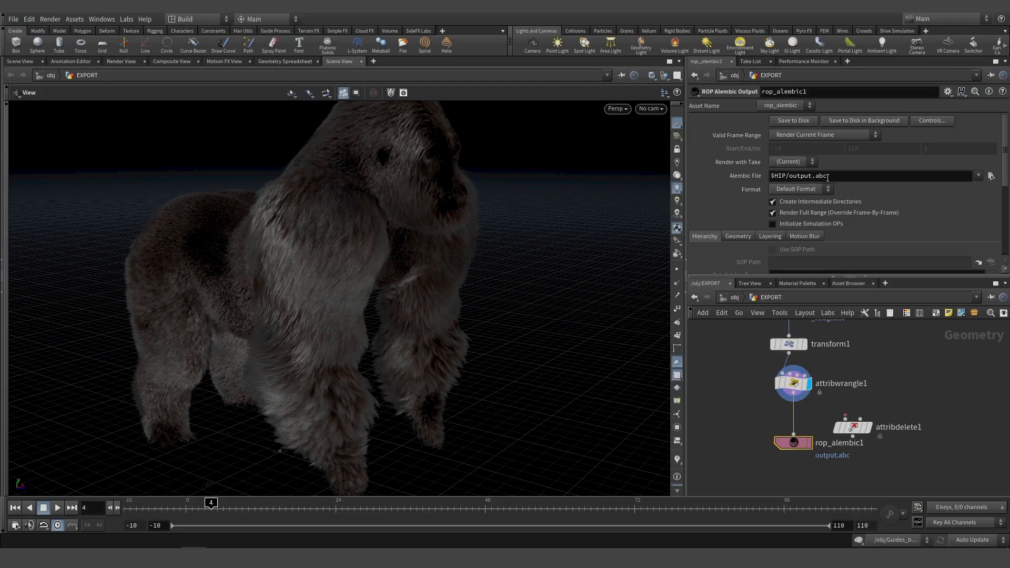
Create a Test_export folder, set the Alembic output file to $HIP/Test_export/GM_fur_v001.abc, and save it to disk
click(991, 176)
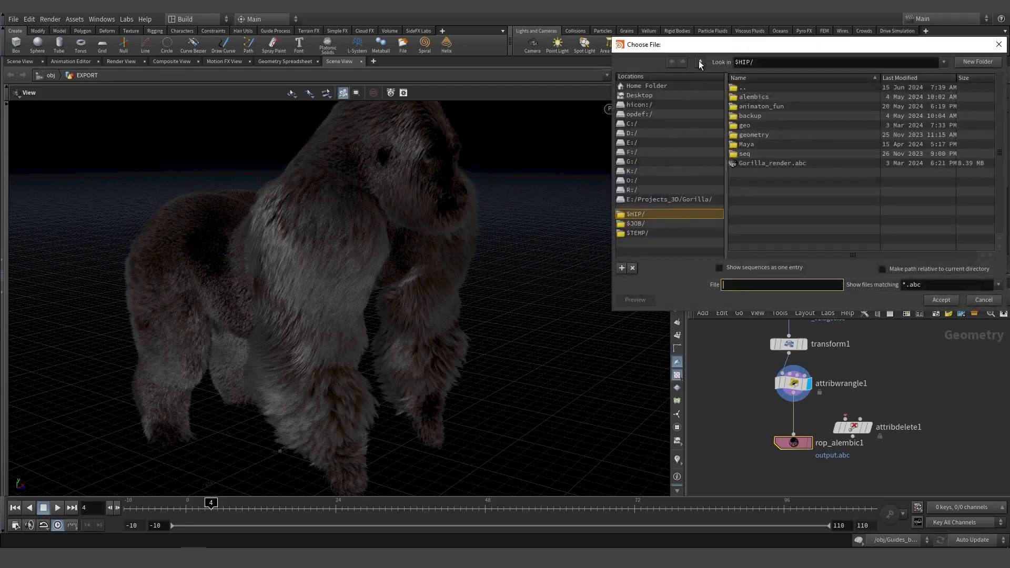
click(983, 62)
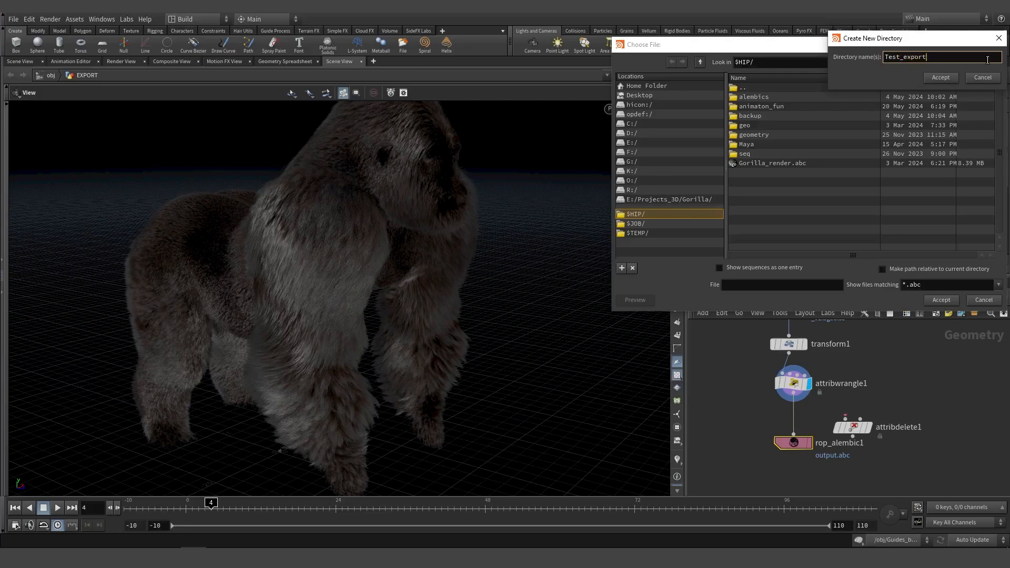
key(Return)
click(766, 280)
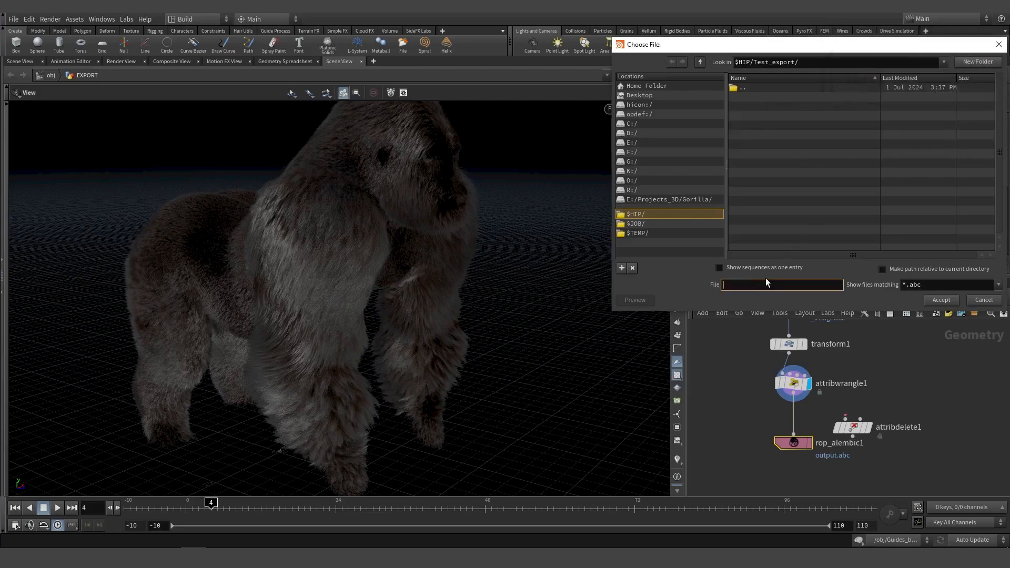
text(GM_fur_v001.abc)
click(940, 299)
click(766, 383)
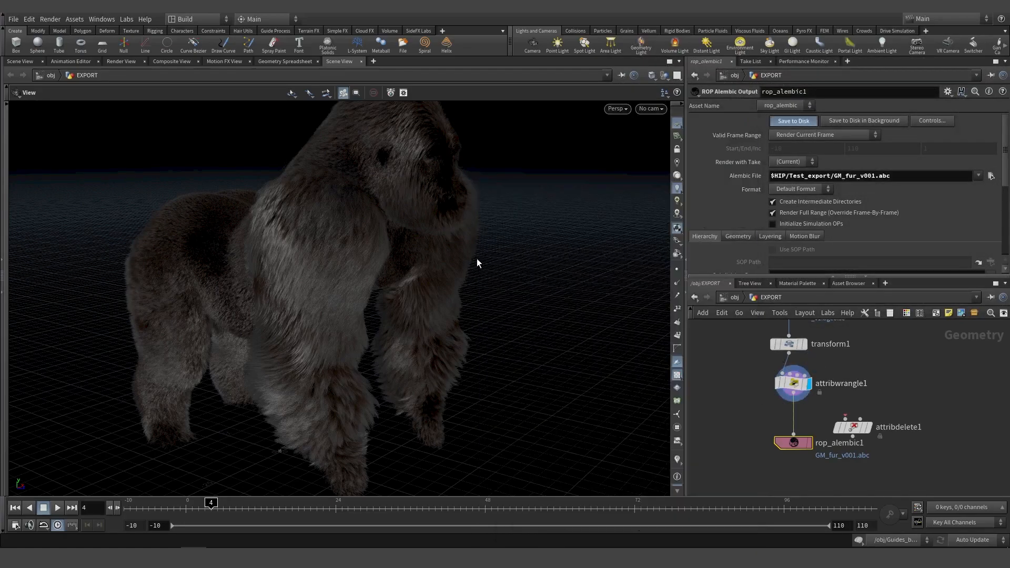
Check the size of the exported GM_fur_v001.abc in the Test_export folder
scroll(364, 282, down, 3)
drag(365, 282, 447, 271)
click(993, 176)
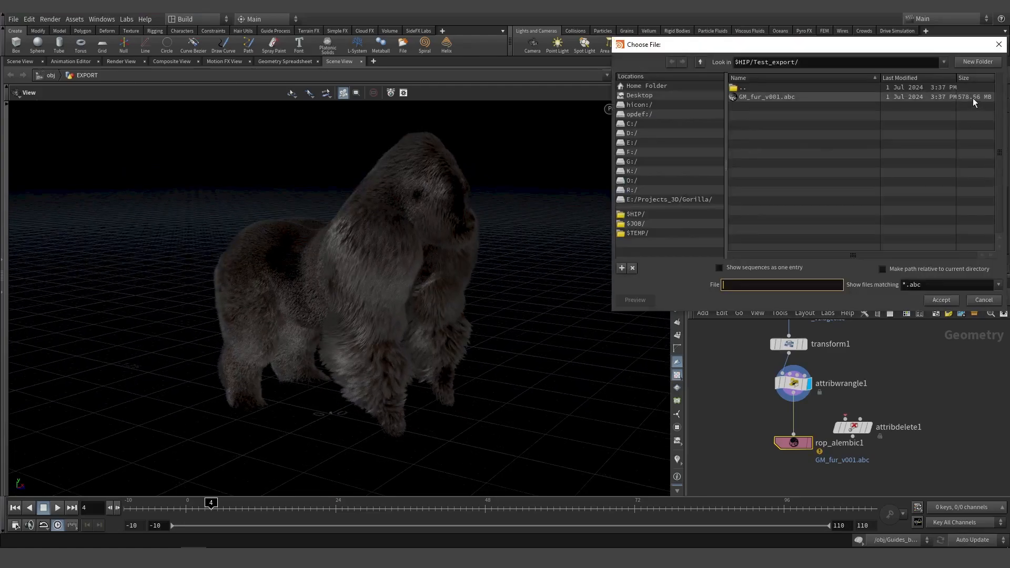
click(998, 44)
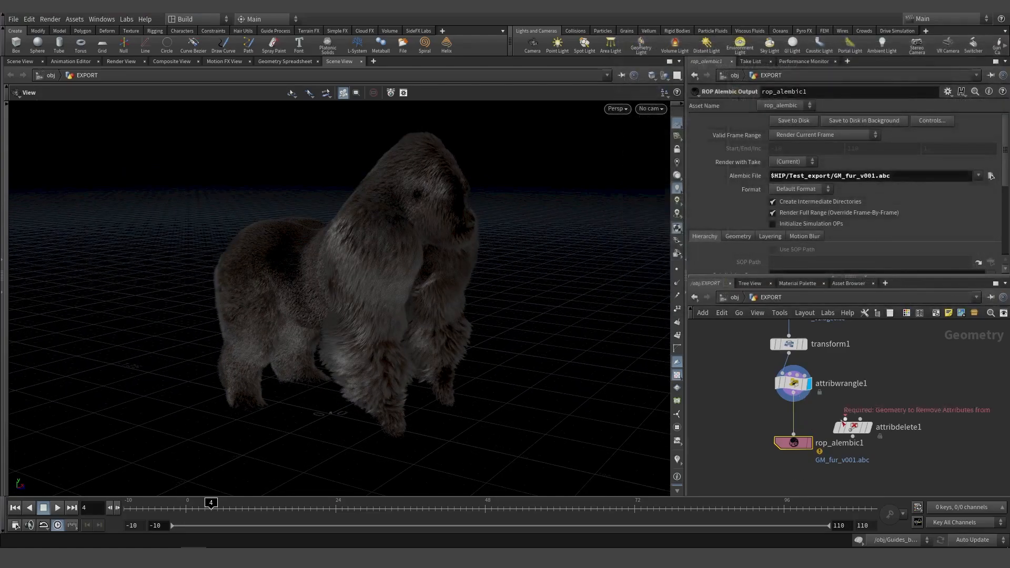
Insert attribdelete1 between attribwrangle1 and rop_alembic1, deleting everything except the width point attribute and the uv primitive attribute
drag(869, 430, 811, 426)
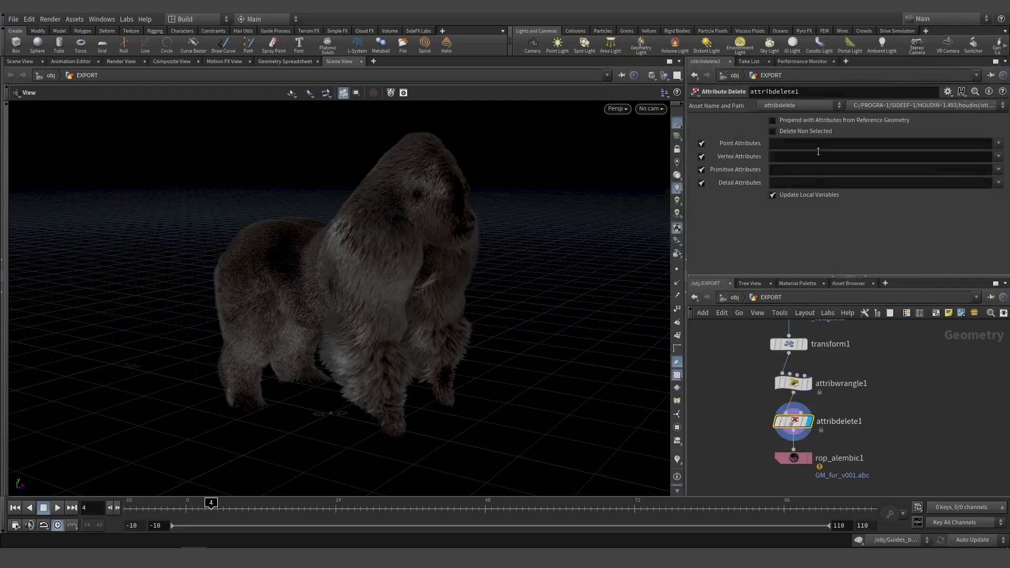
click(817, 146)
click(998, 143)
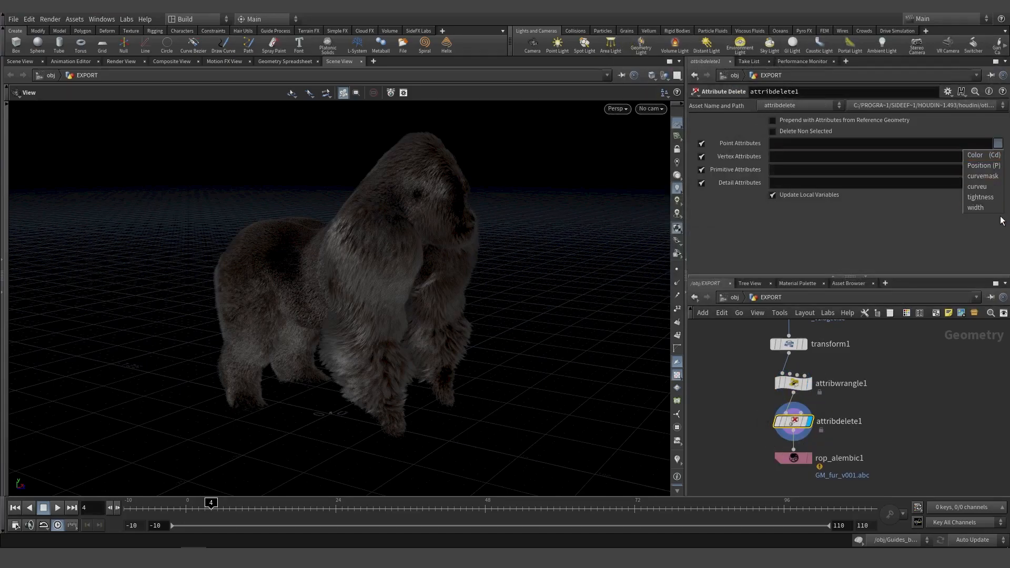
click(981, 210)
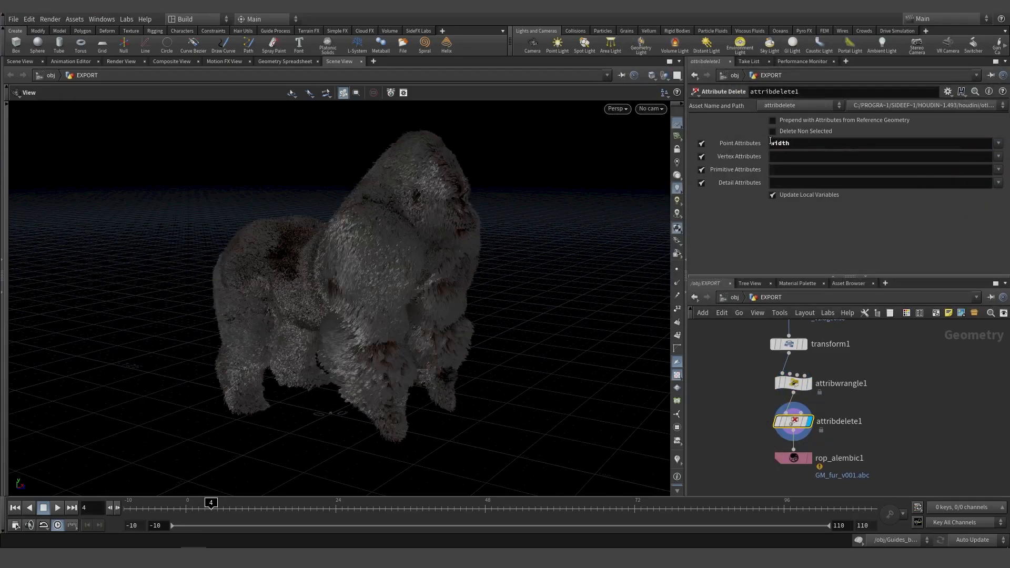
click(773, 132)
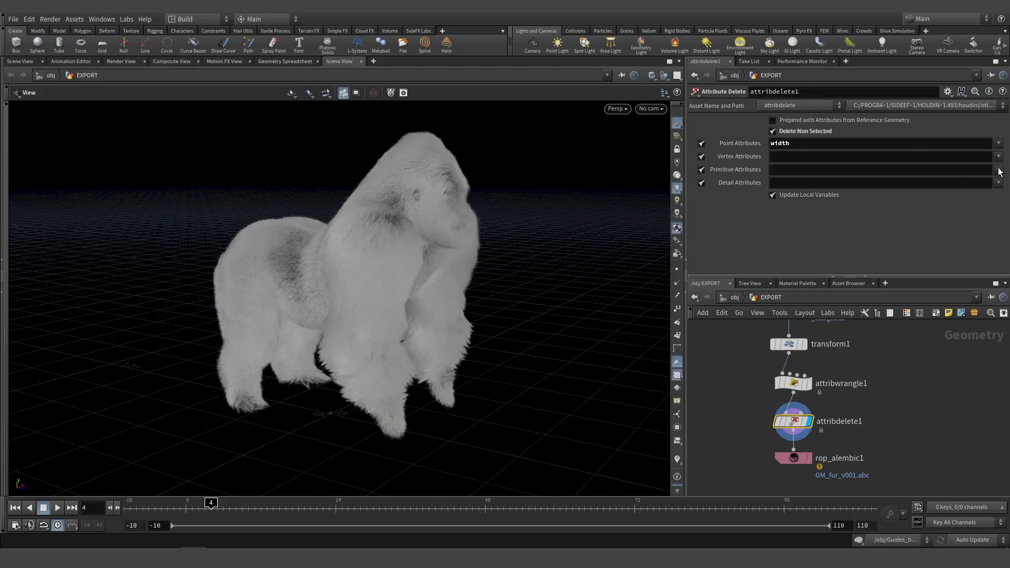
click(998, 171)
click(986, 182)
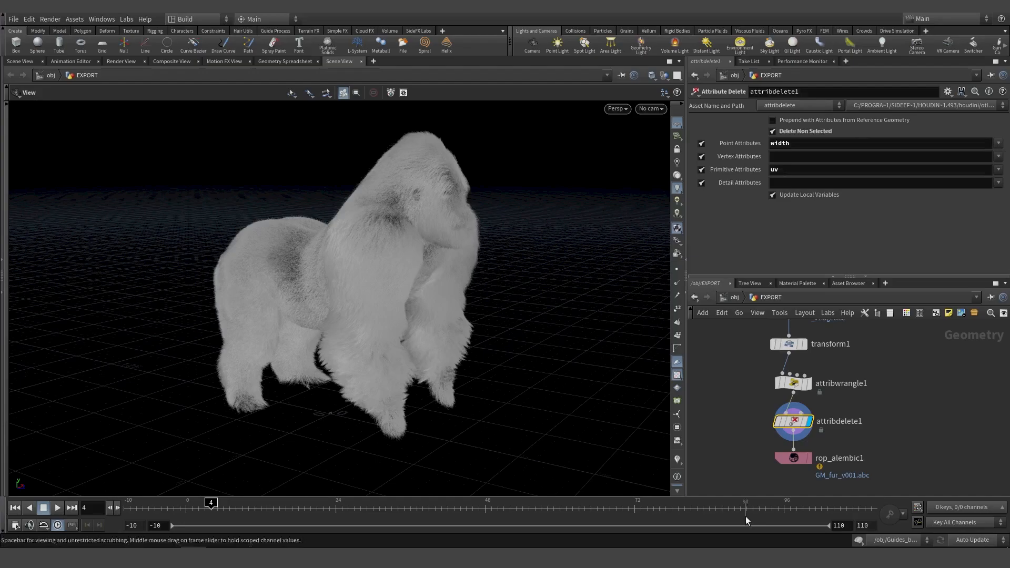
Save rop_alembic1 to disk again over GM_fur_v001.abc and check the new file's size
click(791, 458)
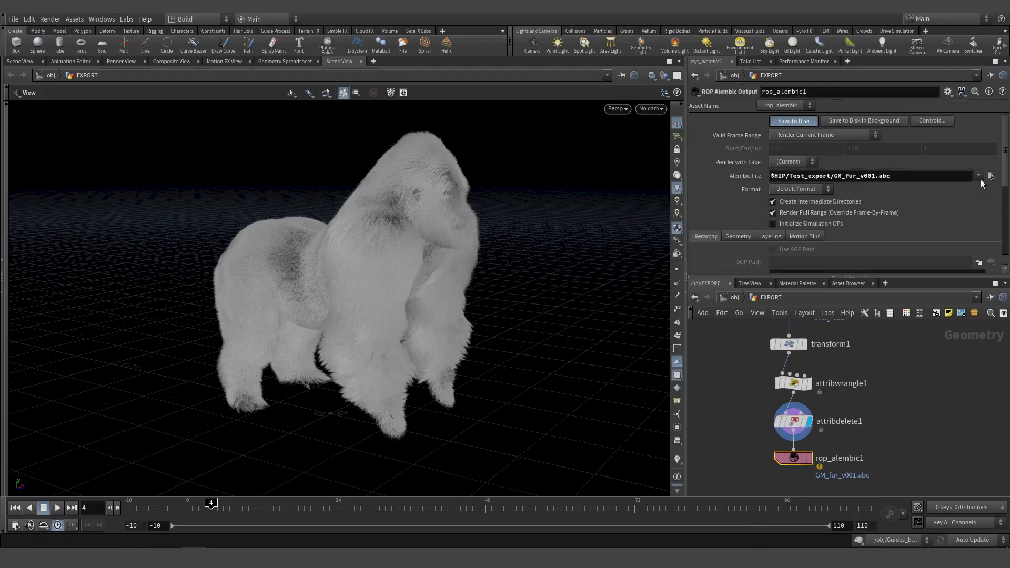
click(992, 176)
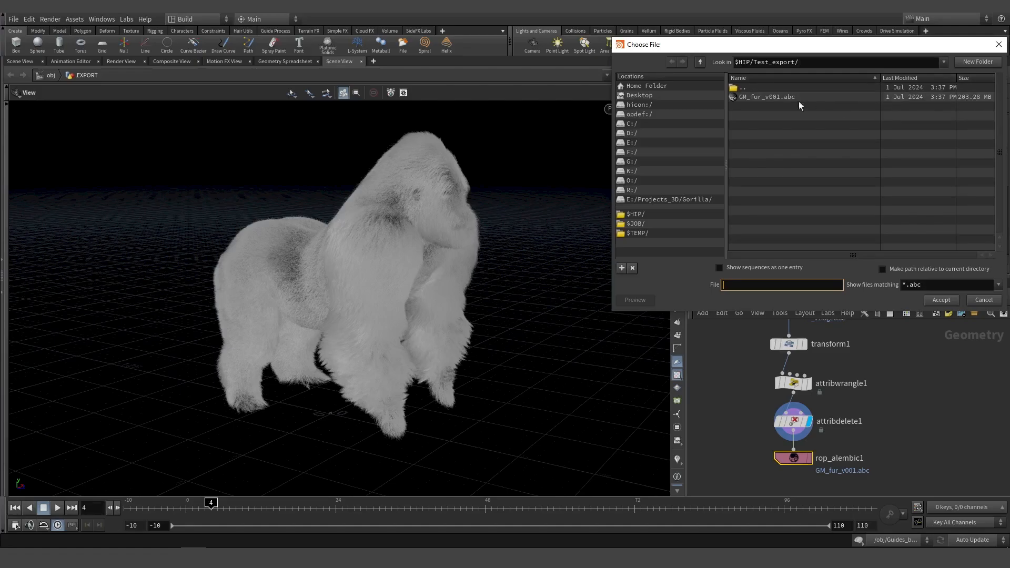
click(998, 44)
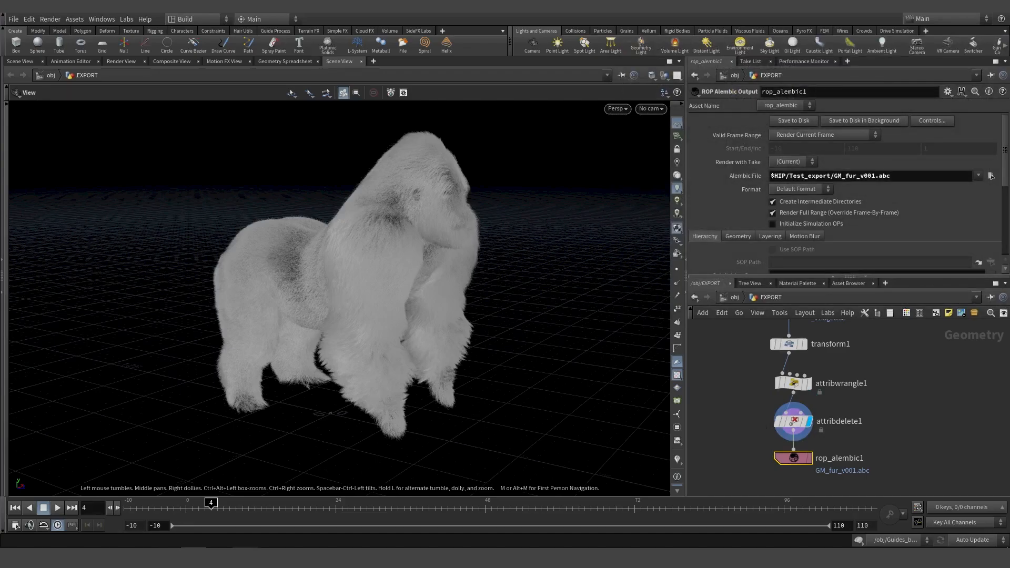
drag(404, 264, 420, 292)
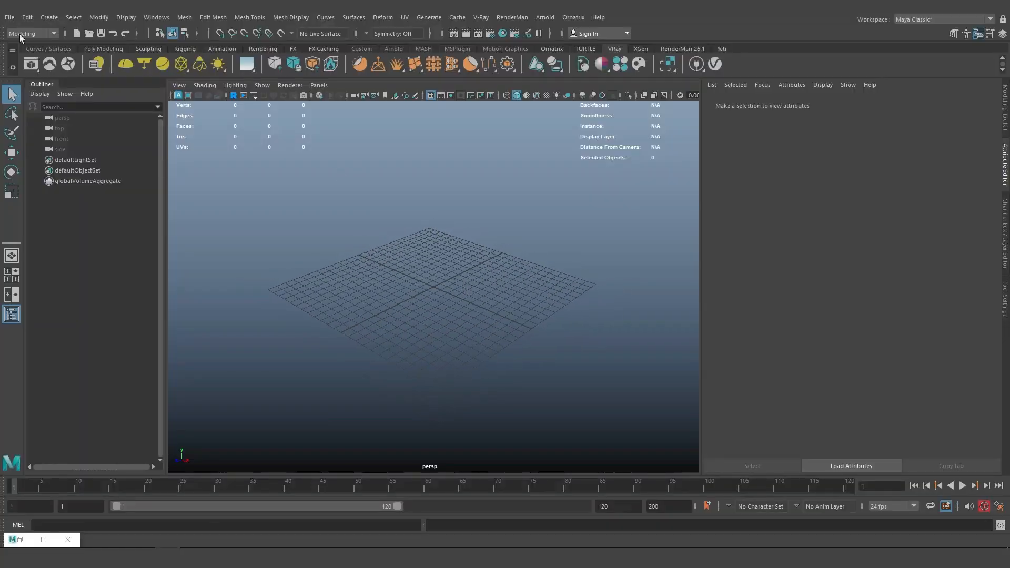
Switch to Maya and import GM_fur_v001.abc from the Test_export folder as Ornatrix Alembic Import
click(9, 17)
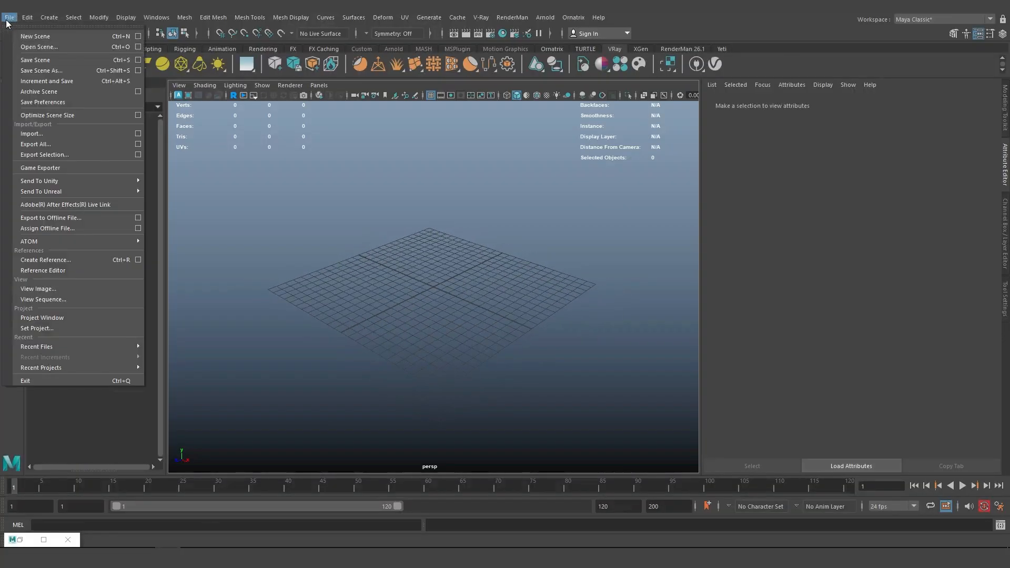
click(37, 134)
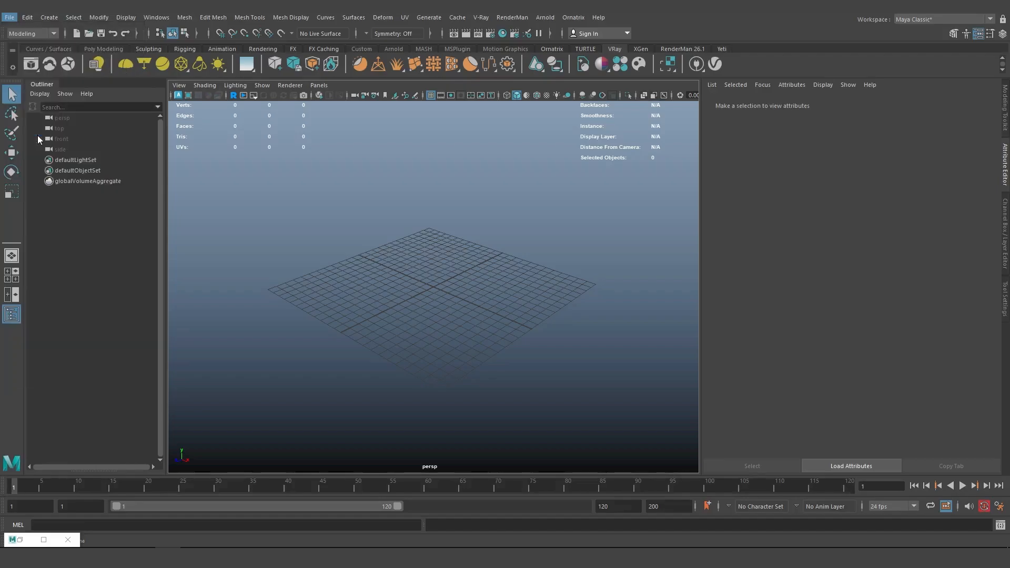
click(246, 119)
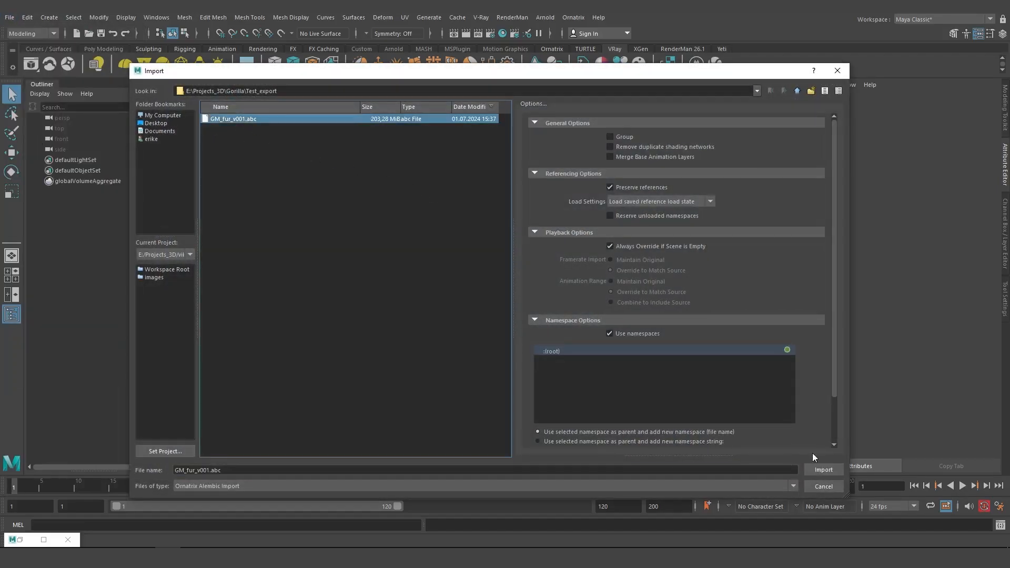
click(212, 487)
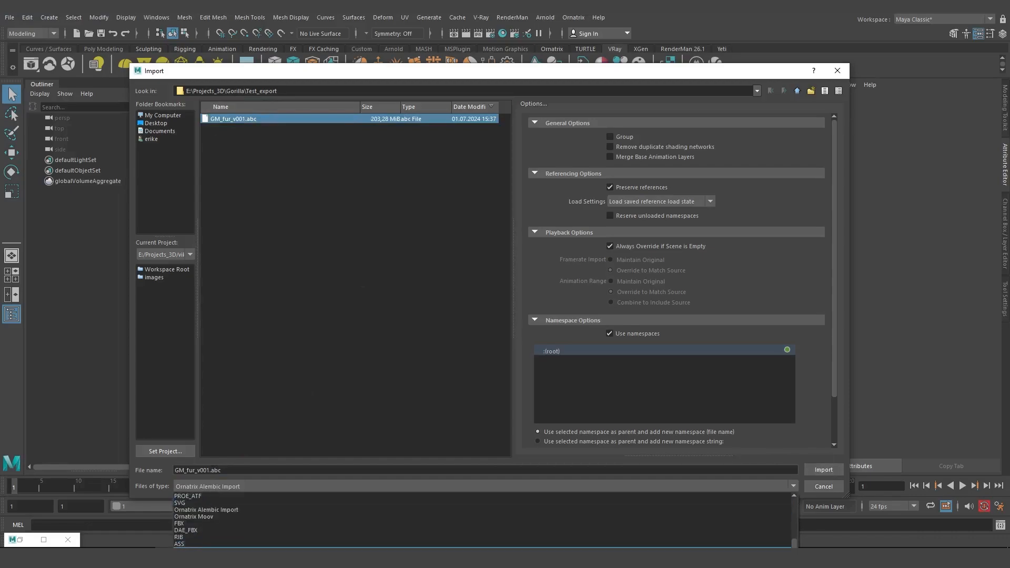
click(326, 75)
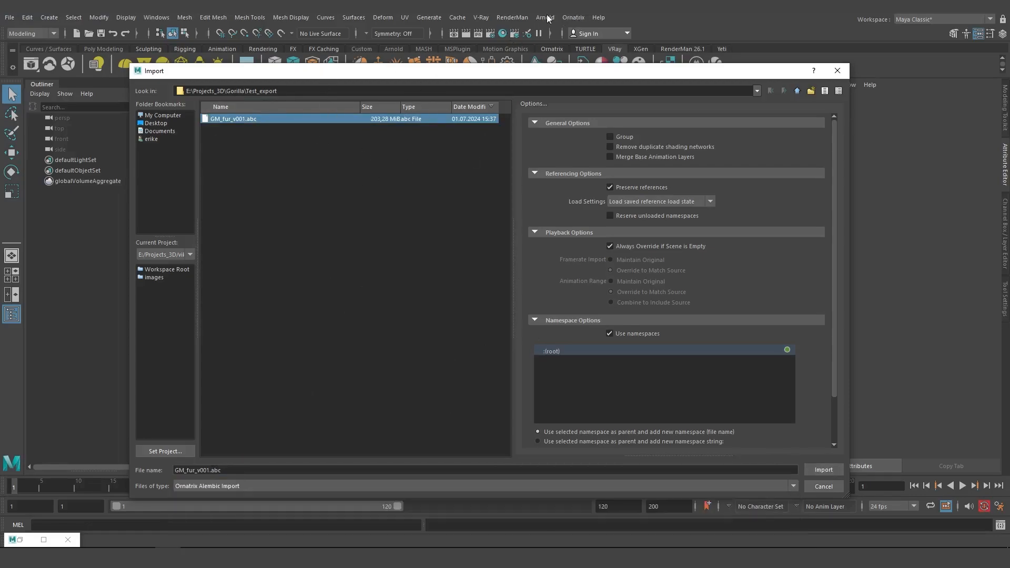
click(218, 489)
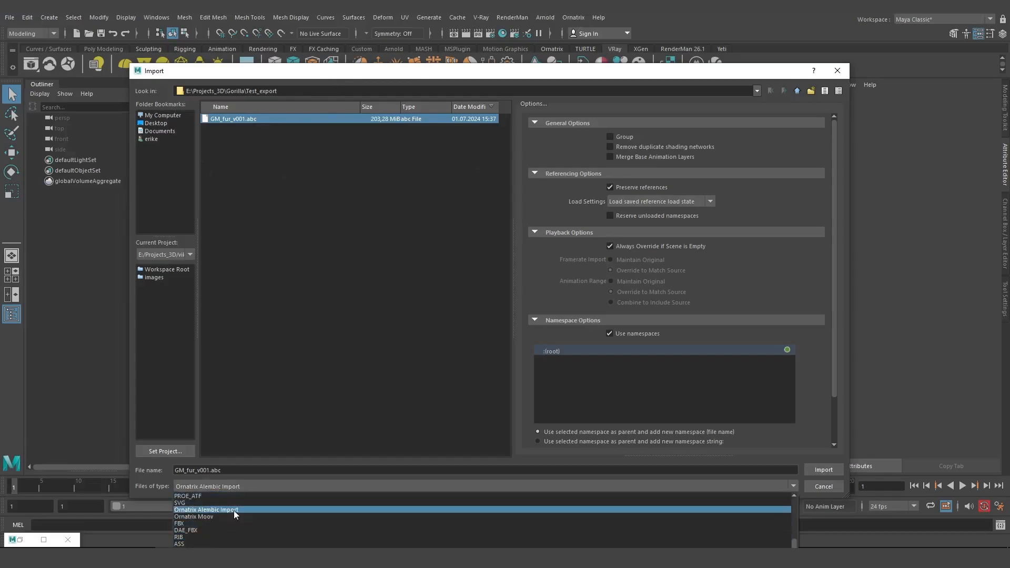
click(315, 380)
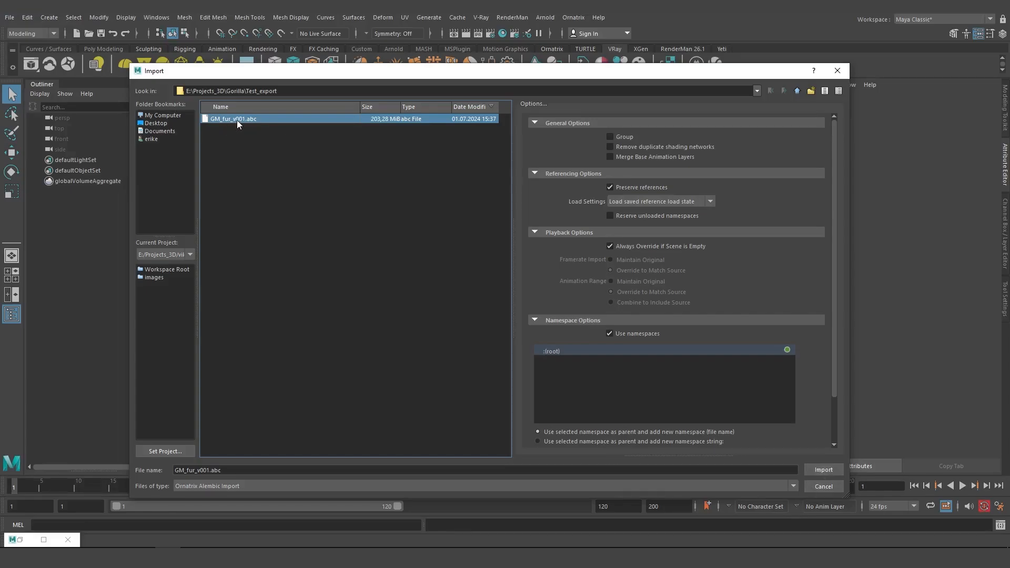
click(824, 470)
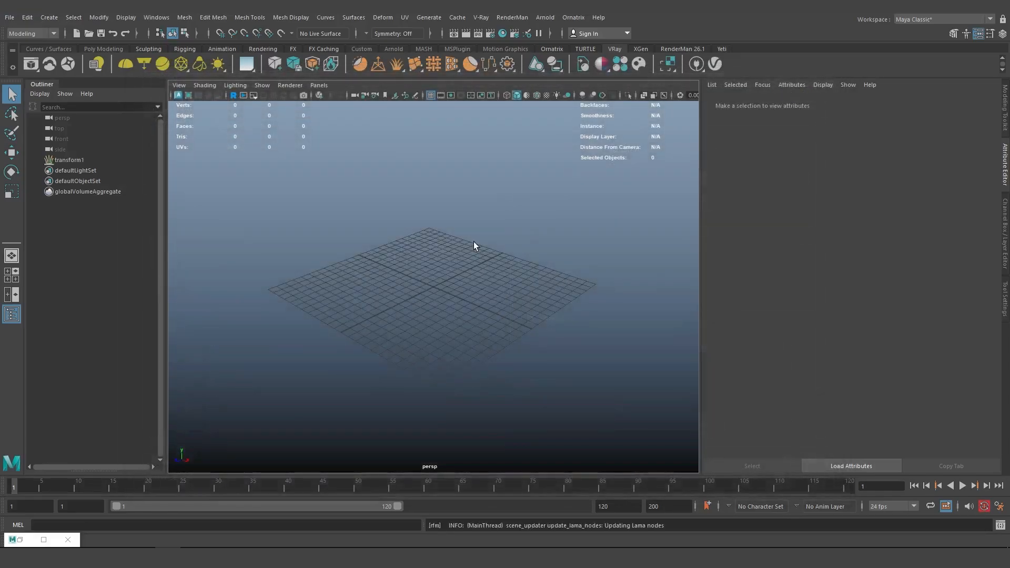
Disable Render-Mode Evaluation on the hair shape of the imported transform1
alt+middle_drag(434, 285, 426, 320)
mouse_move(432, 305)
alt+mouse_down()
mouse_move(441, 333)
mouse_move(442, 303)
alt+mouse_up()
click(76, 160)
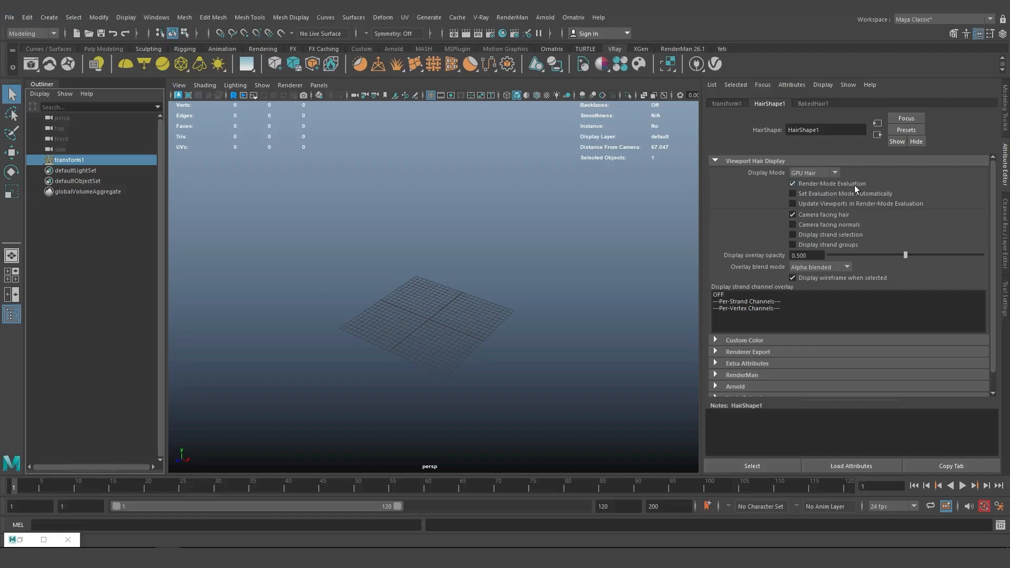
click(854, 185)
Examine the imported gorilla hair from several angles and compare its size with the grid
alt+right_drag(459, 282, 379, 270)
alt+drag(421, 266, 547, 264)
click(572, 286)
alt+middle_drag(475, 229, 448, 262)
alt+drag(449, 261, 461, 242)
alt+right_drag(453, 227, 490, 230)
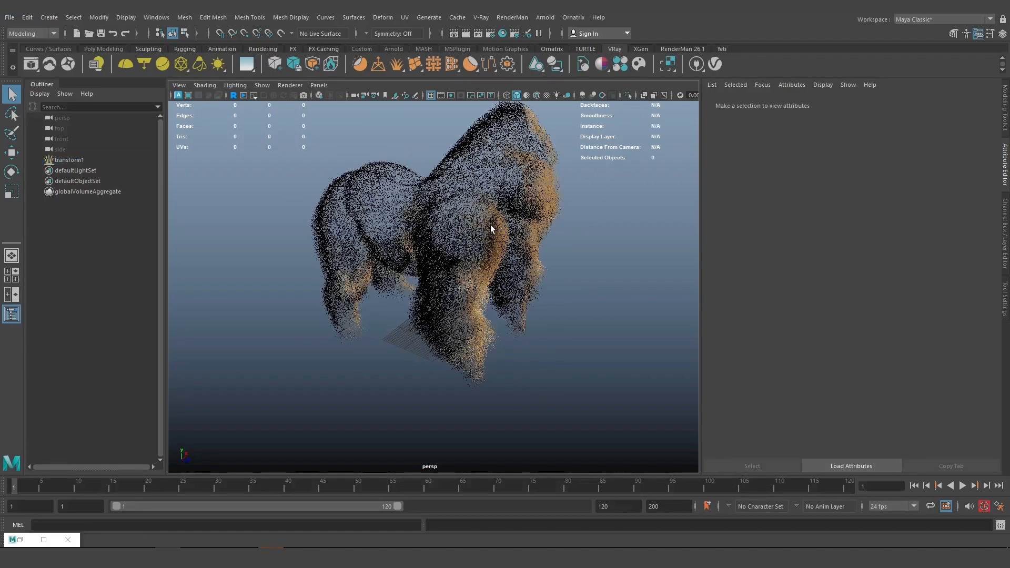
alt+middle_drag(491, 229, 473, 304)
alt+drag(472, 304, 484, 291)
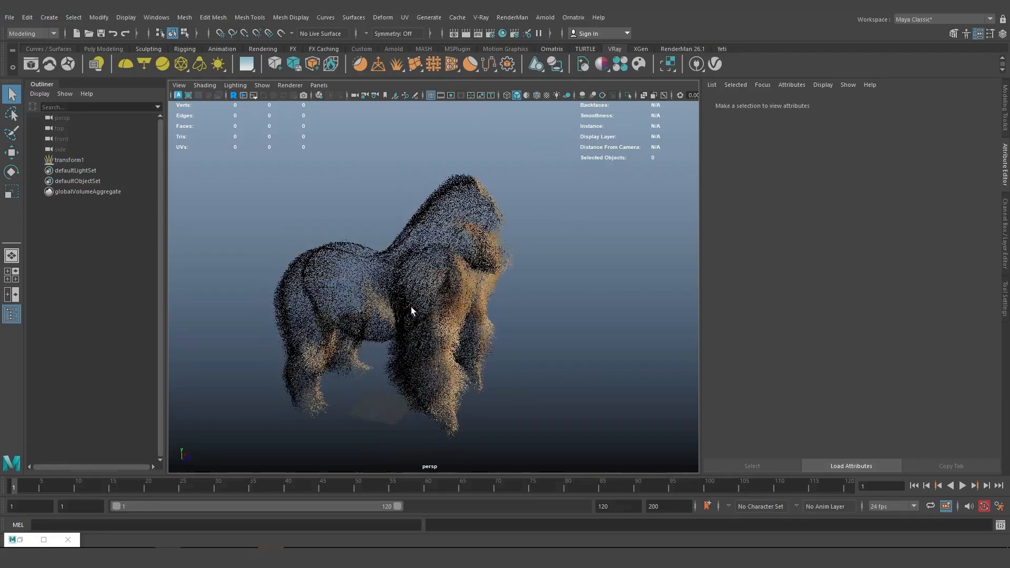
alt+drag(412, 311, 469, 234)
alt+drag(407, 293, 310, 310)
alt+middle_drag(438, 302, 491, 246)
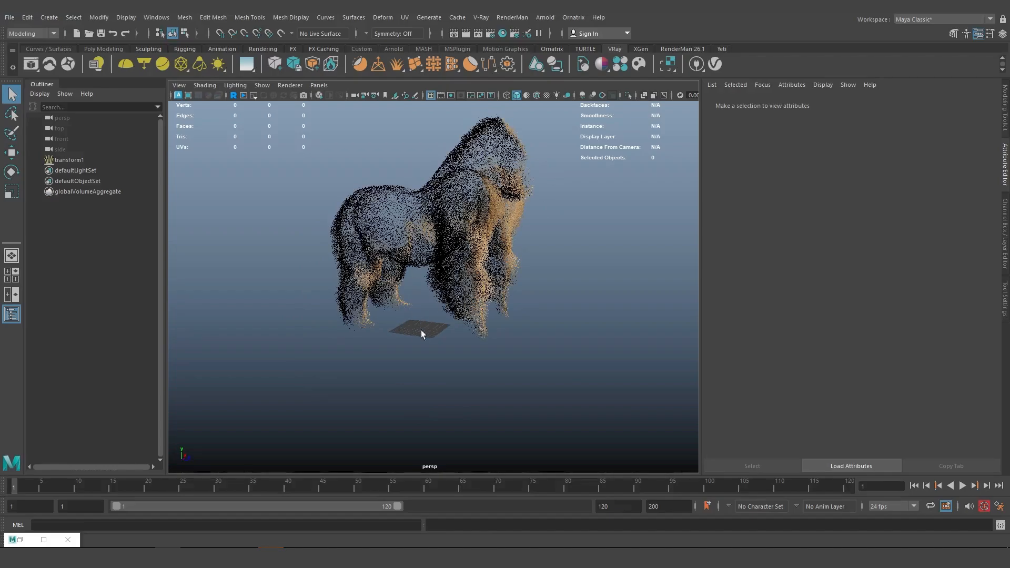
alt+drag(481, 211, 426, 266)
Assign a new VRay Hair Next Mtl material to the gorilla hair
click(415, 222)
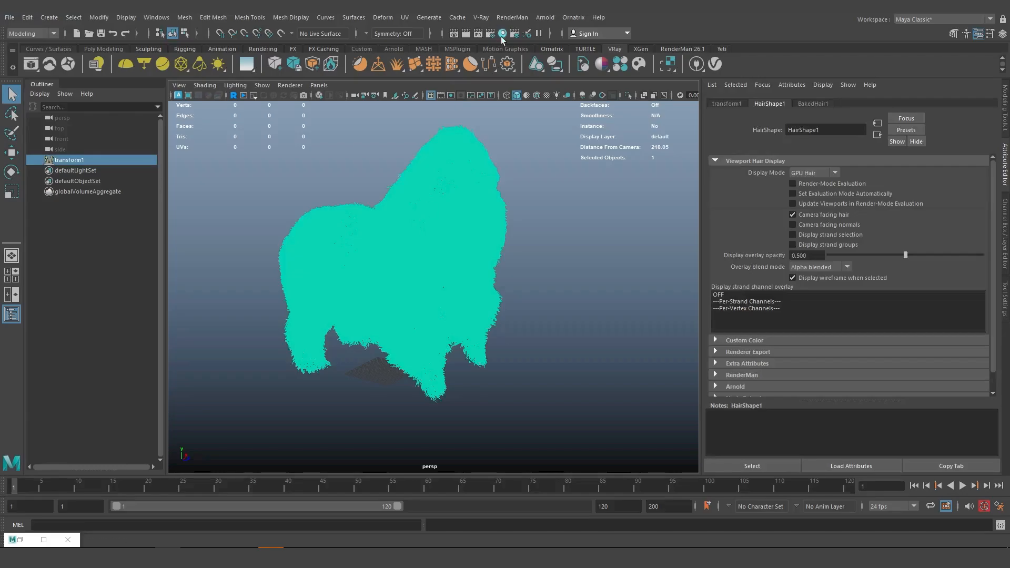
click(580, 193)
right_drag(430, 204, 431, 419)
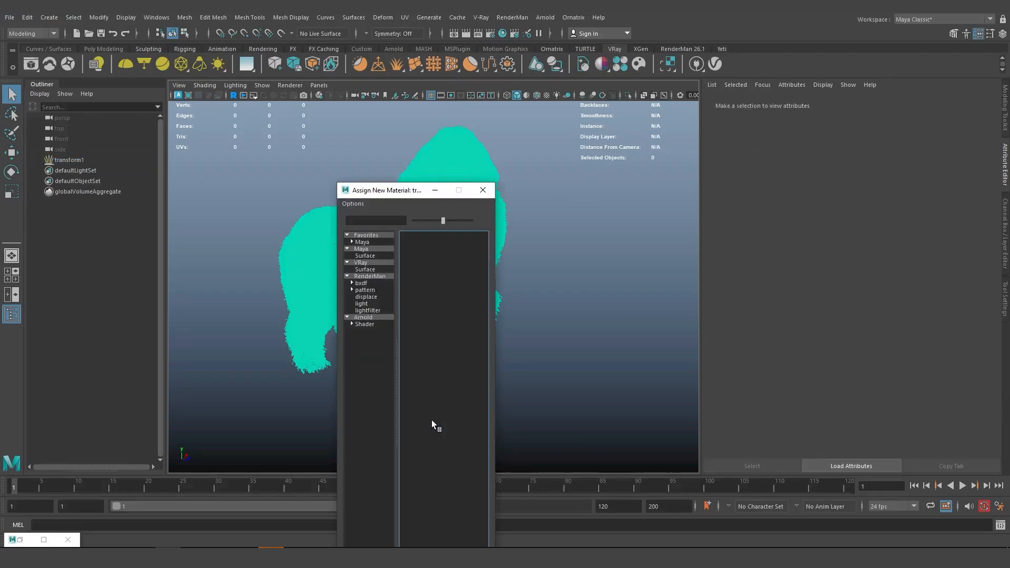
click(367, 264)
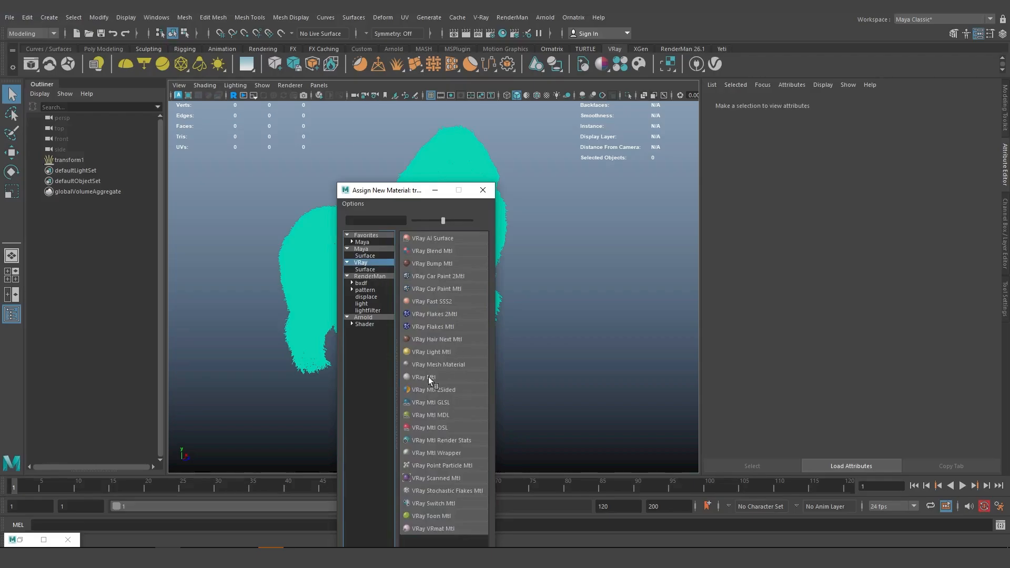
click(434, 340)
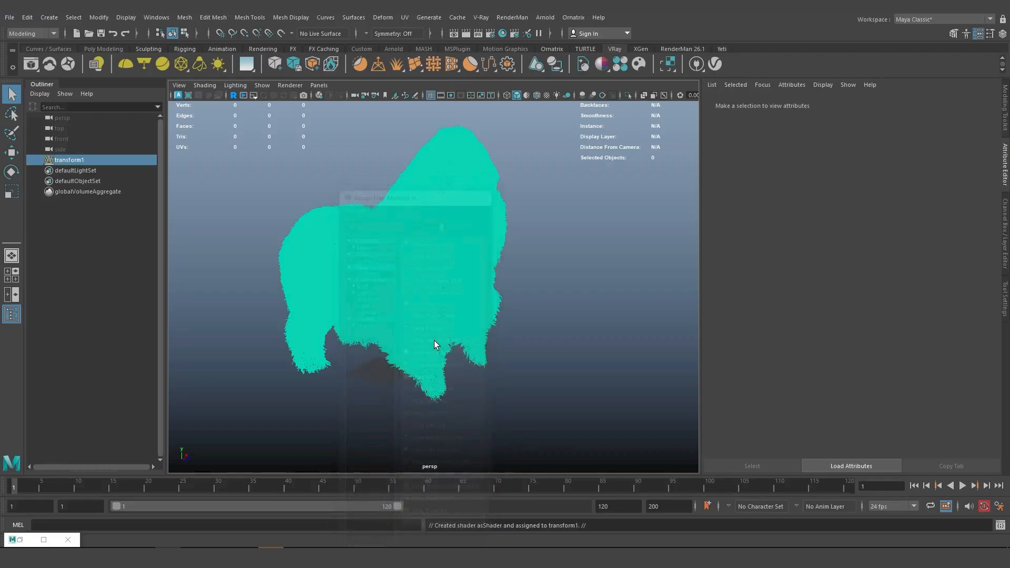
Set the hair material's melanin to 0
alt+drag(477, 296, 487, 311)
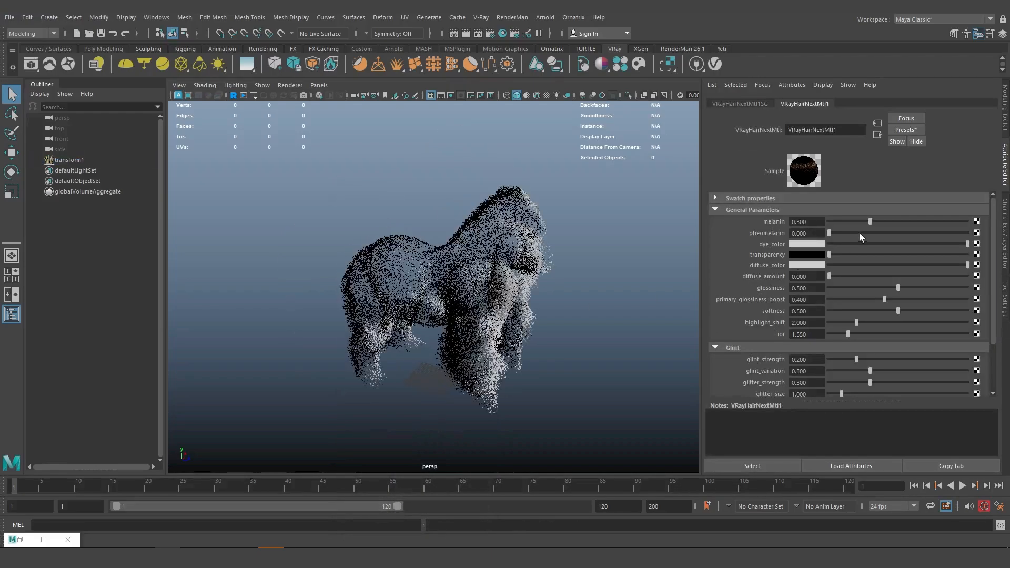
drag(870, 222, 820, 223)
alt+drag(472, 285, 471, 278)
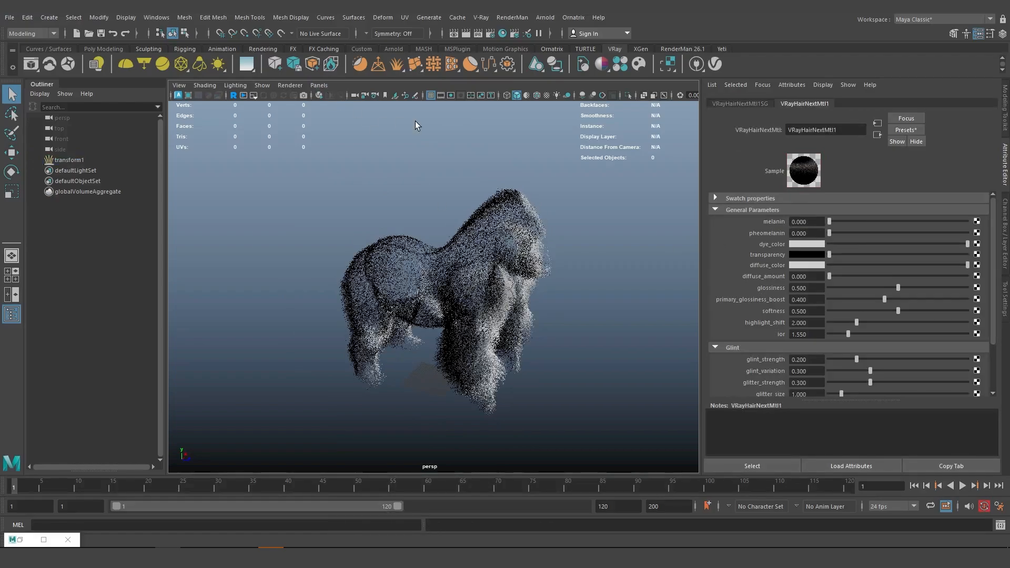
Set the scene's renderer to V-Ray in the render settings and show its image sampler options
click(492, 34)
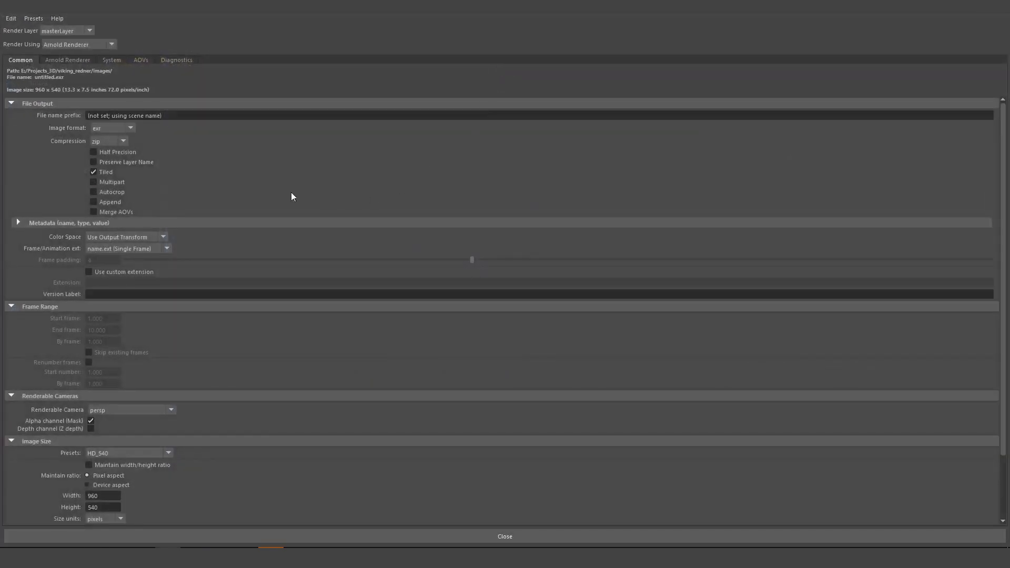
click(74, 45)
click(63, 75)
click(58, 60)
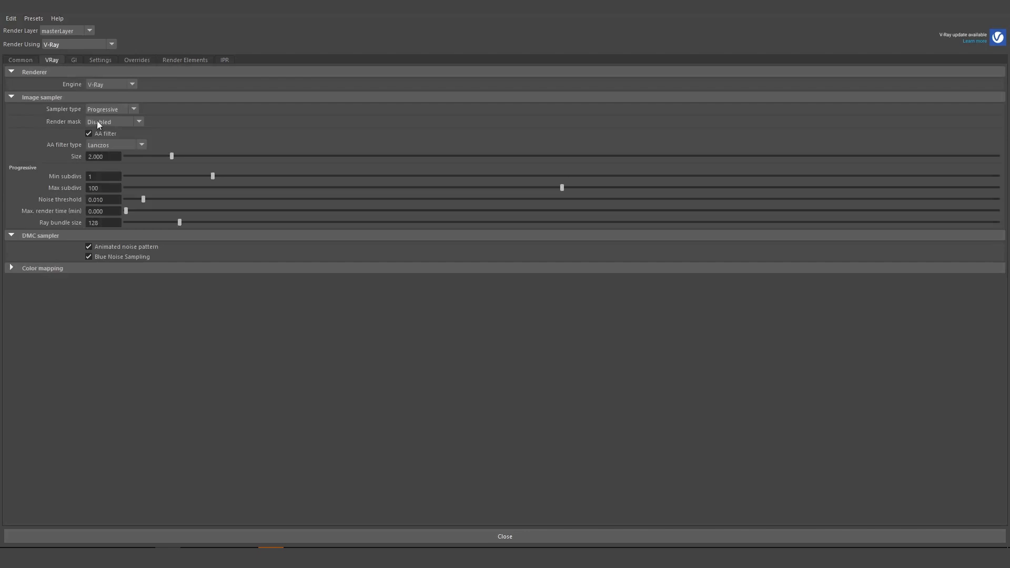
Set the V-Ray rendering engine to V-Ray GPU and the render resolution width to 1600
click(103, 96)
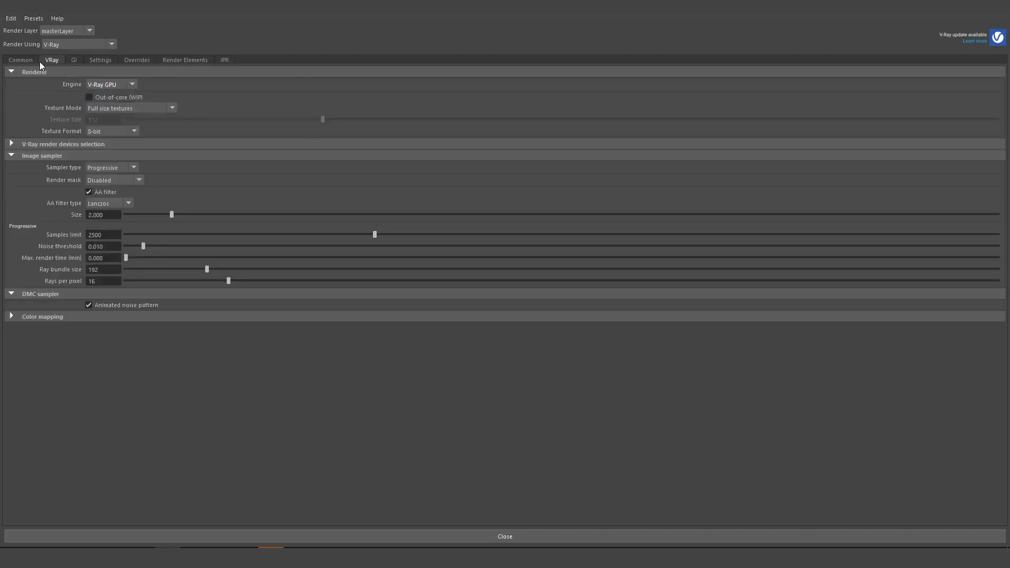
click(20, 60)
double_click(103, 373)
text(1600)
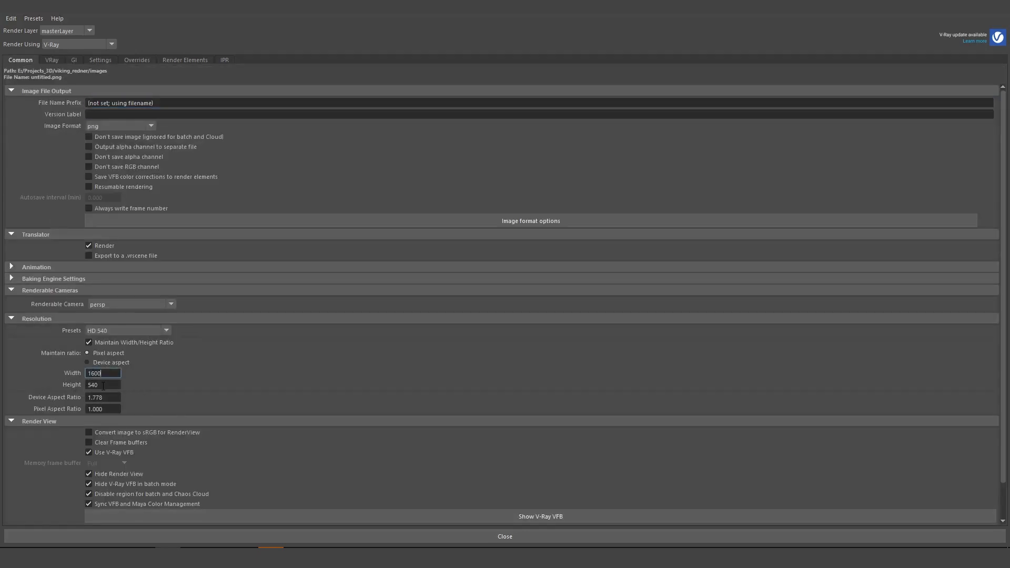
key(Return)
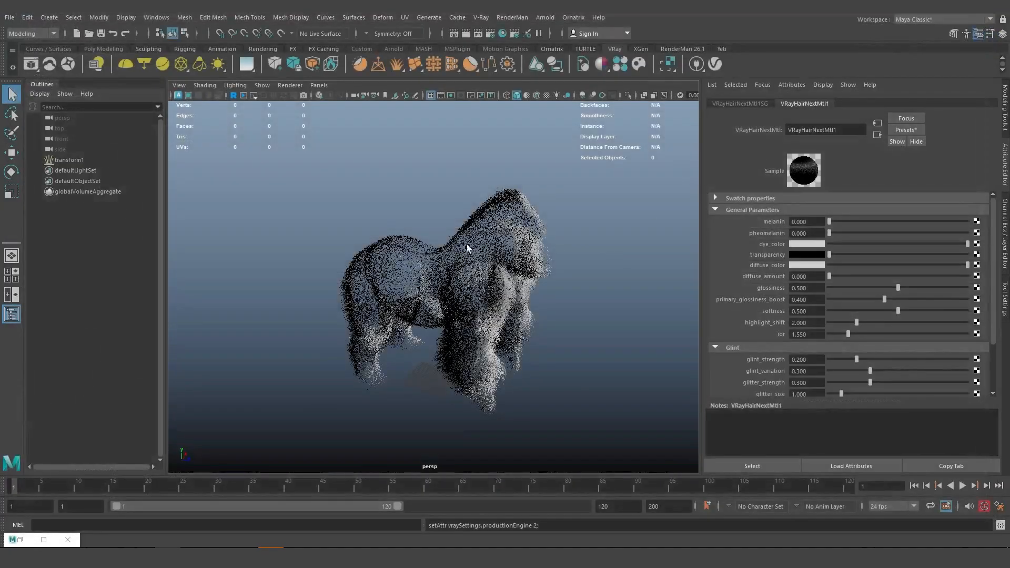
Open the Hypershade at full size and graph only the gorilla hair material's network
alt+drag(415, 250, 392, 263)
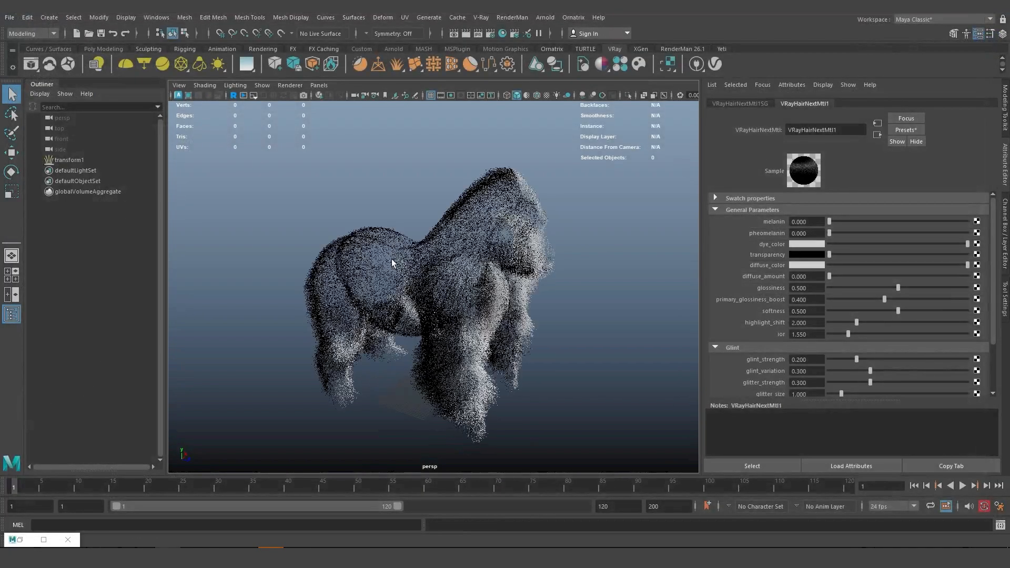
click(62, 159)
click(588, 174)
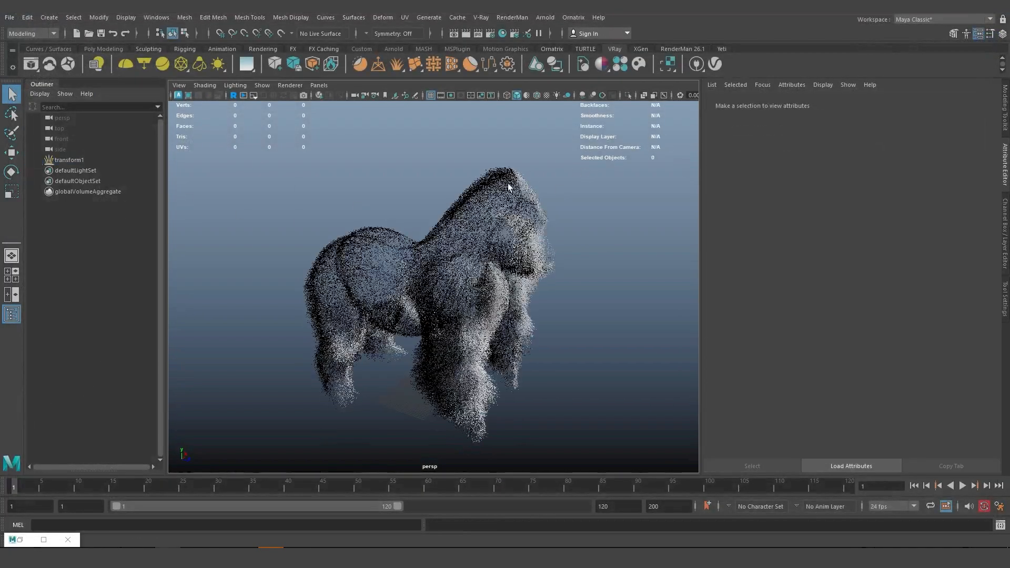
click(500, 34)
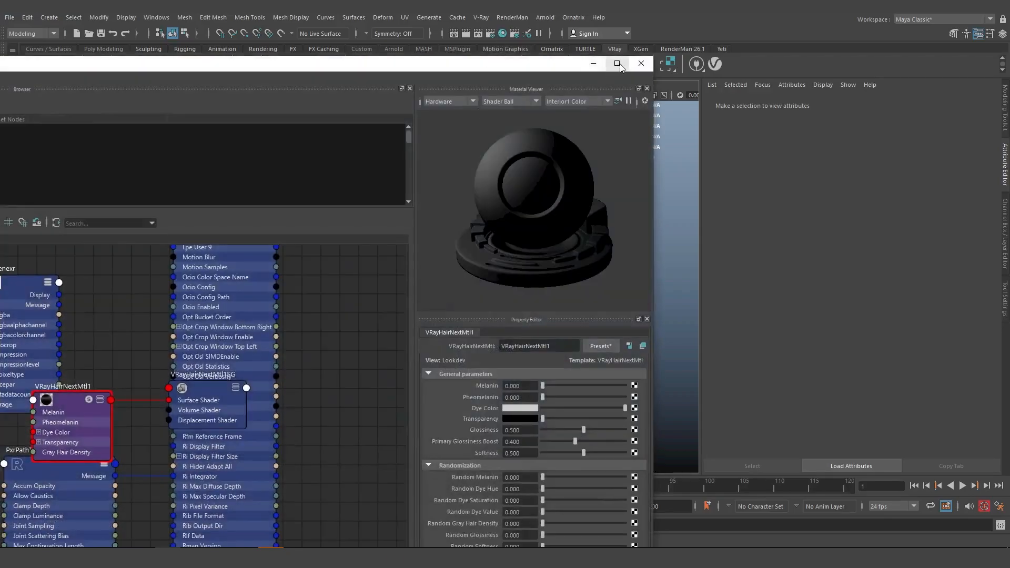
click(618, 63)
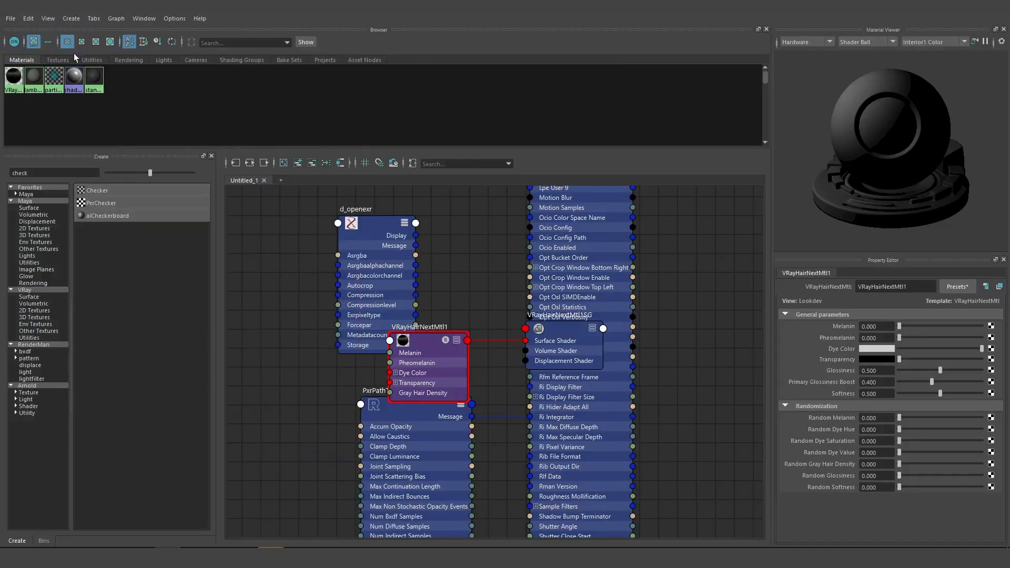
right_click(15, 79)
click(88, 102)
scroll(550, 286, down, 2)
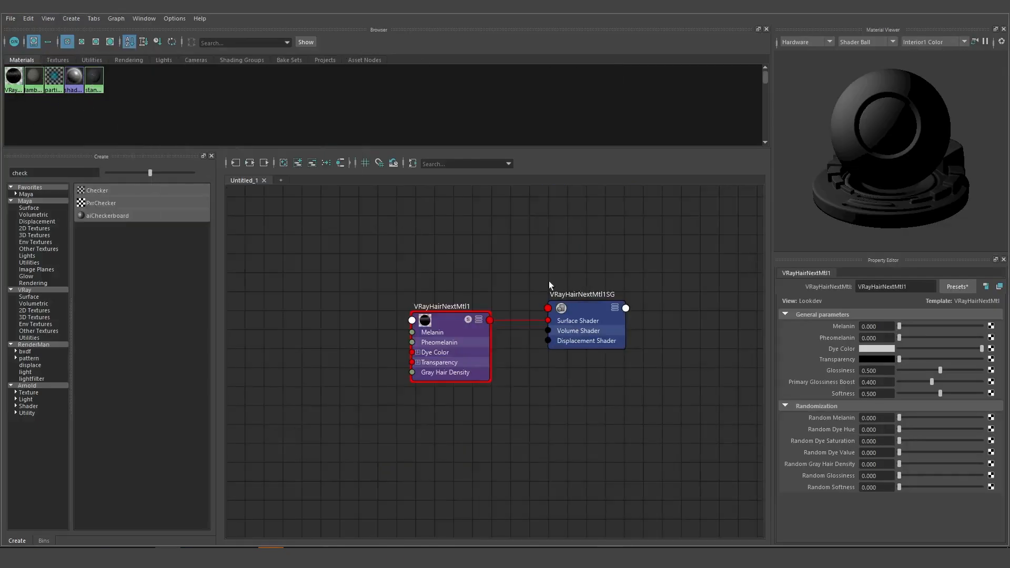
scroll(413, 310, up, 2)
Create a Checker texture and arrange it with its placement node in front of the hair material
click(469, 320)
click(105, 190)
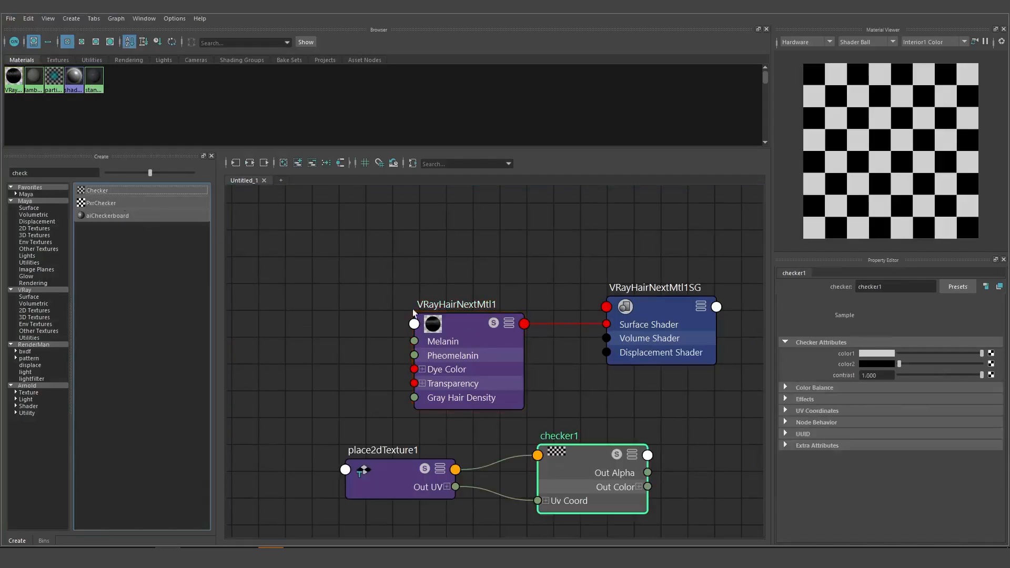
scroll(626, 358, down, 2)
drag(487, 469, 583, 438)
drag(584, 433, 306, 348)
click(379, 417)
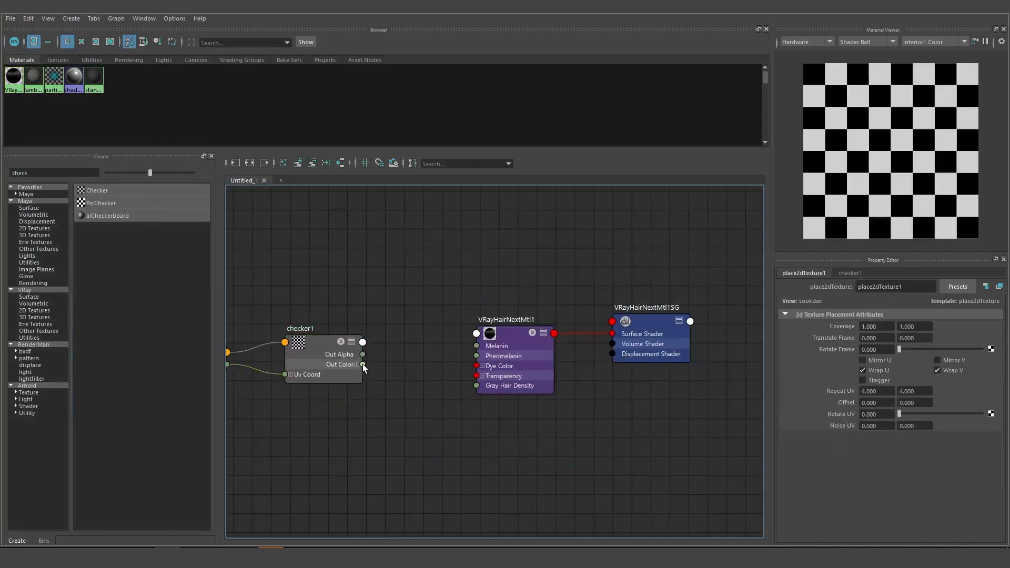
Connect the checker's color output to the hair material's diffuse color and set the diffuse amount to 1
click(514, 334)
drag(508, 7, 508, 128)
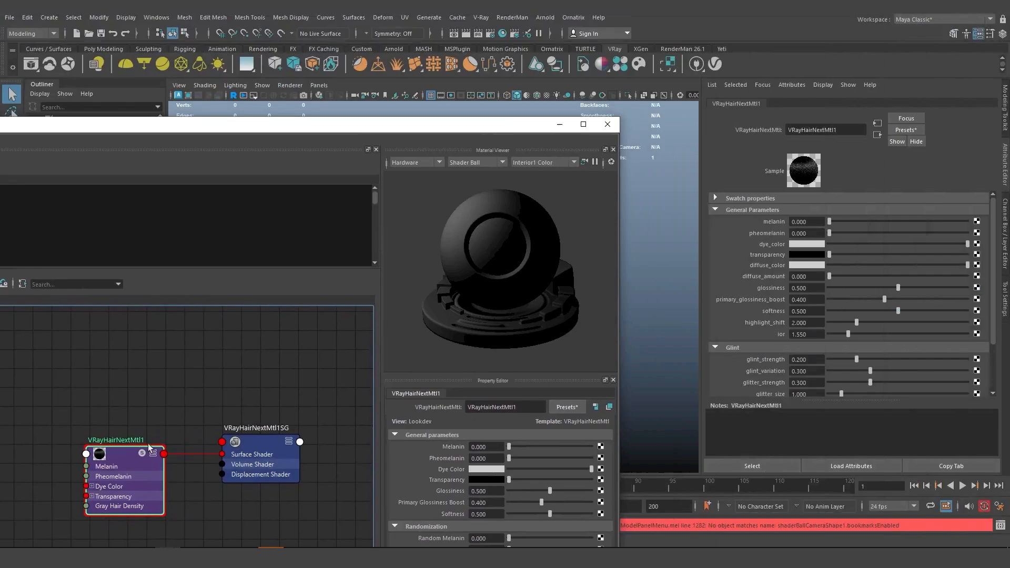
scroll(264, 375, down, 3)
scroll(113, 423, up, 3)
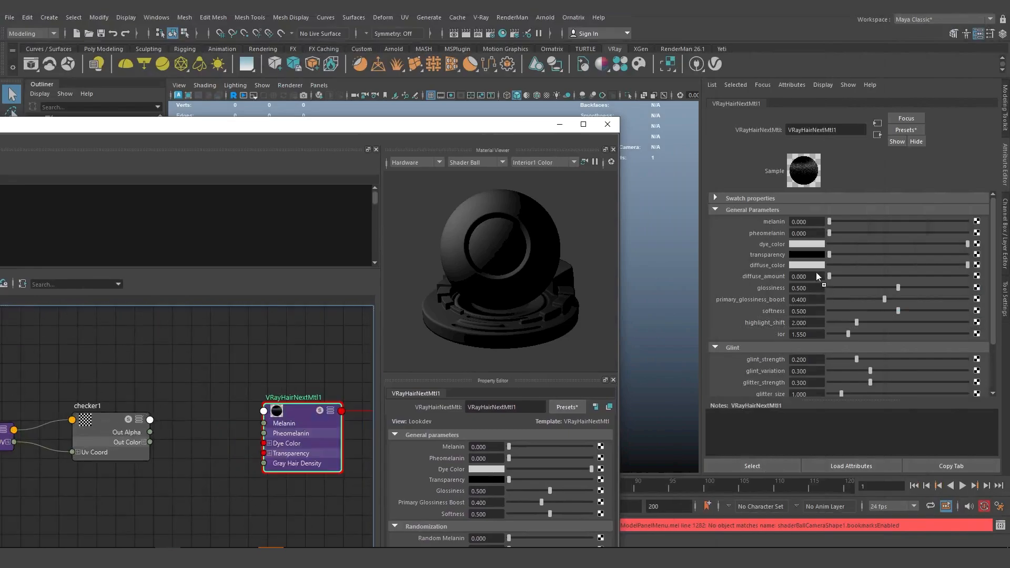
drag(810, 271, 770, 264)
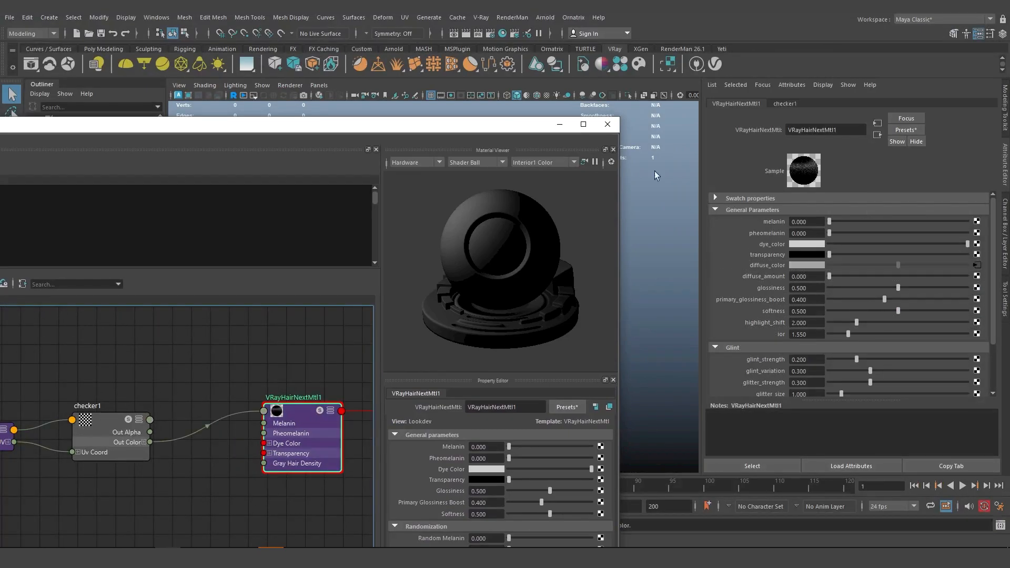
drag(859, 276, 971, 276)
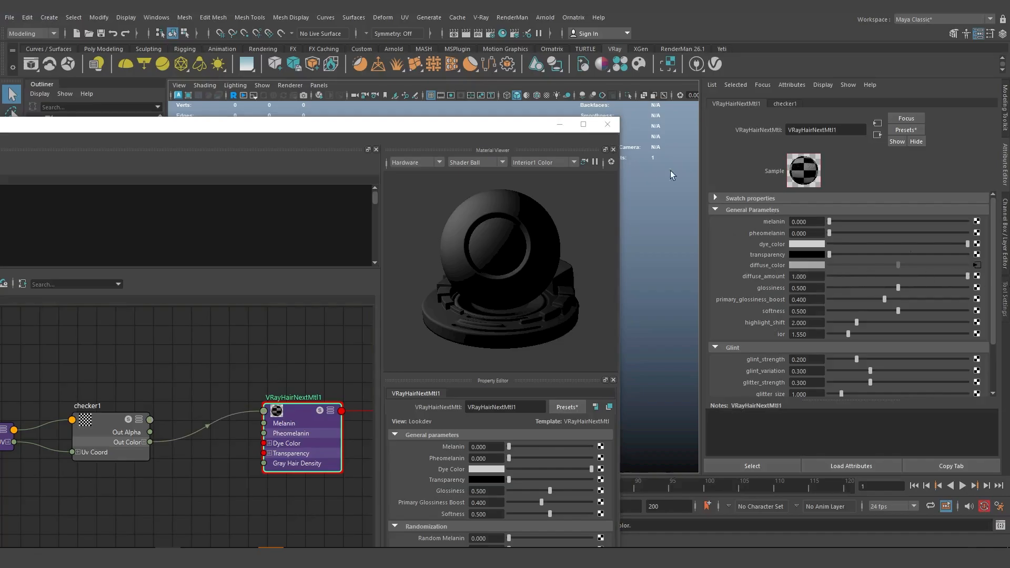
click(559, 124)
Set the display fraction of the gorilla's baked hair to 0.01
scroll(494, 250, down, 1)
mouse_move(471, 242)
alt+mouse_down()
mouse_move(494, 251)
mouse_move(481, 254)
alt+mouse_up()
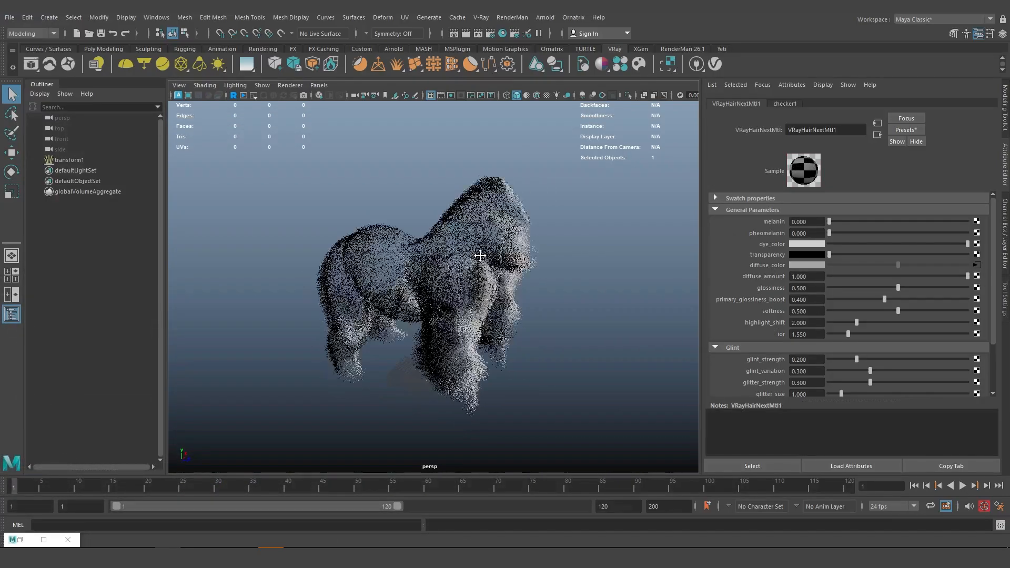
alt+middle_drag(481, 254, 488, 198)
click(486, 189)
click(536, 233)
alt+drag(393, 240, 497, 207)
click(496, 210)
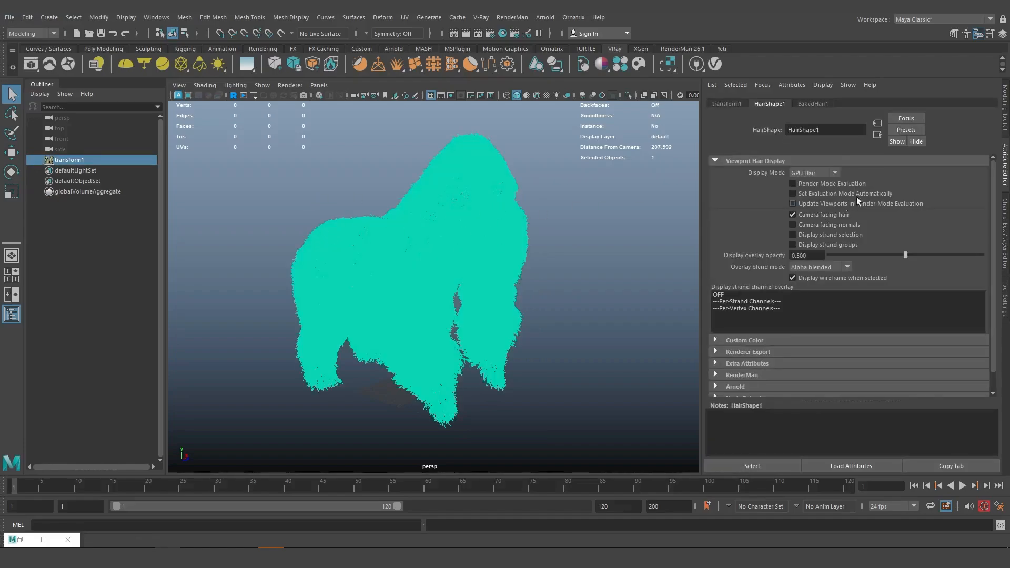
click(813, 104)
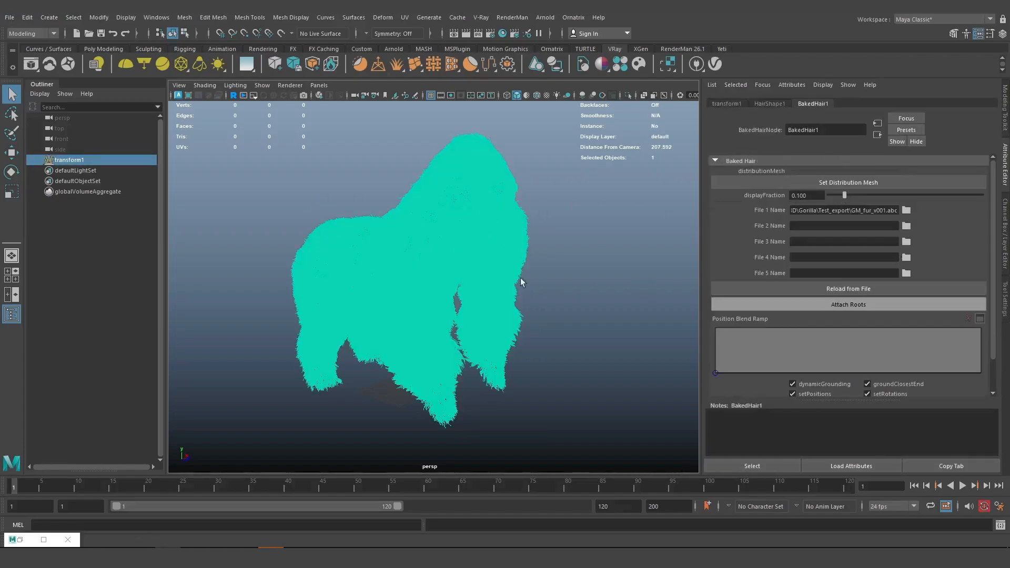
click(806, 195)
text(0.01)
key(Return)
click(562, 253)
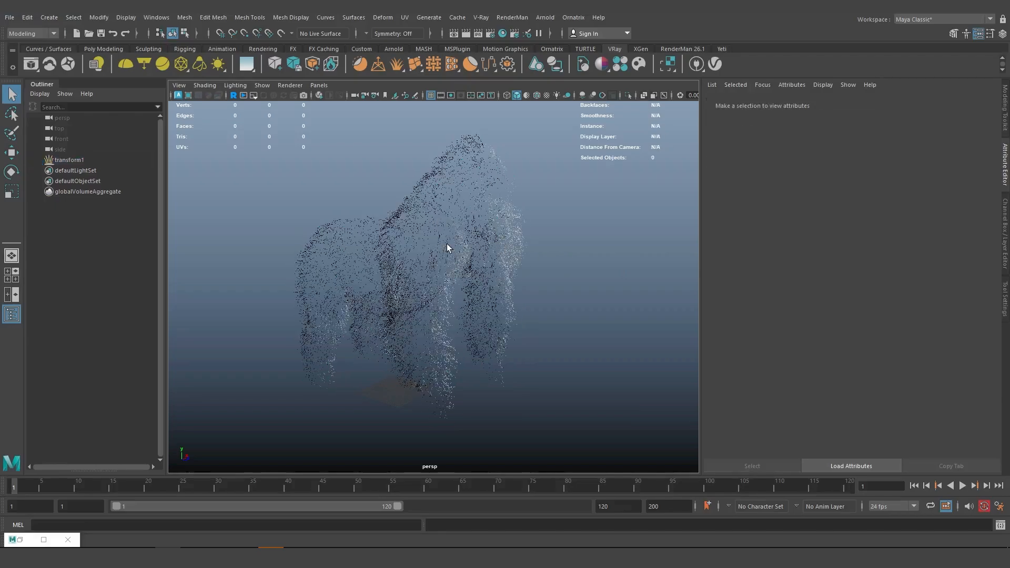
Examine the thinned gorilla hair from another angle and look over its hair shape display settings
alt+drag(482, 253, 450, 266)
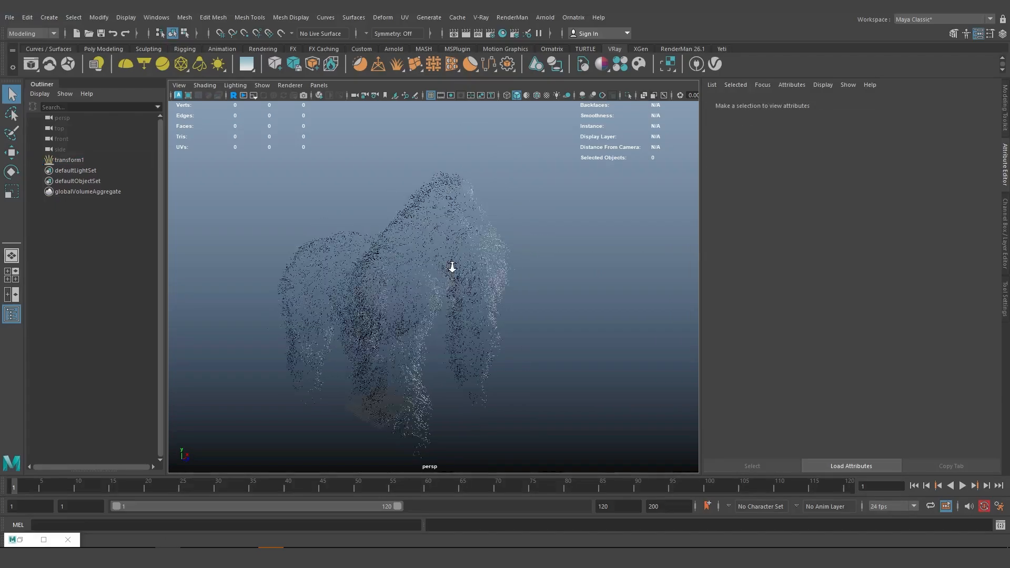
alt+right_drag(451, 267, 521, 280)
alt+drag(521, 280, 482, 235)
click(482, 235)
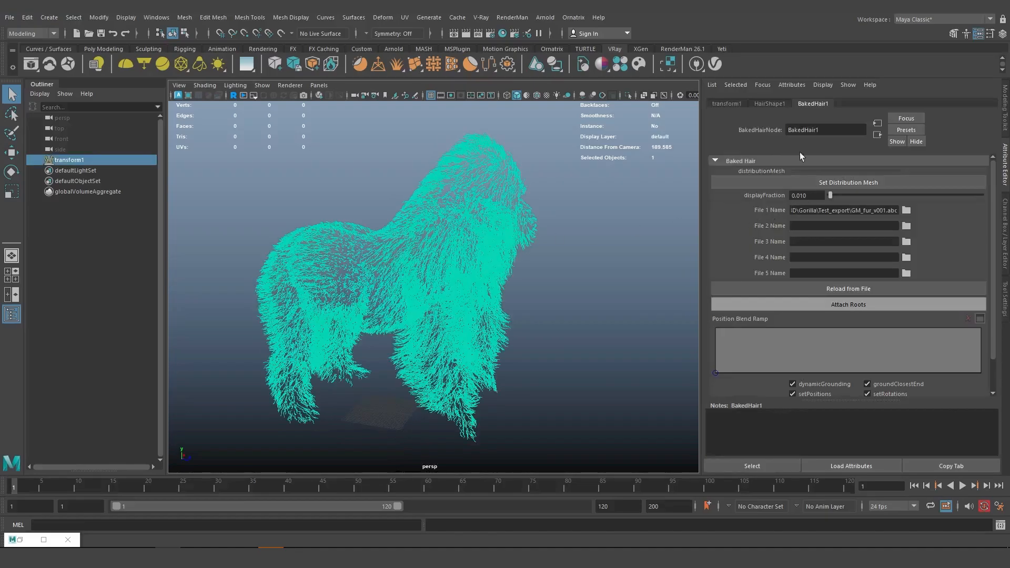
click(771, 104)
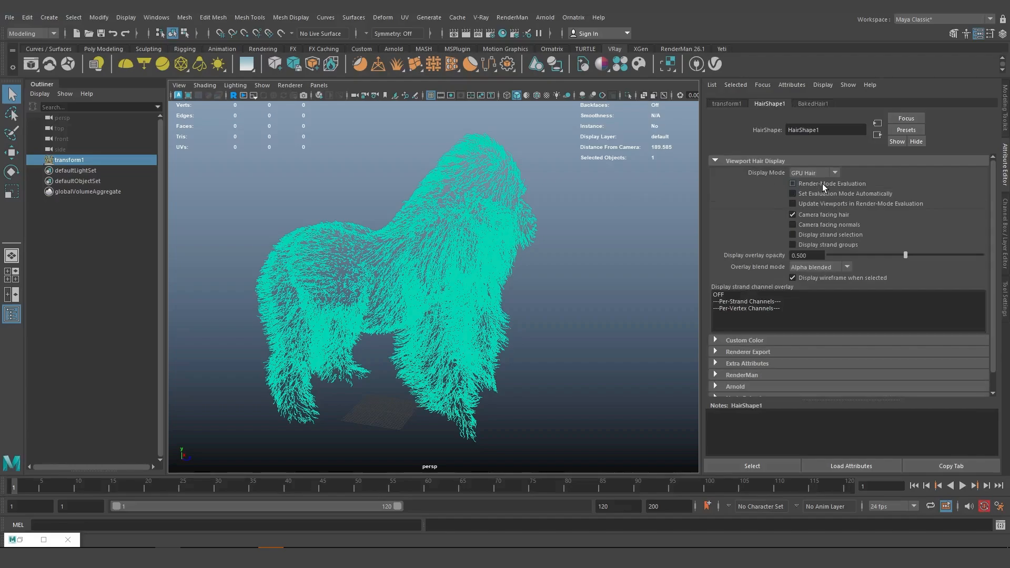
click(608, 175)
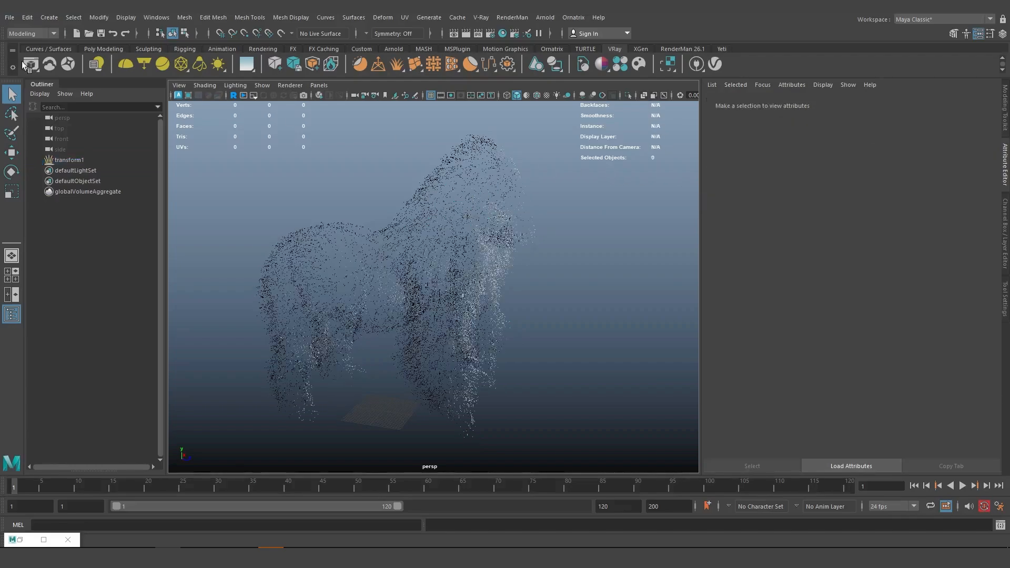
Light the scene with a V-Ray dome light and start an interactive render of the persp view in the V-Ray Frame Buffer
click(30, 64)
click(542, 211)
click(549, 238)
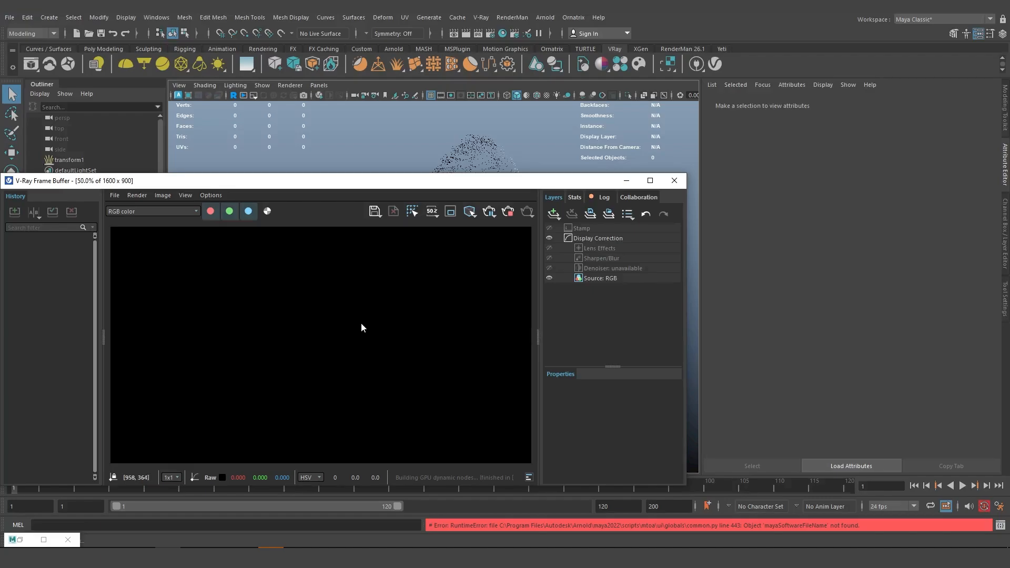
click(507, 211)
click(119, 70)
click(489, 211)
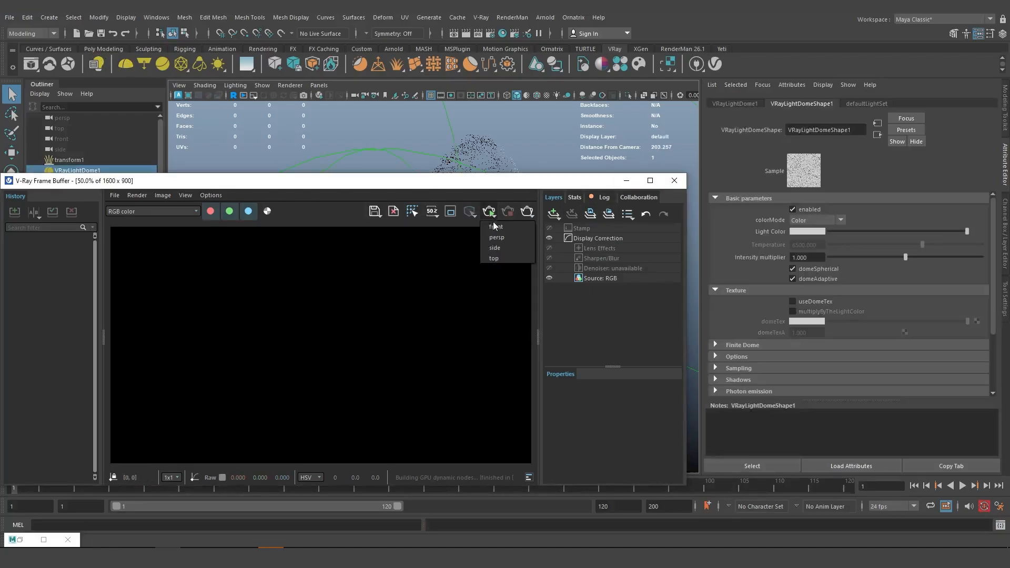
click(497, 241)
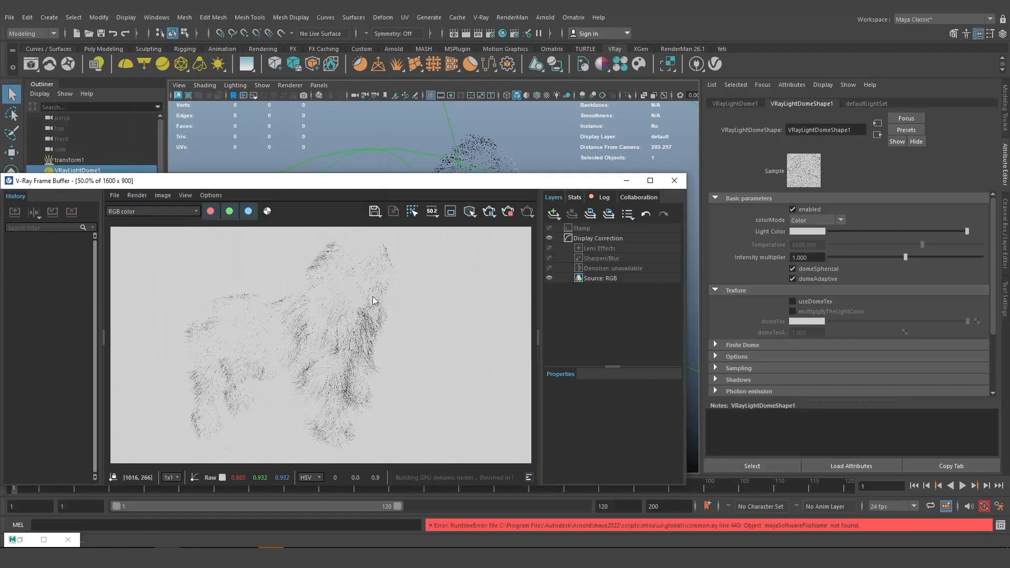
Stop the render, turn on Render-Mode Evaluation for the gorilla hair shape, and restart the interactive render
scroll(353, 314, up, 2)
scroll(400, 314, down, 1)
scroll(363, 294, down, 1)
click(508, 211)
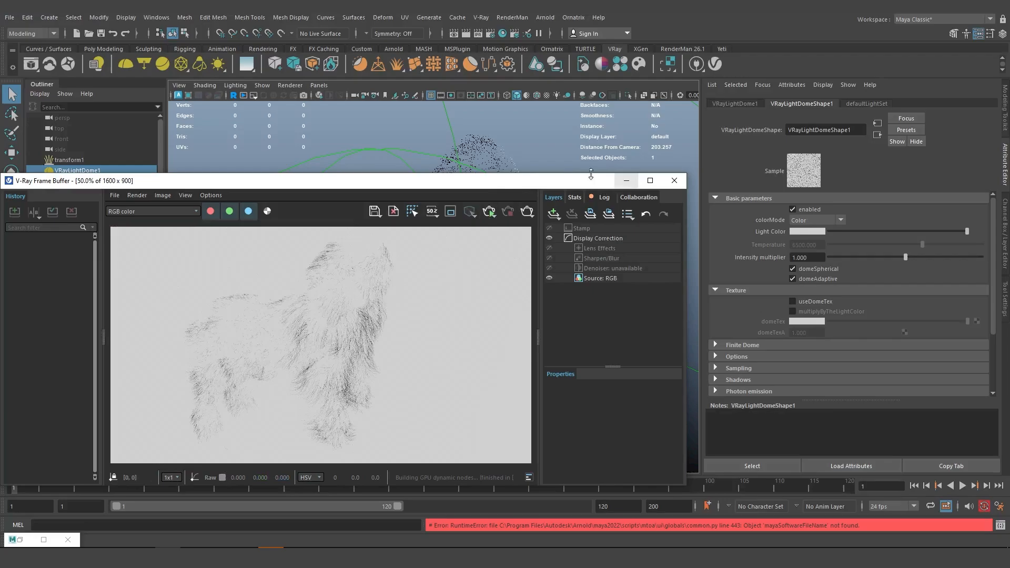
click(499, 157)
click(498, 156)
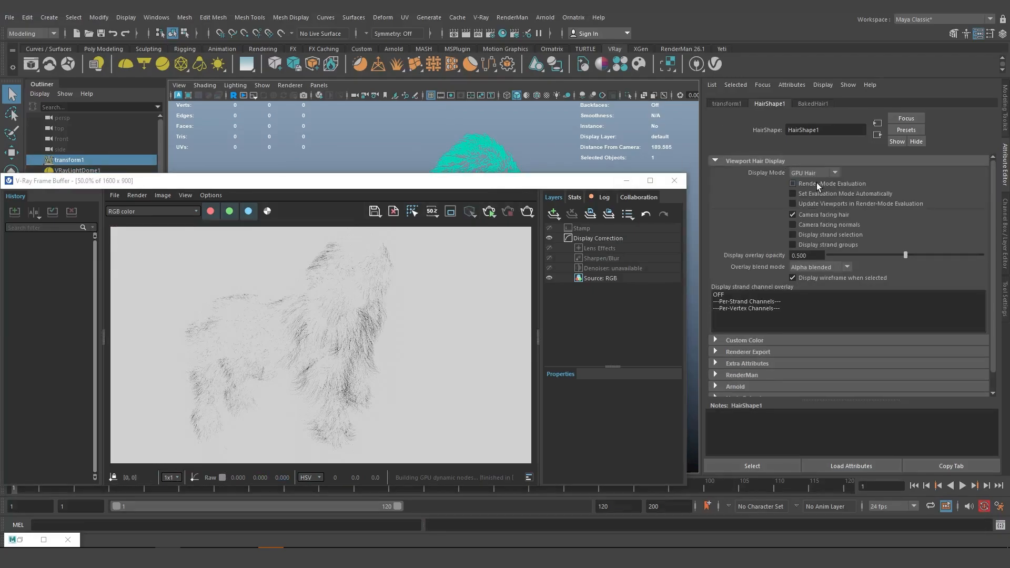
click(489, 212)
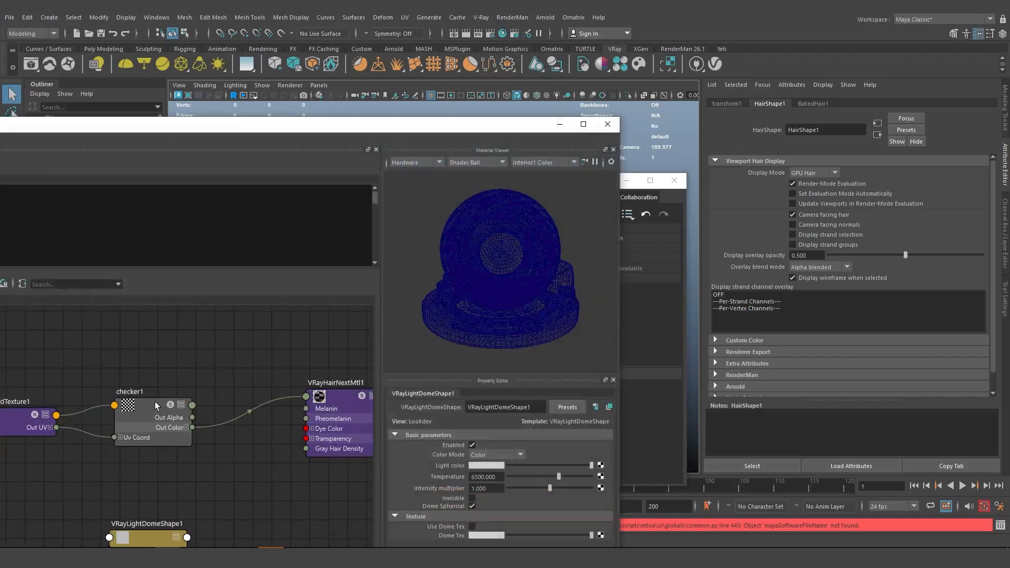
Set the checker texture's UV repeat to 10 by 10 and close the V-Ray Frame Buffer
click(138, 408)
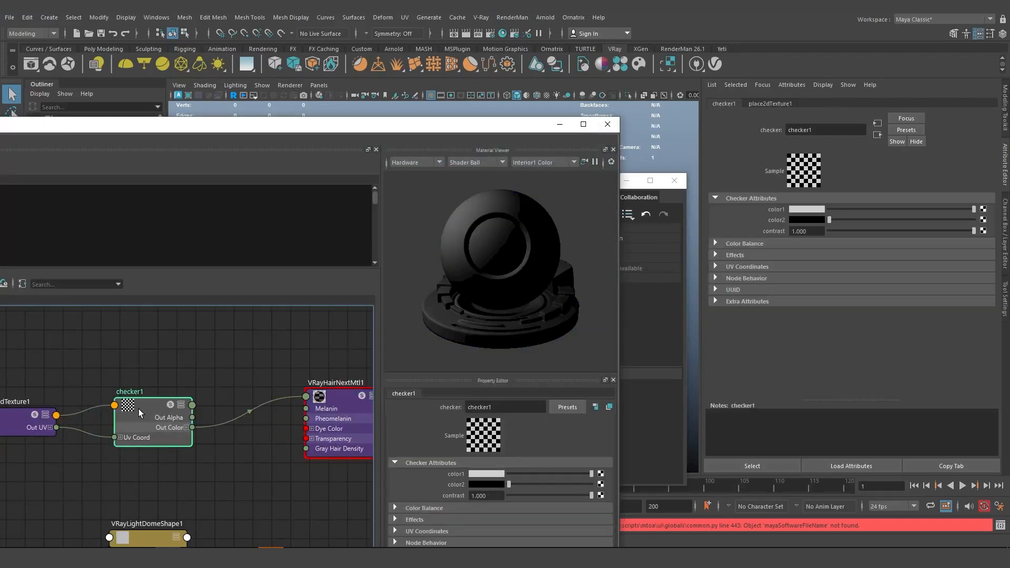
alt+middle_drag(8, 418, 80, 397)
click(80, 396)
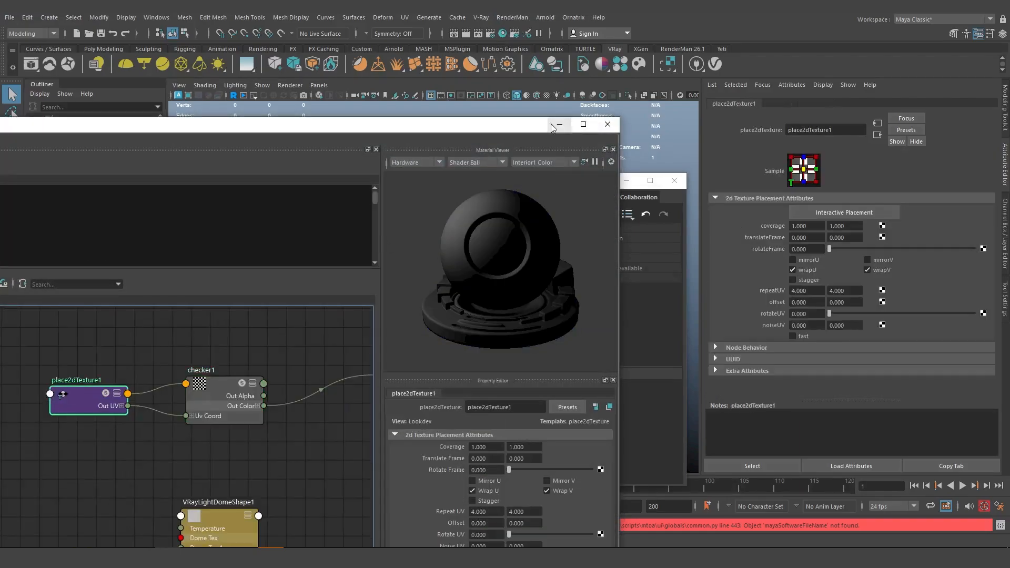
double_click(805, 290)
text(10)
key(Tab)
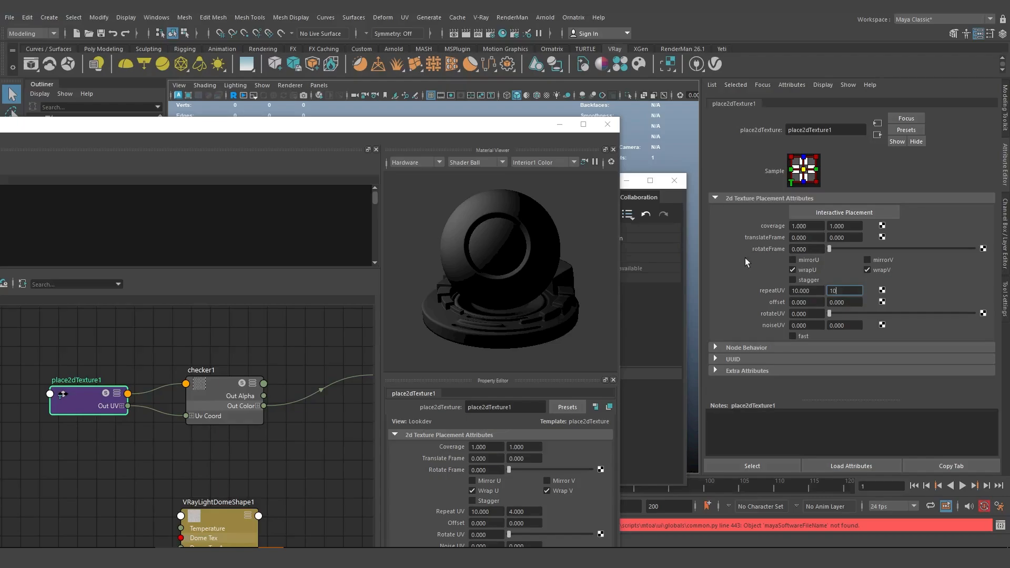
text(10)
key(Return)
click(559, 124)
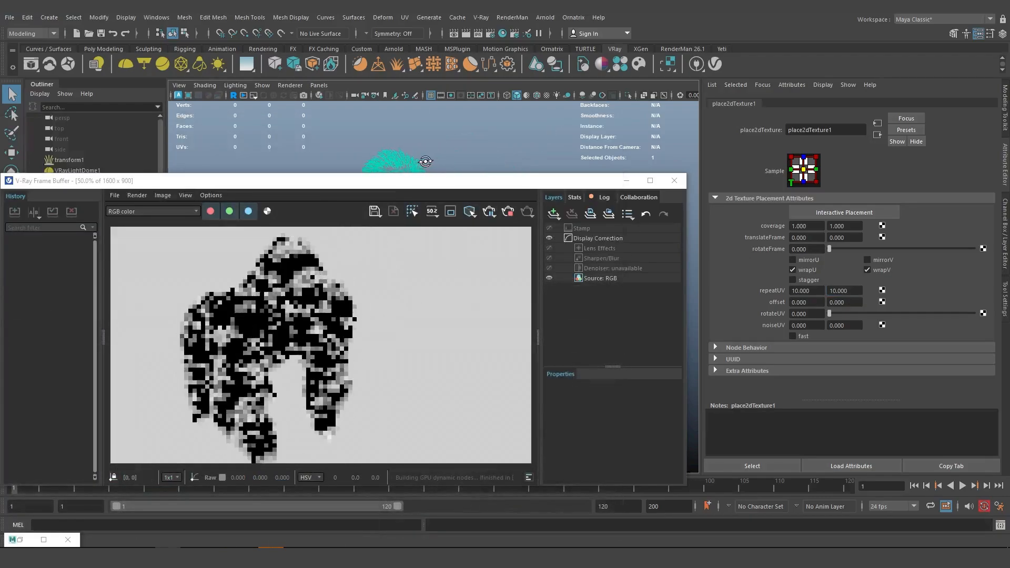
click(676, 182)
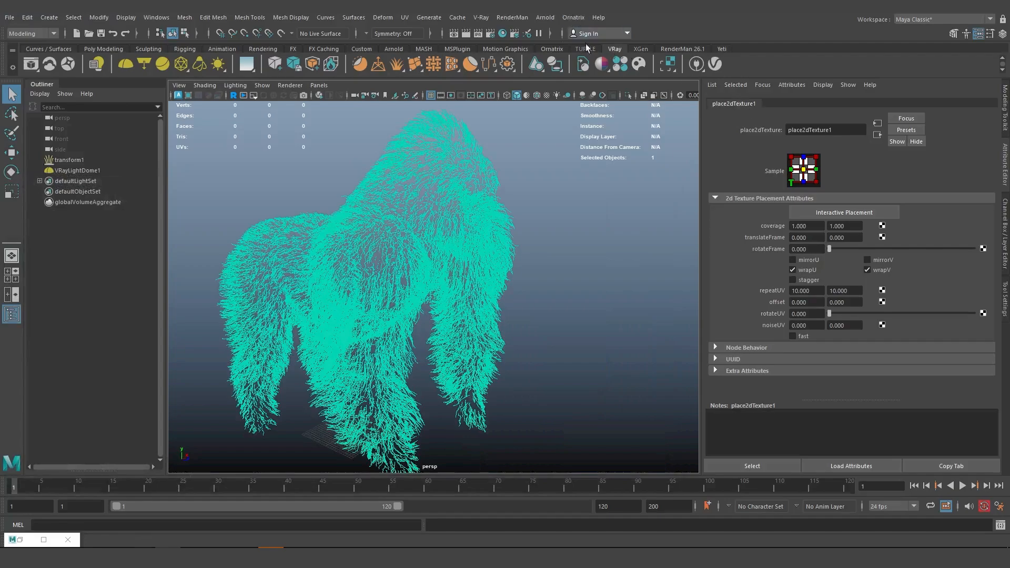
Add the Ornatrix Operator Stack alongside the Outliner, keeping the Outliner in front
click(573, 17)
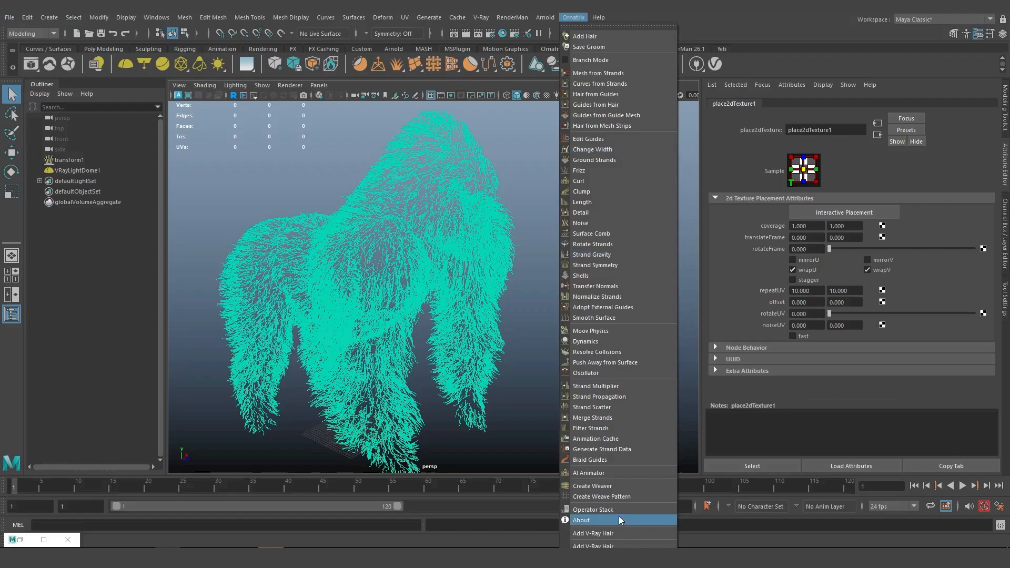
click(594, 510)
click(43, 84)
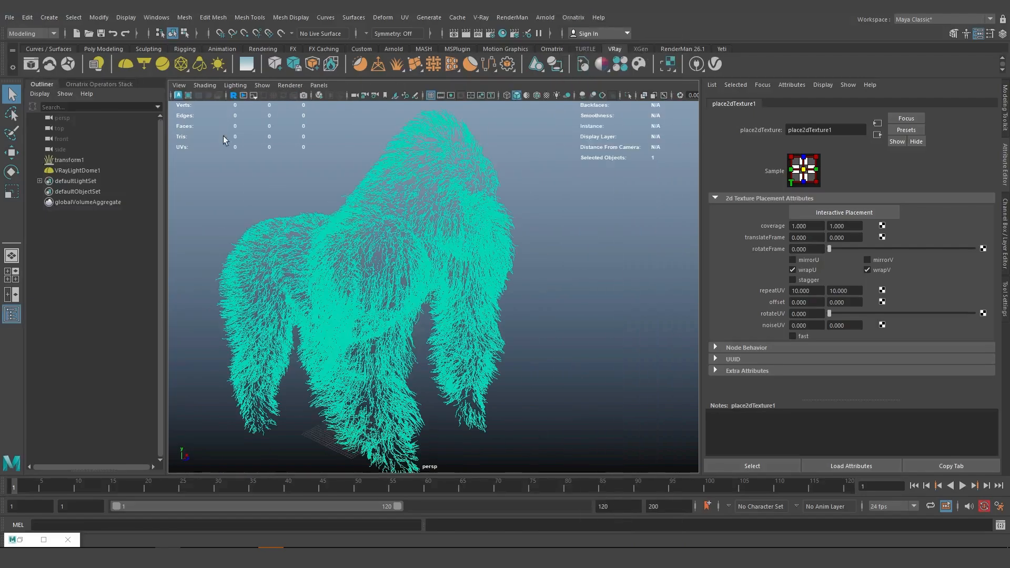
Turn off Render-Mode Evaluation for the gorilla hair shape
click(457, 166)
scroll(428, 184, up, 3)
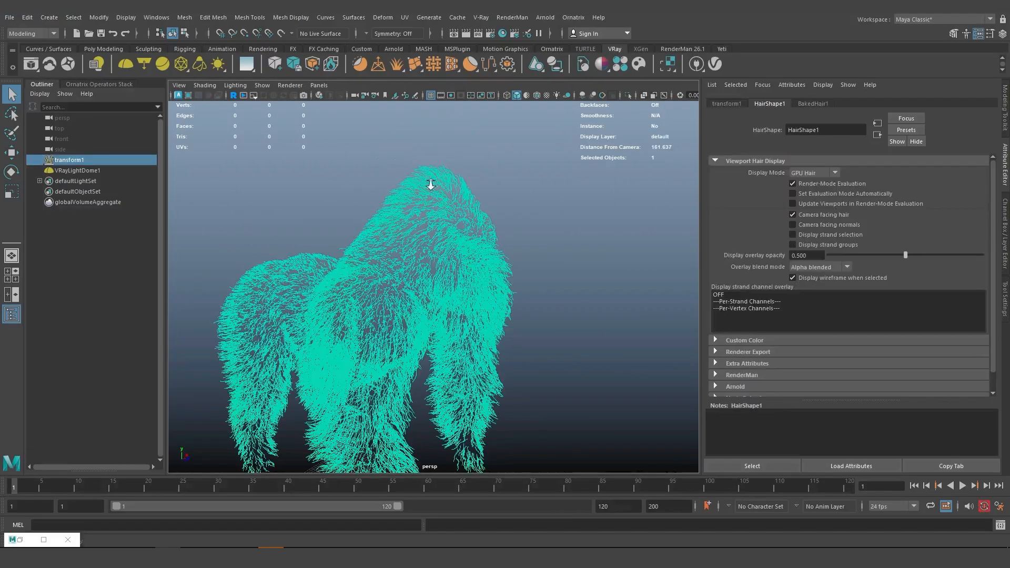
click(820, 183)
scroll(407, 229, up, 4)
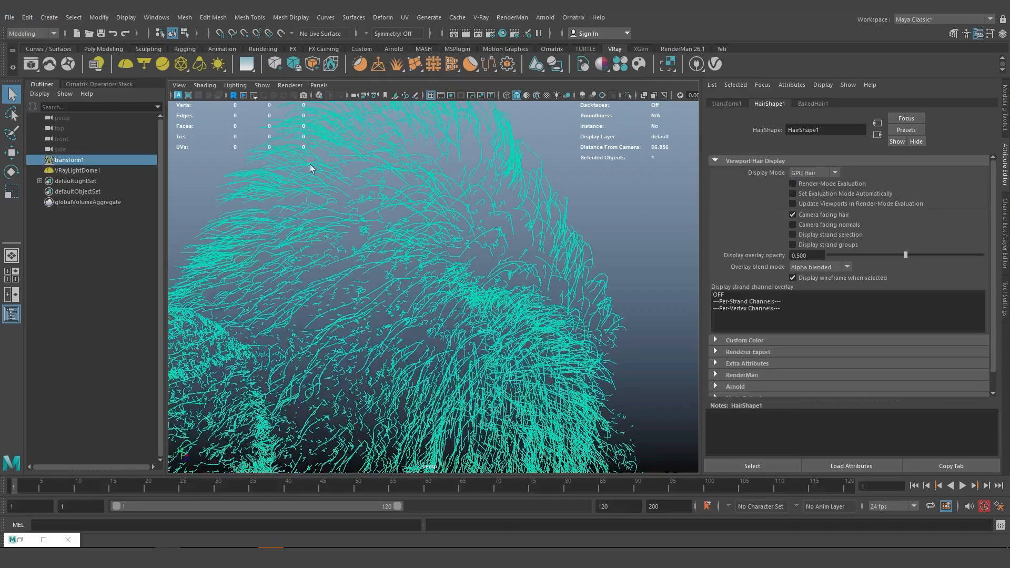
In the Ornatrix operator stack, set the baked hair's display fraction to 0.1
click(92, 85)
click(108, 132)
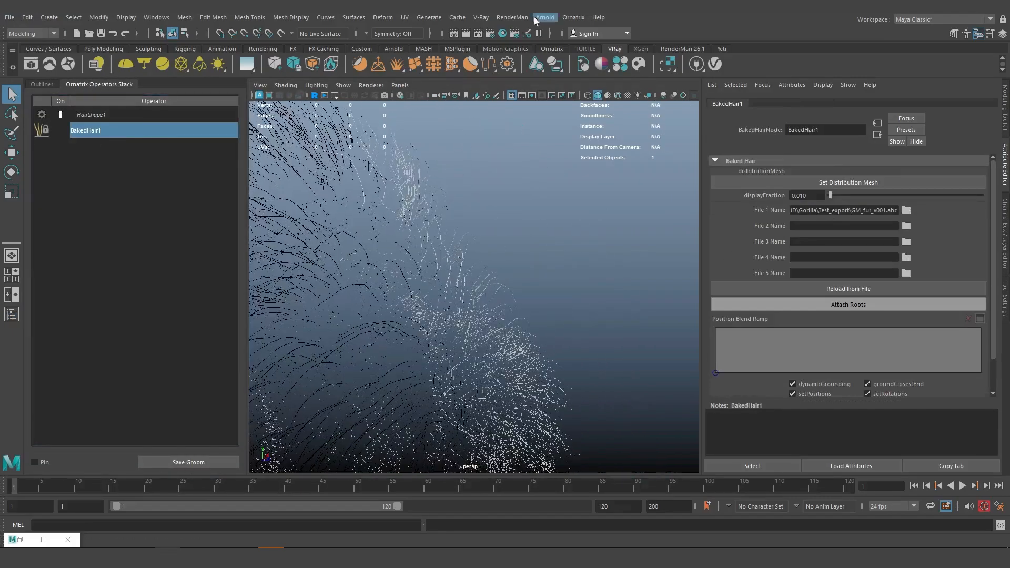
double_click(806, 196)
text(0.1)
key(Return)
Add a Change Width operator on top of the baked hair and reduce its width to about 0.346
click(573, 18)
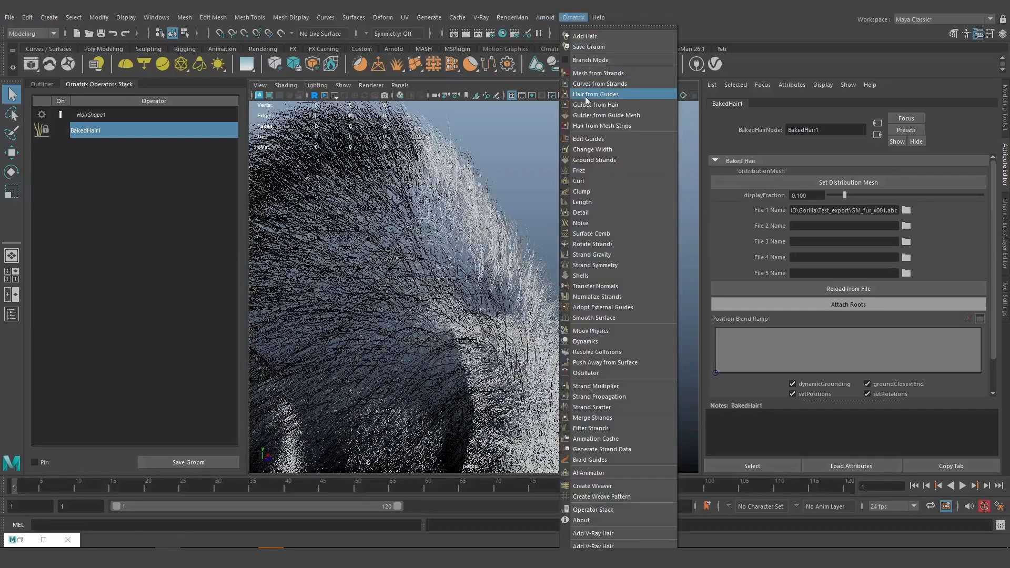
click(594, 150)
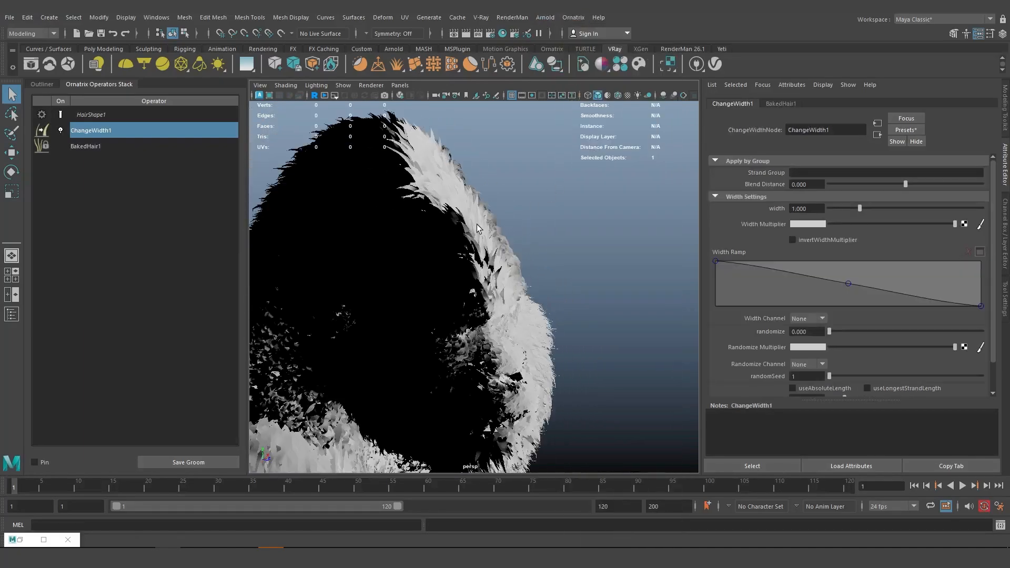
drag(858, 208, 839, 208)
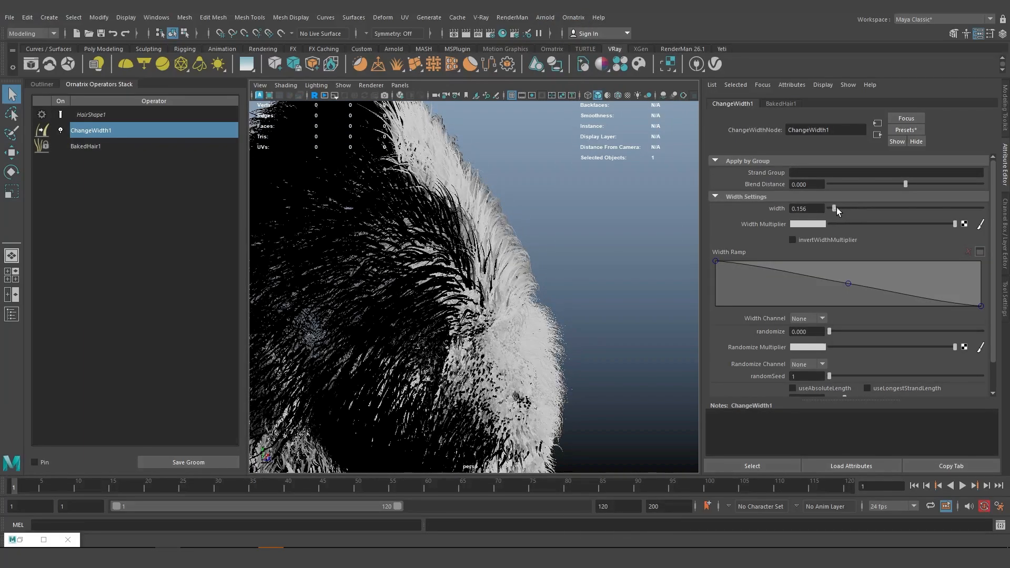
Flatten the width ramp, lowering its start to about 0.16 and adding a point at about 0.69, 0.09
drag(715, 261, 688, 298)
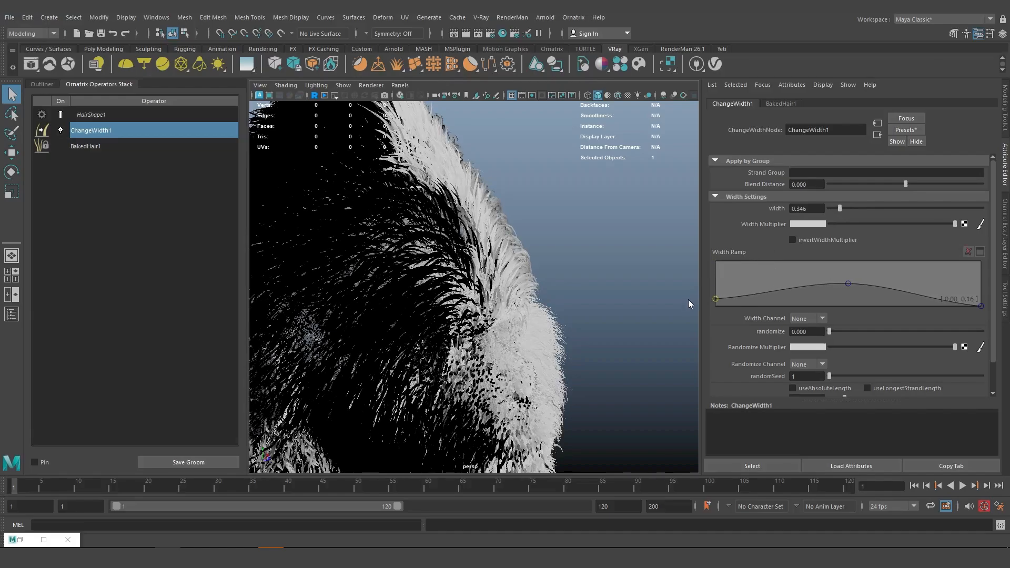
drag(849, 285, 751, 300)
click(897, 302)
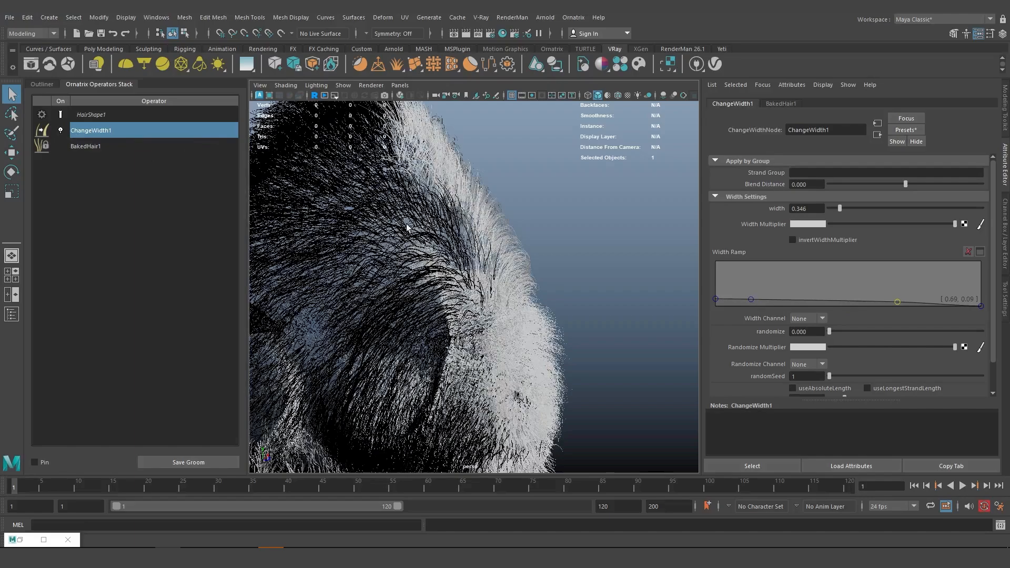
Examine the thinned hair strands on the gorilla's head, face and shoulders from several angles and distances
alt+drag(363, 222, 467, 197)
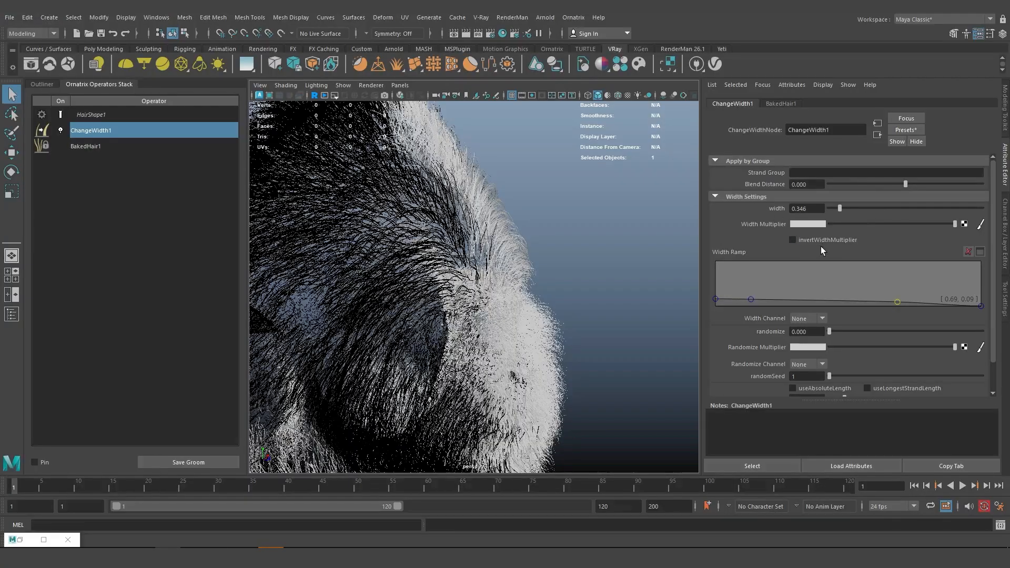
alt+drag(471, 281, 473, 311)
alt+right_drag(474, 310, 428, 369)
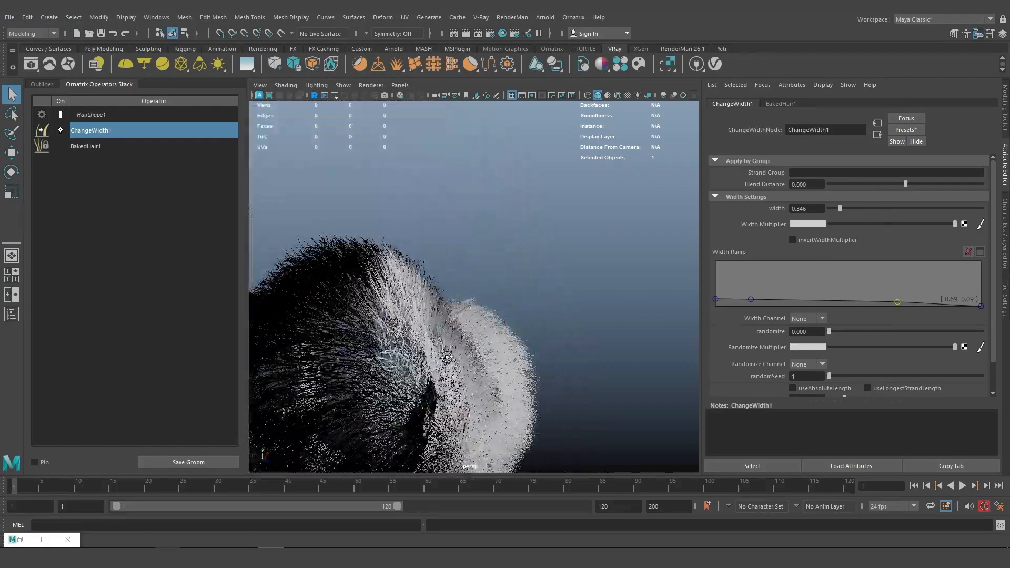
alt+middle_drag(428, 420, 418, 287)
alt+drag(417, 287, 414, 347)
alt+right_drag(414, 346, 457, 311)
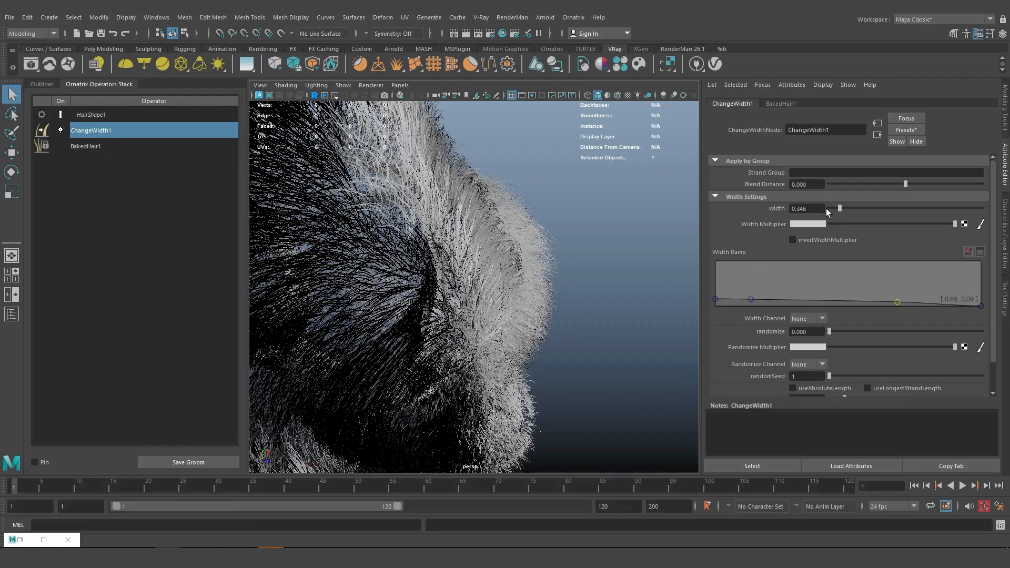
alt+drag(513, 298, 518, 292)
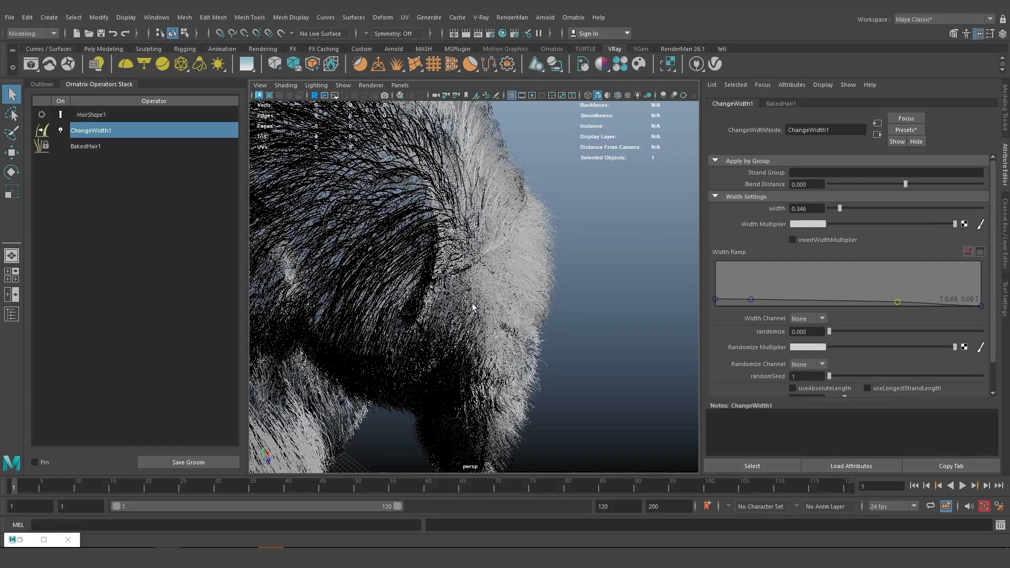
alt+drag(480, 300, 471, 270)
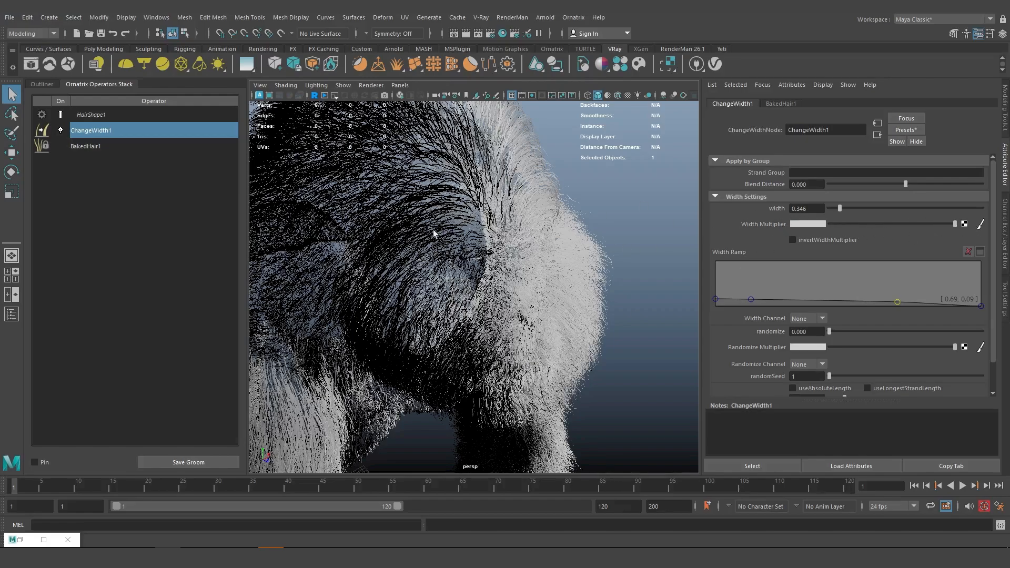
alt+right_drag(545, 289, 463, 210)
alt+middle_drag(463, 205, 467, 291)
alt+drag(460, 259, 362, 247)
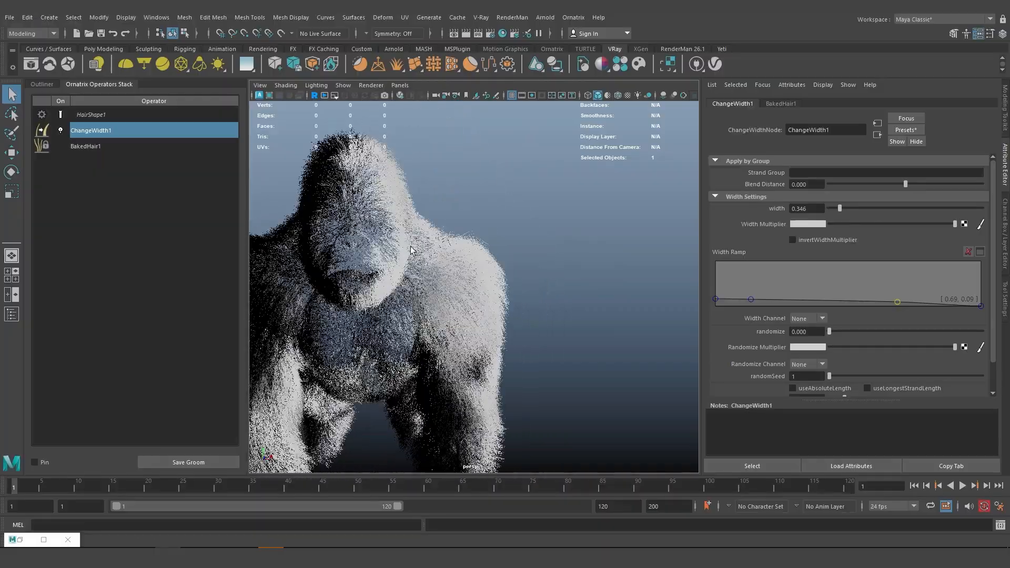
alt+middle_drag(363, 245, 403, 234)
alt+right_drag(395, 229, 436, 247)
alt+drag(436, 247, 461, 257)
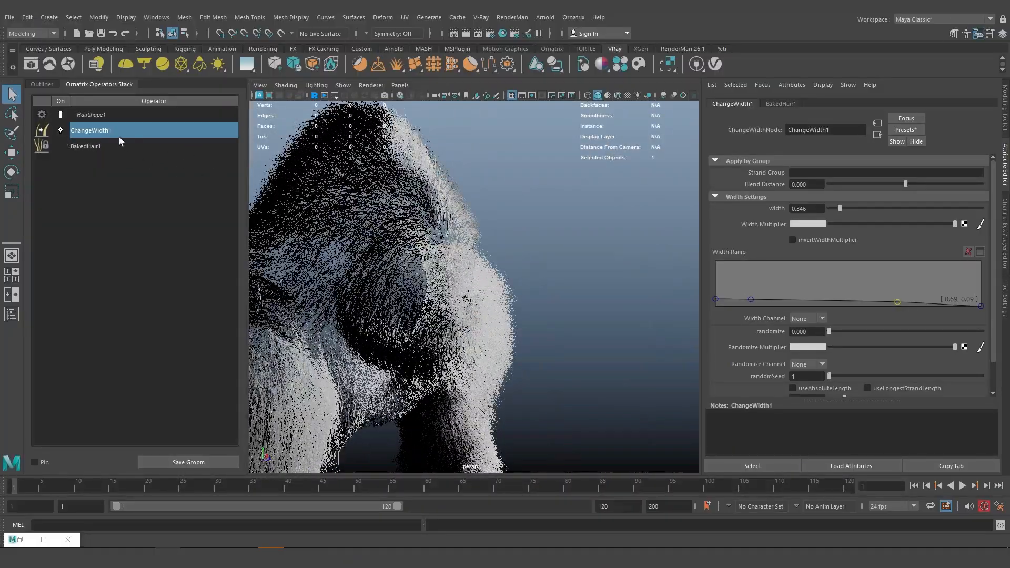
Delete the Change Width operator from the hair's operator stack
right_click(78, 133)
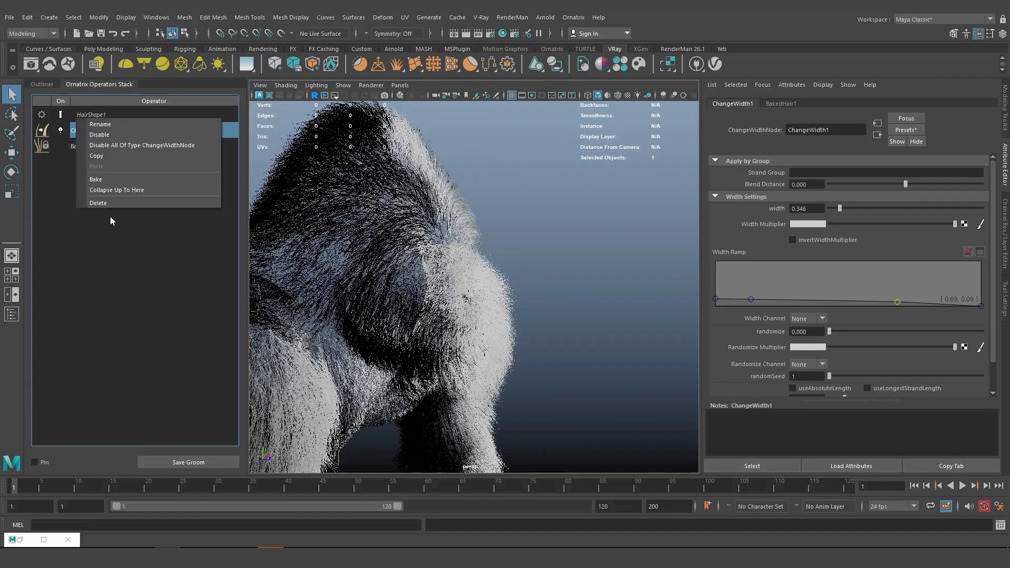
click(109, 200)
alt+right_drag(422, 237, 518, 183)
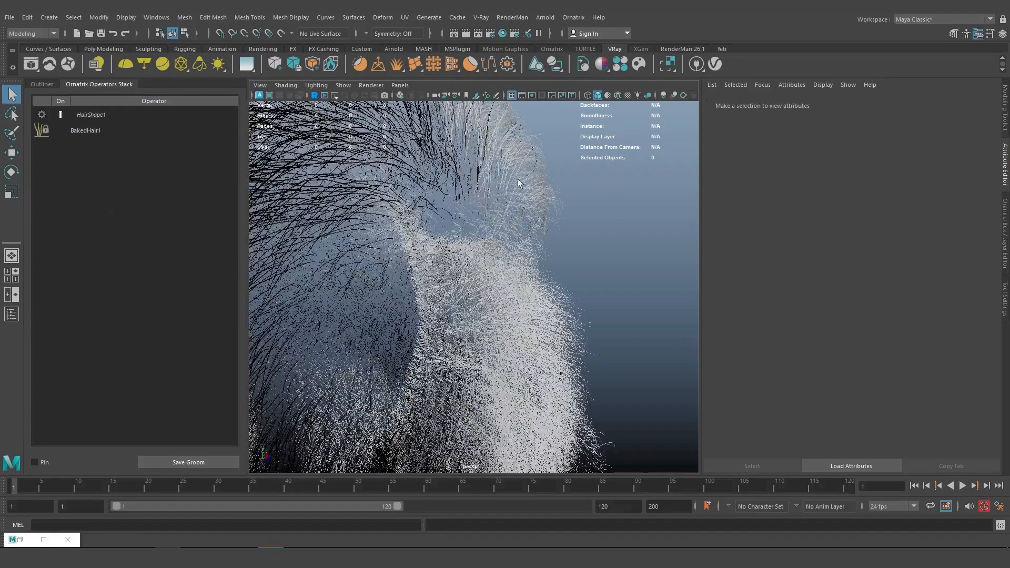
Add a Frizz operator to the baked hair with an amount of about 11.419 and an amount-curve point at about 0.23, 0.59
click(118, 130)
click(574, 17)
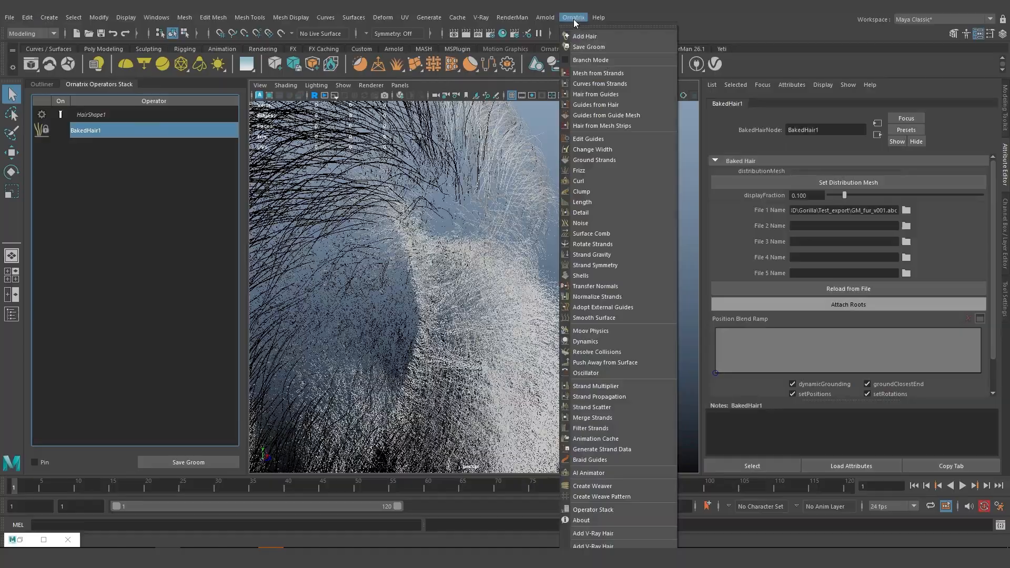
click(600, 175)
alt+right_drag(487, 216, 399, 204)
mouse_move(863, 209)
mouse_down()
mouse_move(880, 209)
mouse_move(851, 210)
mouse_up()
drag(848, 273, 777, 269)
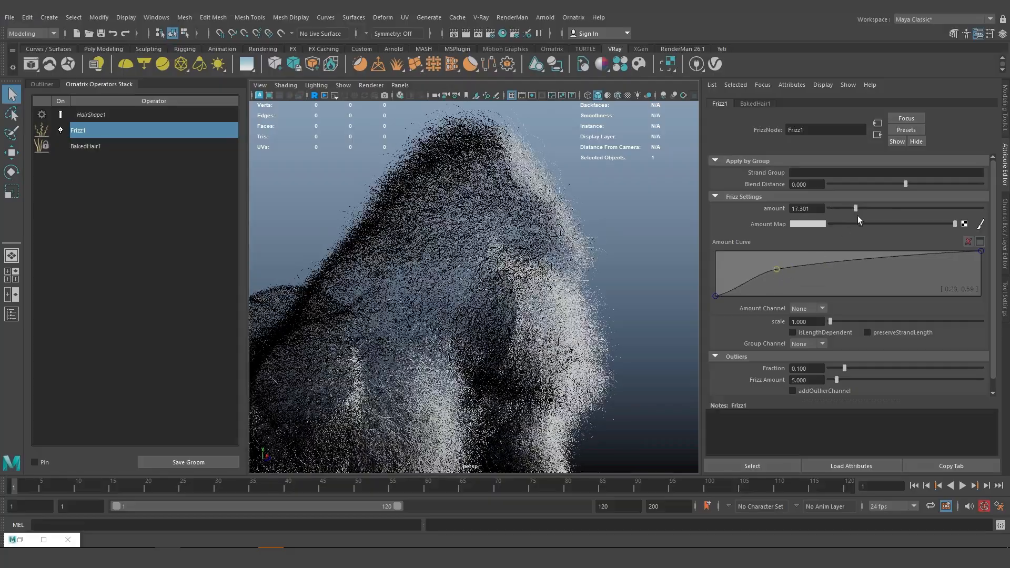
mouse_move(856, 208)
mouse_down()
mouse_move(890, 209)
mouse_move(835, 207)
mouse_move(846, 209)
mouse_up()
Delete the Frizz operator from the hair's operator stack
right_click(136, 137)
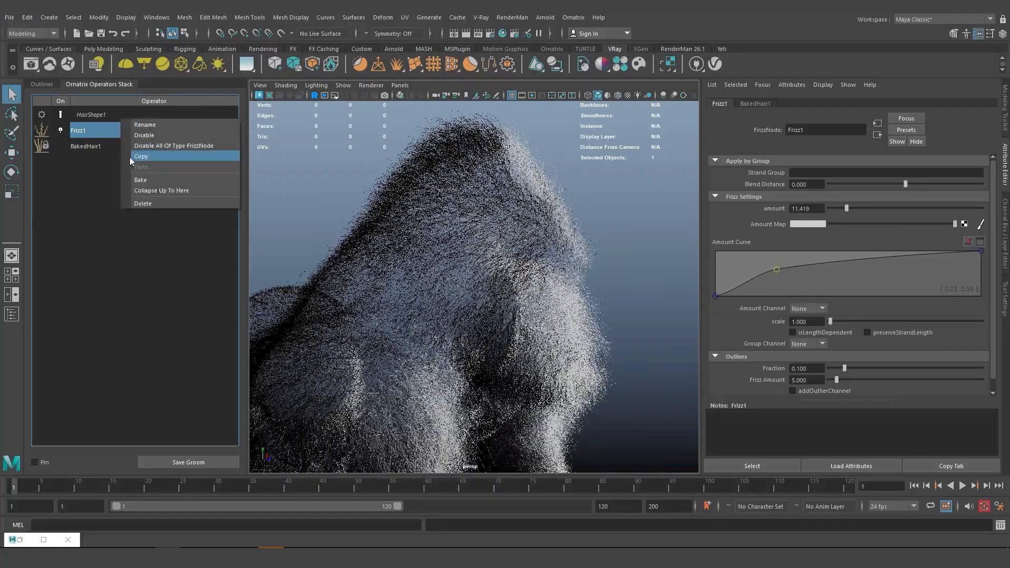
click(150, 203)
alt+right_drag(519, 244, 422, 229)
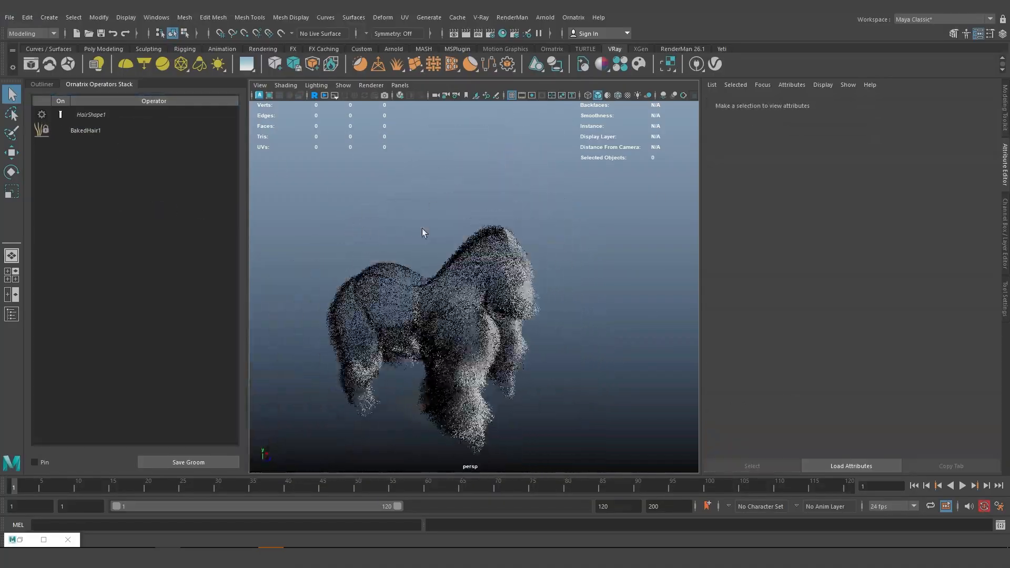
Delete the whole gorilla hair object from the scene
alt+drag(422, 228, 494, 253)
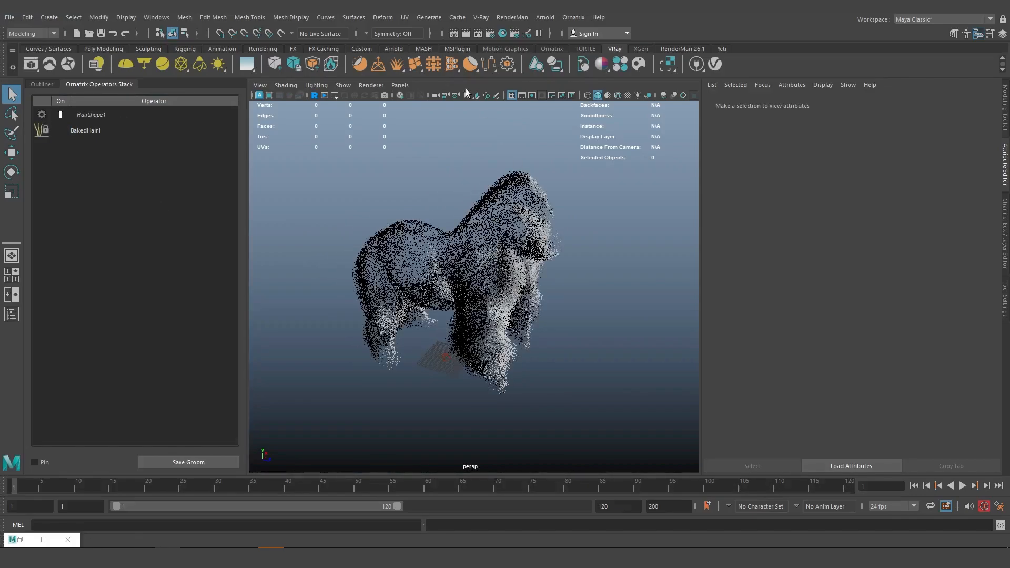
click(513, 190)
key(Delete)
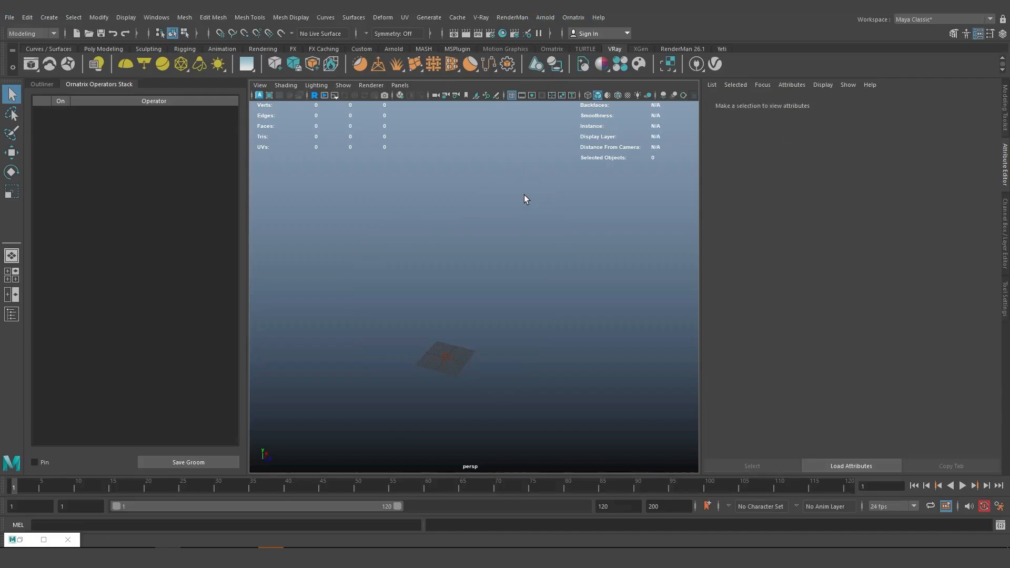
Import GM_fur_v001.abc from the Test_export folder as a GPU cache
click(457, 17)
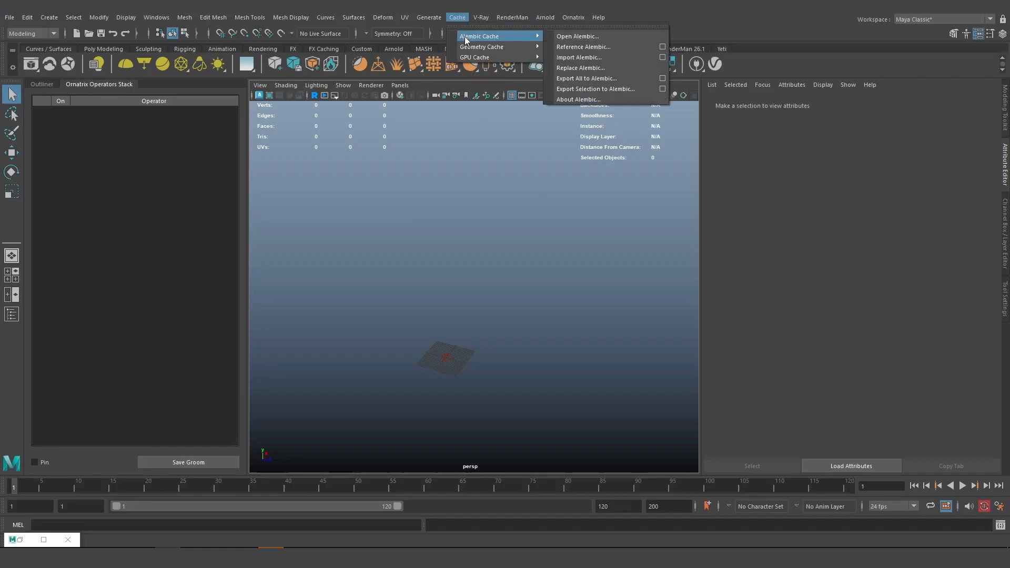
mouse_move(470, 58)
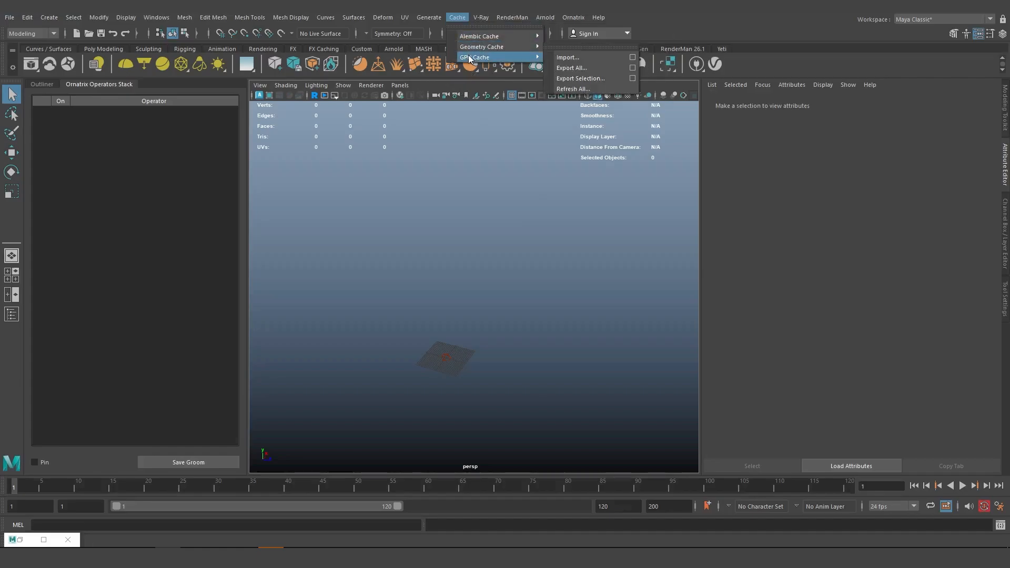
click(576, 57)
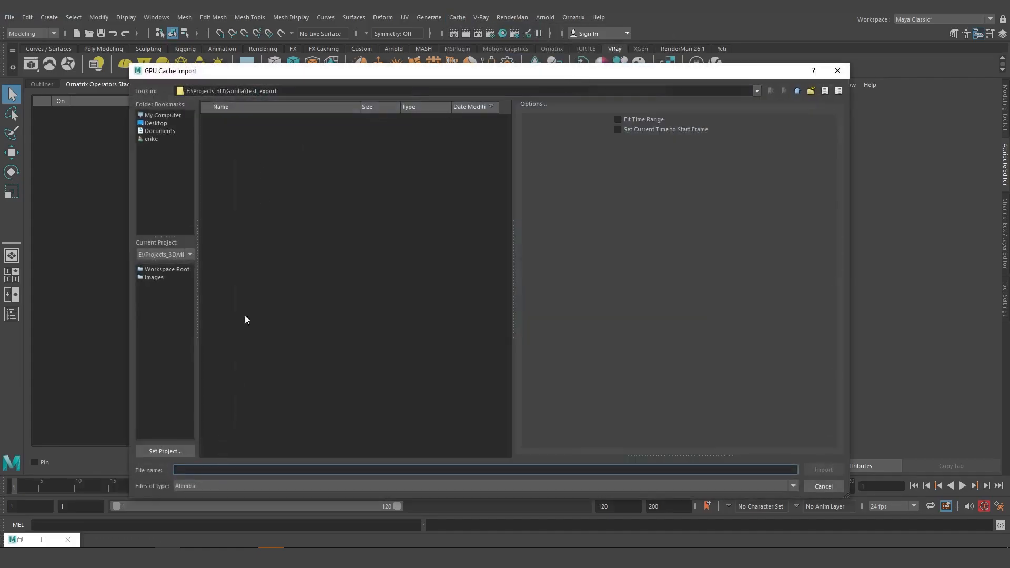
click(797, 90)
click(797, 90)
click(770, 90)
click(770, 91)
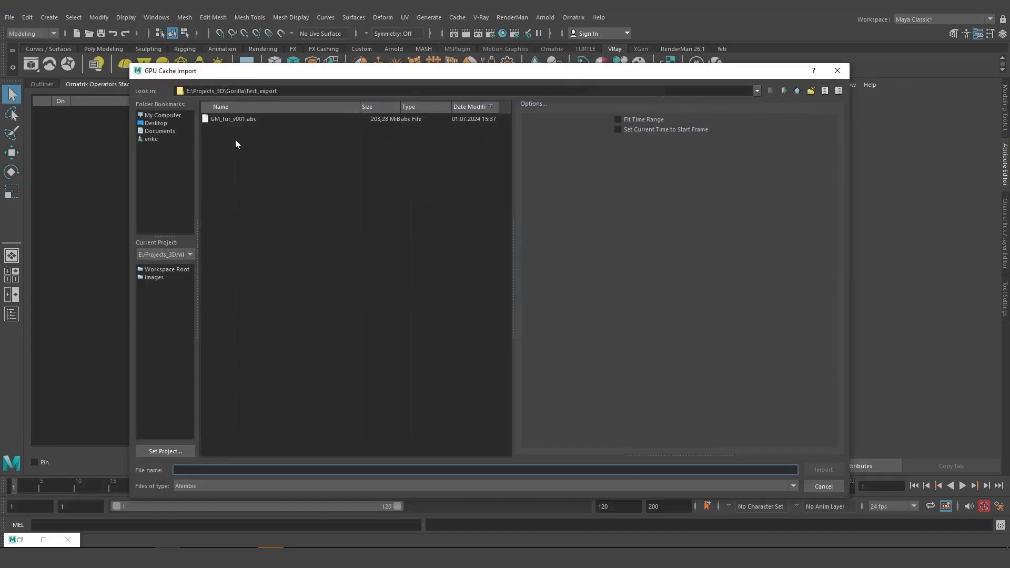
click(237, 121)
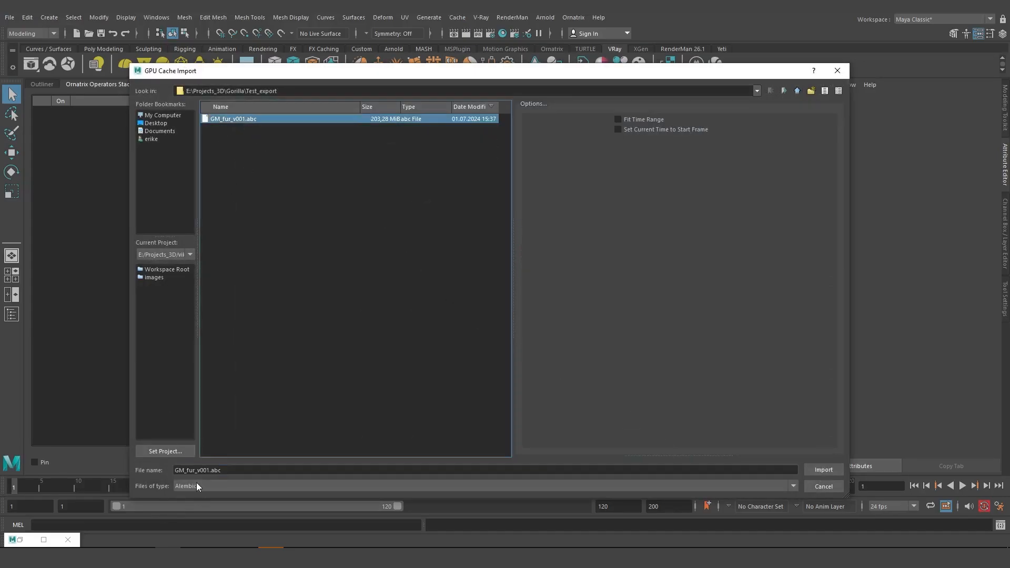
click(822, 470)
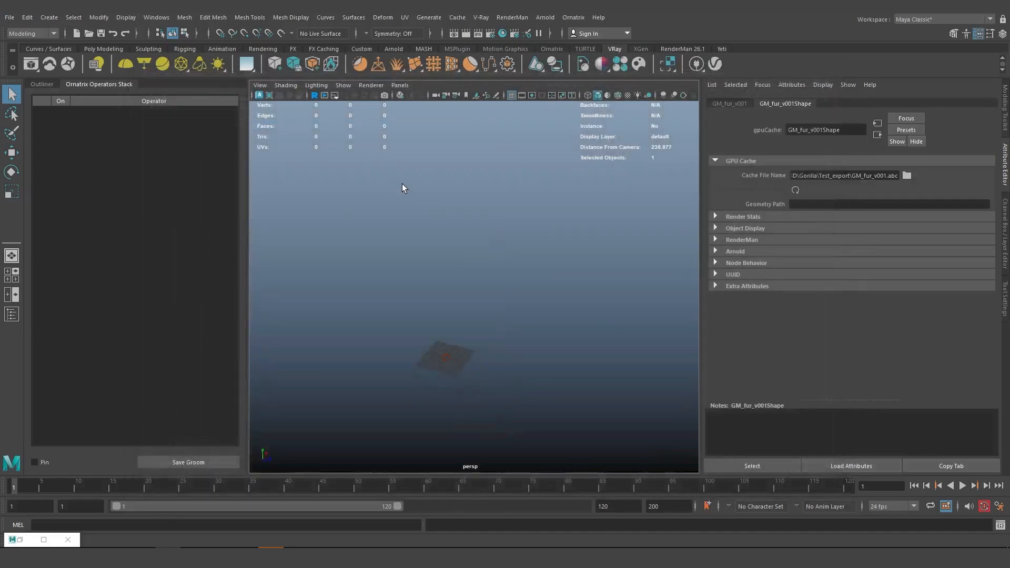
Bring the Outliner back to the front and assign the existing VRayHairNextMtl1 material to the GM_fur_v001 cache
click(42, 84)
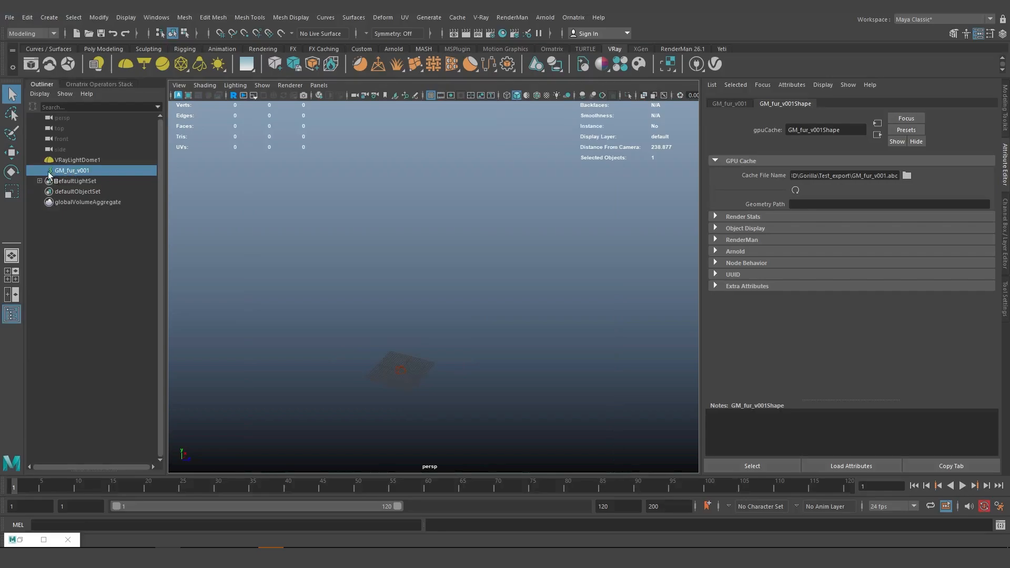
scroll(425, 345, up, 5)
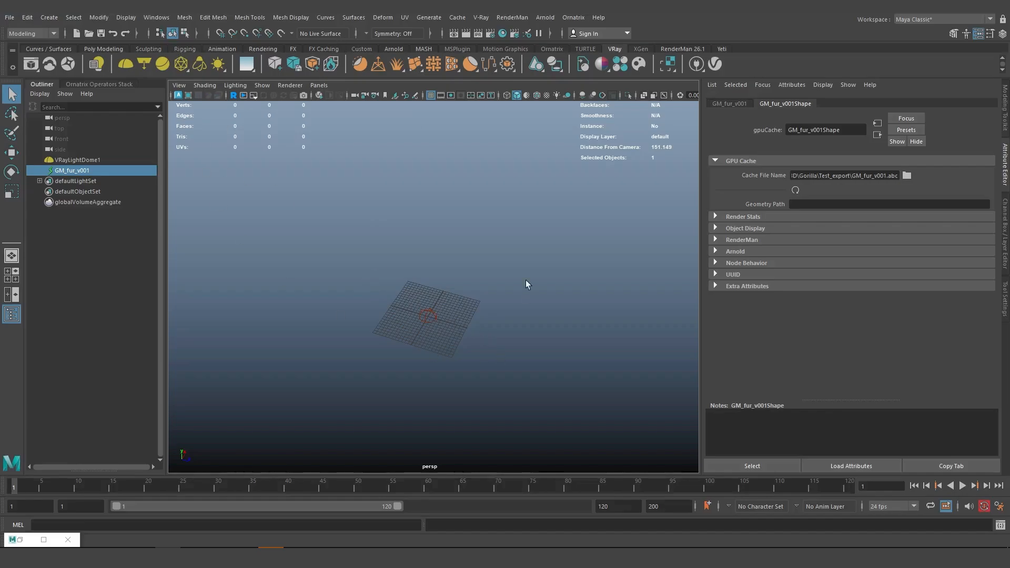
scroll(426, 290, down, 3)
alt+drag(426, 290, 443, 255)
alt+drag(503, 197, 388, 289)
click(84, 159)
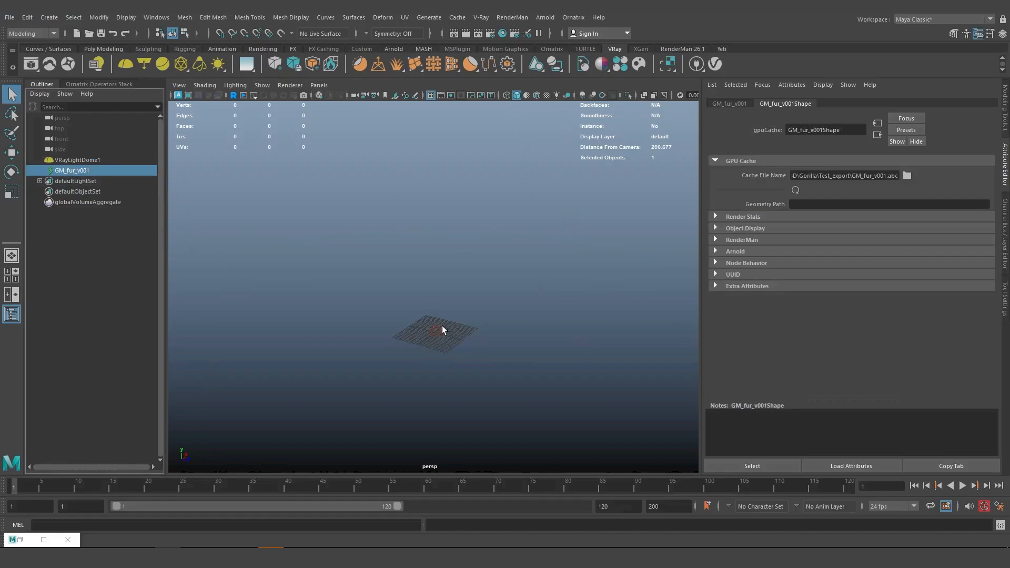
right_click(429, 330)
mouse_move(451, 541)
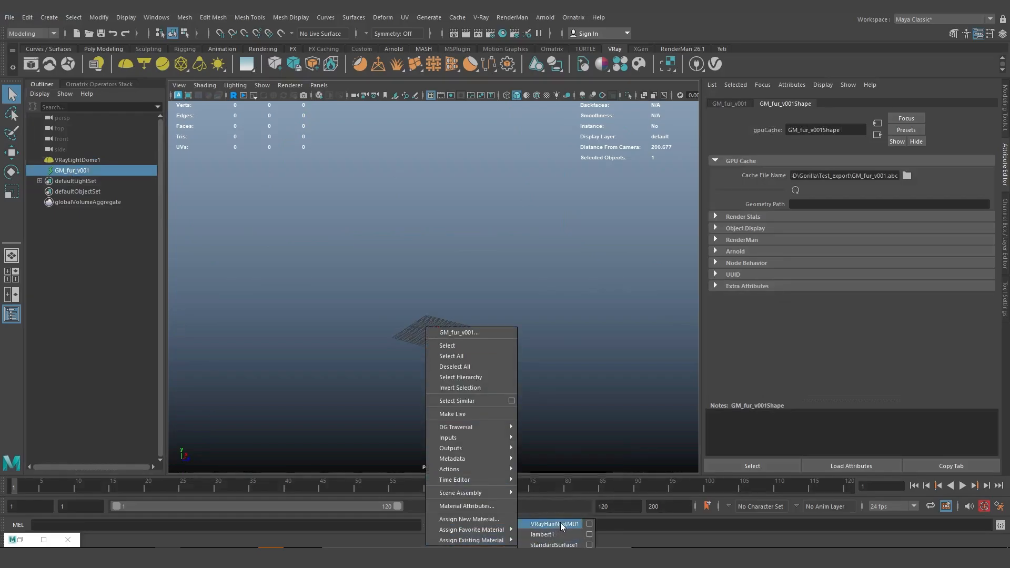
click(555, 524)
Frame the fur cache's area in the persp view and open the V-Ray Frame Buffer
alt+drag(462, 247, 402, 270)
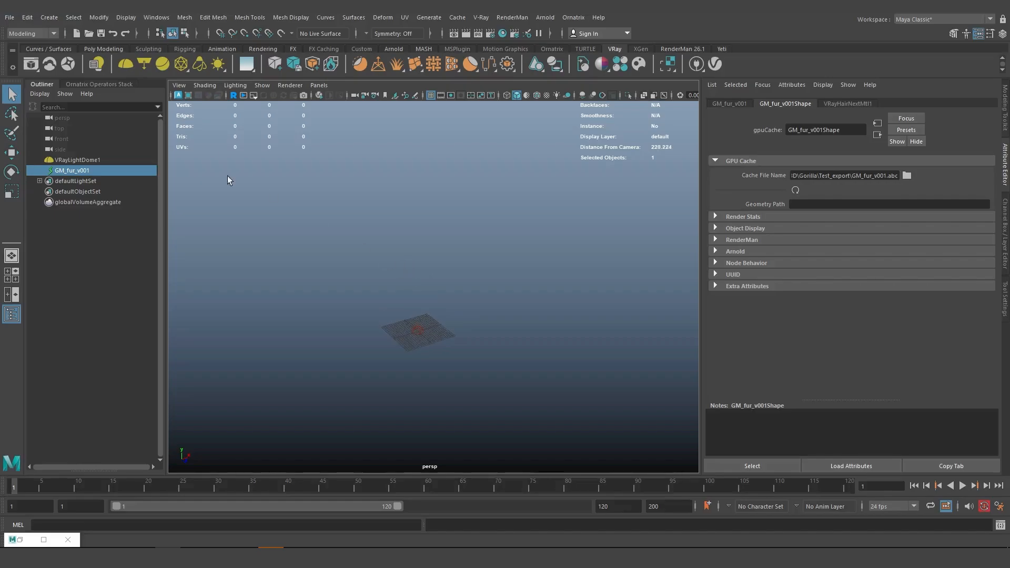
alt+drag(437, 364, 437, 341)
click(32, 67)
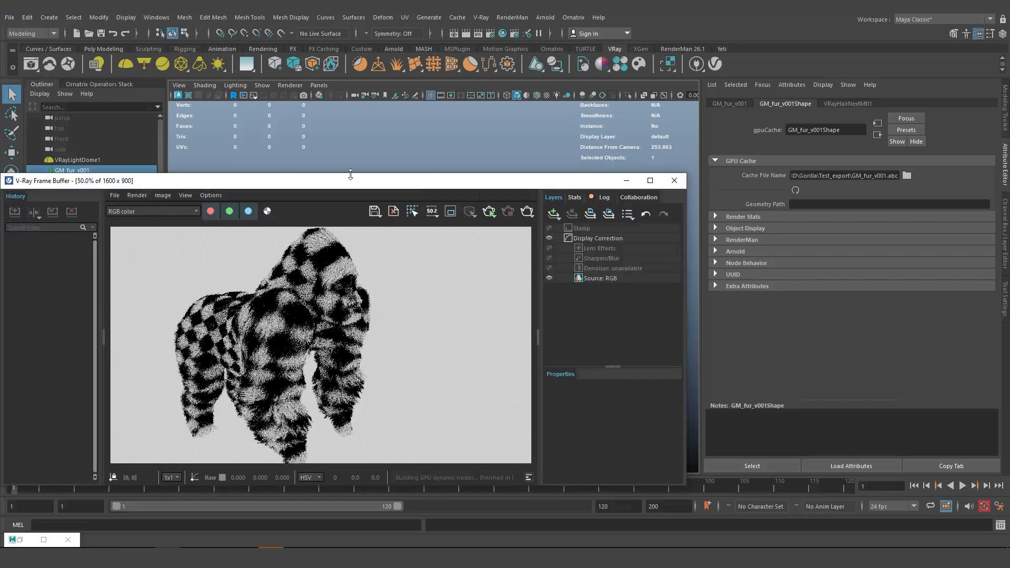
Start an interactive V-Ray render of the GM_fur_v001 cache, with part of the persp view left uncovered by the frame buffer
click(496, 213)
click(498, 235)
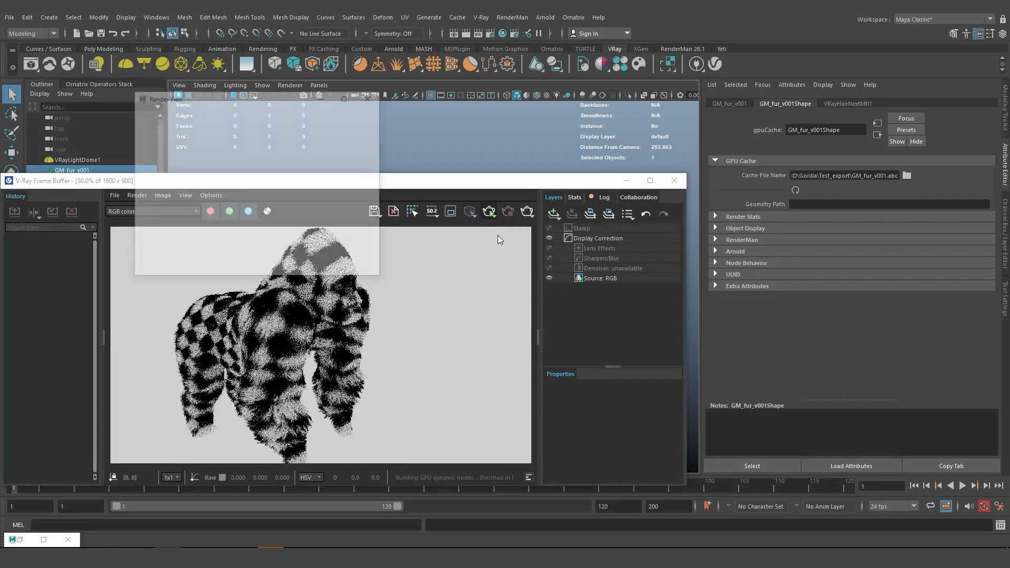
drag(443, 186, 436, 225)
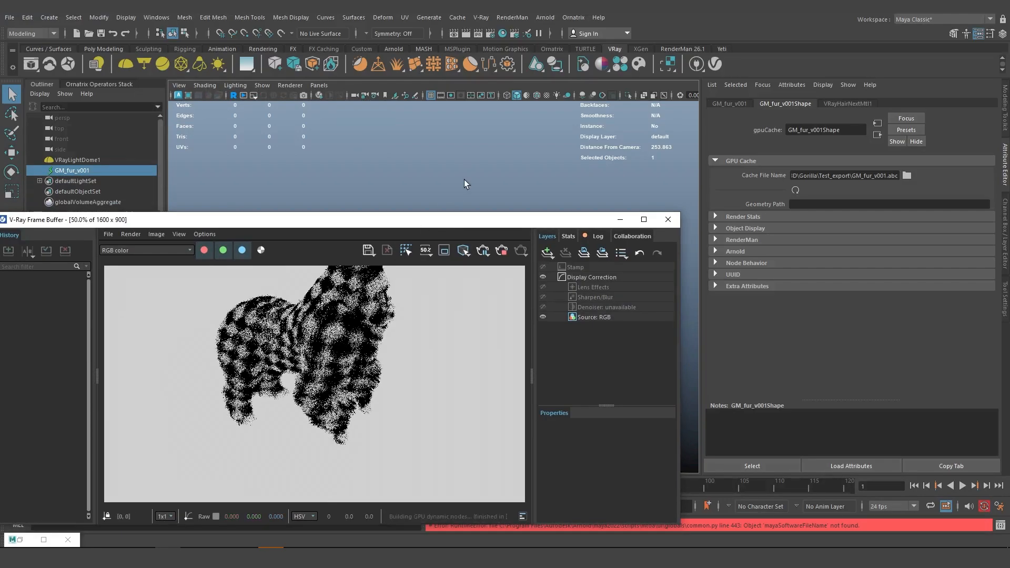
alt+drag(464, 178, 432, 188)
scroll(430, 201, down, 2)
Rotate the GM_fur_v001 cache slightly about its vertical axis and restart the interactive render
drag(456, 221, 436, 325)
alt+middle_drag(433, 226, 423, 221)
key(e)
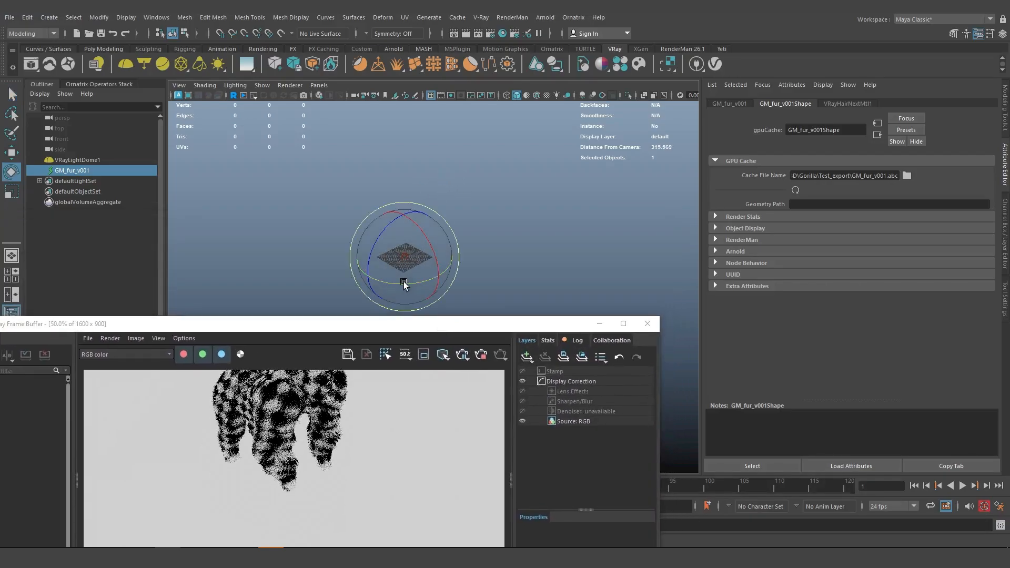
drag(405, 284, 427, 280)
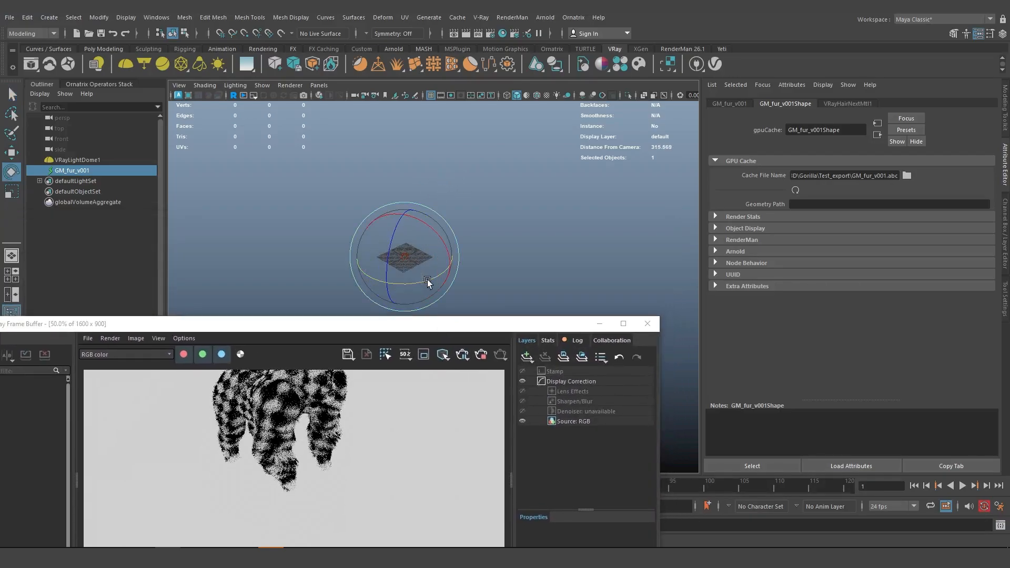
click(463, 357)
click(470, 371)
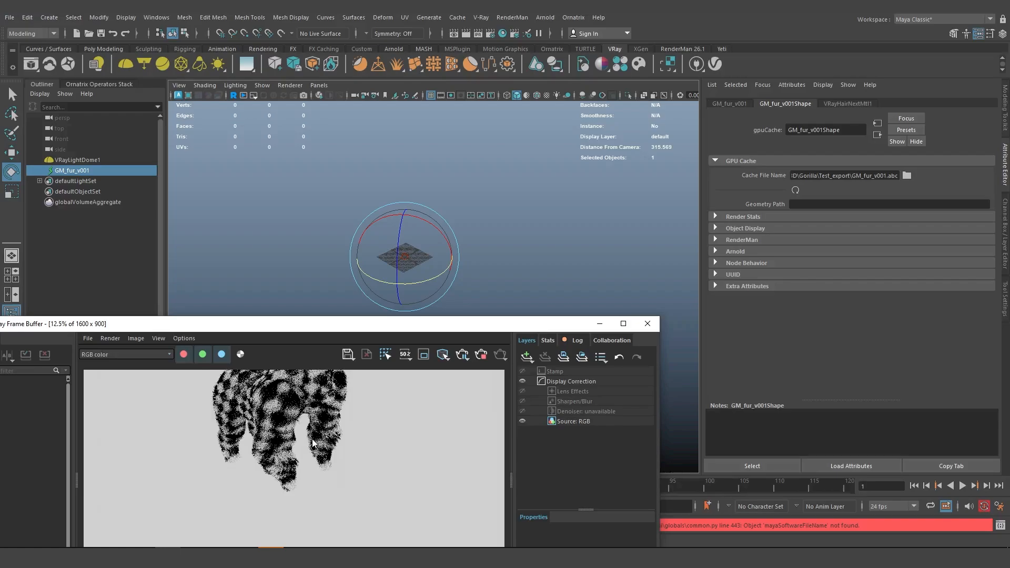
Frame the rotated gorilla fur larger in the live render and move the frame buffer back up over the viewport
scroll(304, 447, up, 2)
alt+middle_drag(440, 216, 449, 241)
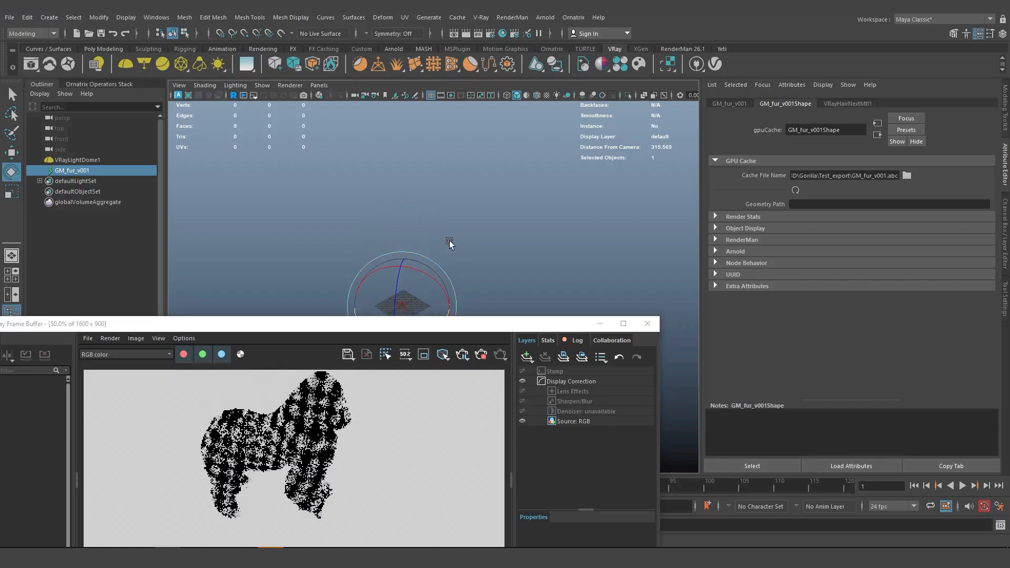
alt+right_drag(449, 241, 526, 250)
alt+middle_drag(457, 245, 432, 278)
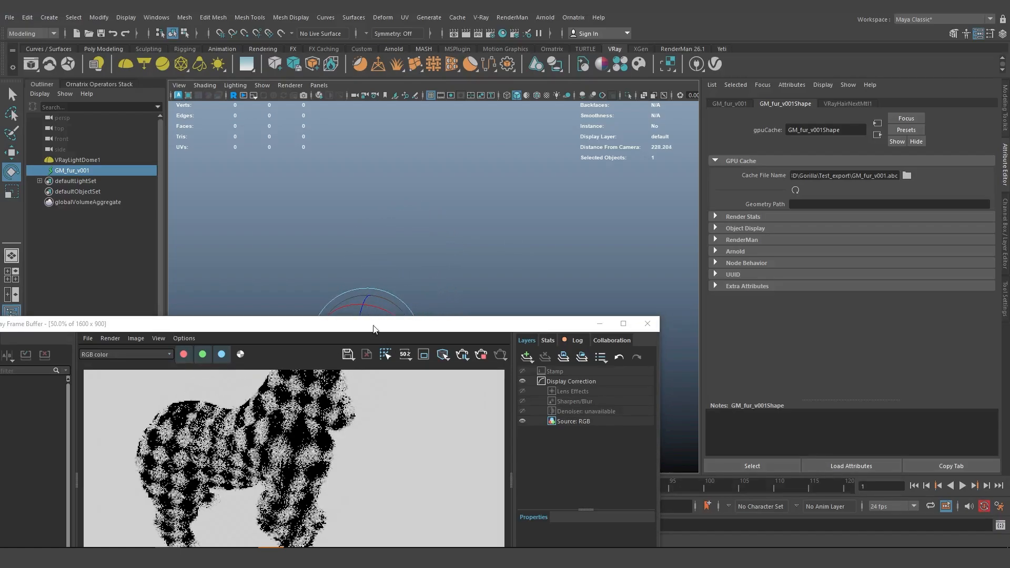
drag(375, 323, 414, 166)
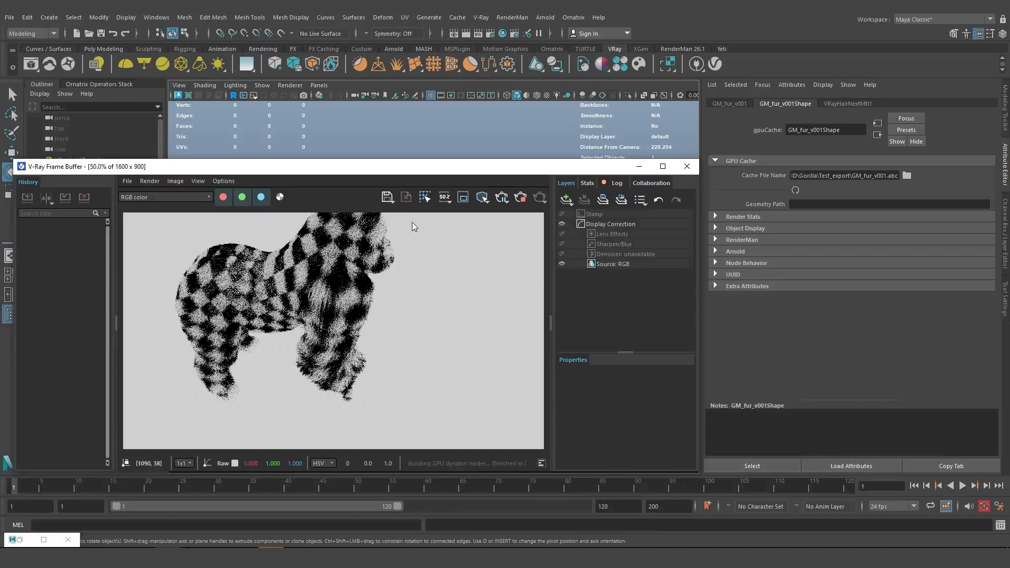
alt+middle_drag(421, 135, 436, 160)
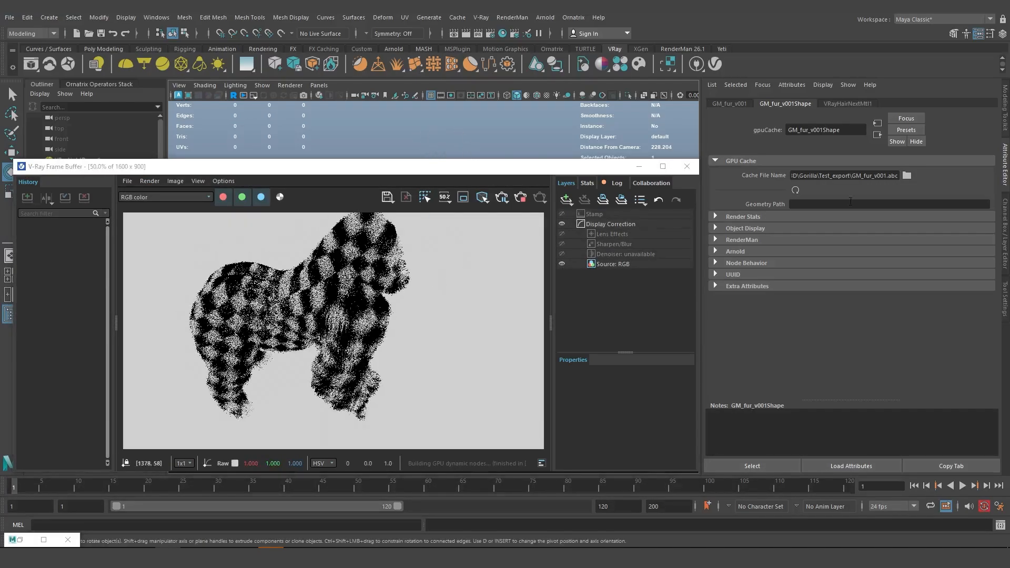
drag(437, 167, 428, 176)
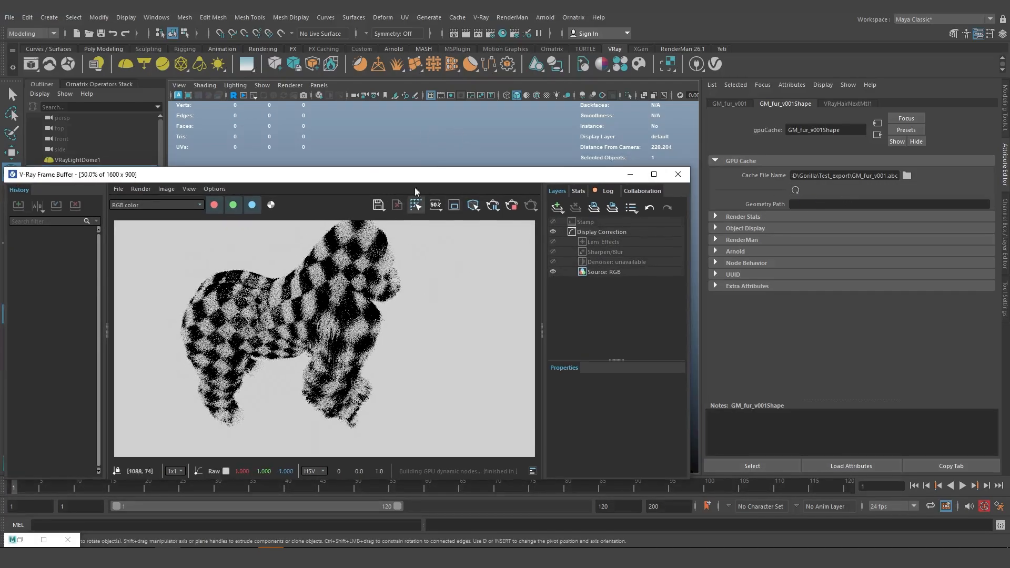
Examine the checkered gorilla fur in the live render, both close up on the chest strands and from several angles around the body
scroll(367, 304, up, 2)
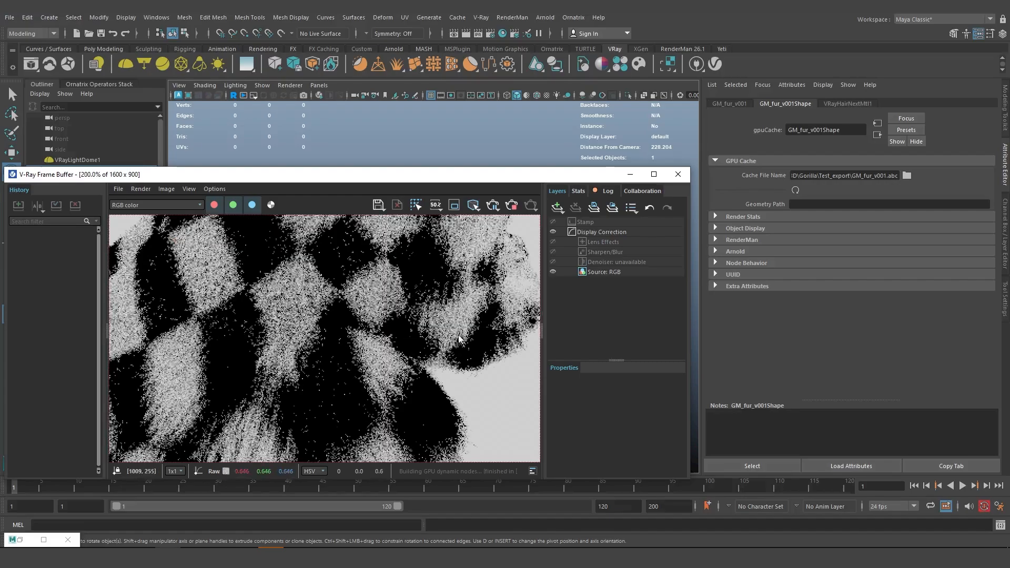
scroll(327, 237, down, 1)
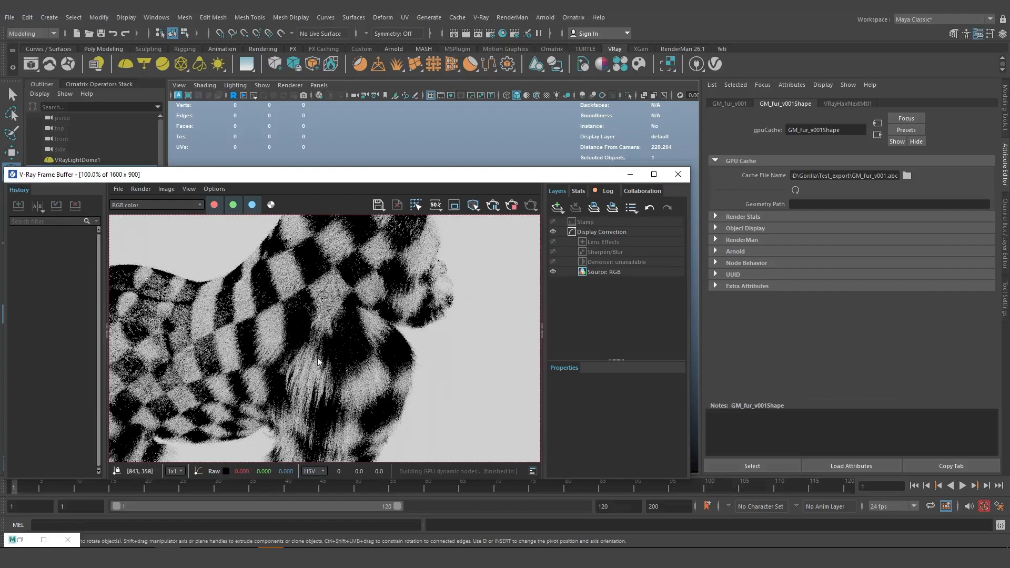
scroll(456, 268, down, 1)
scroll(292, 307, up, 1)
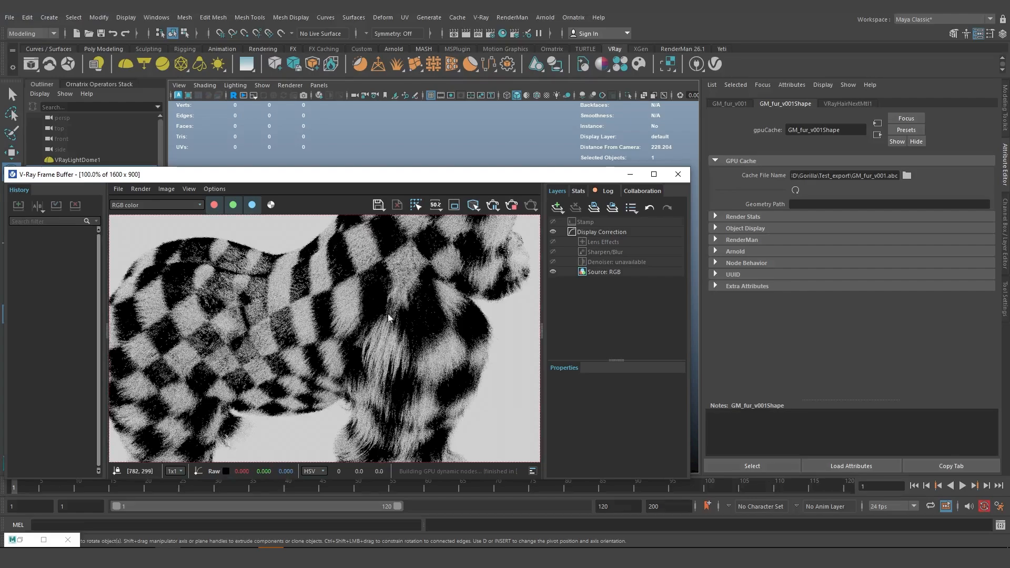
scroll(459, 270, down, 1)
alt+drag(485, 139, 425, 153)
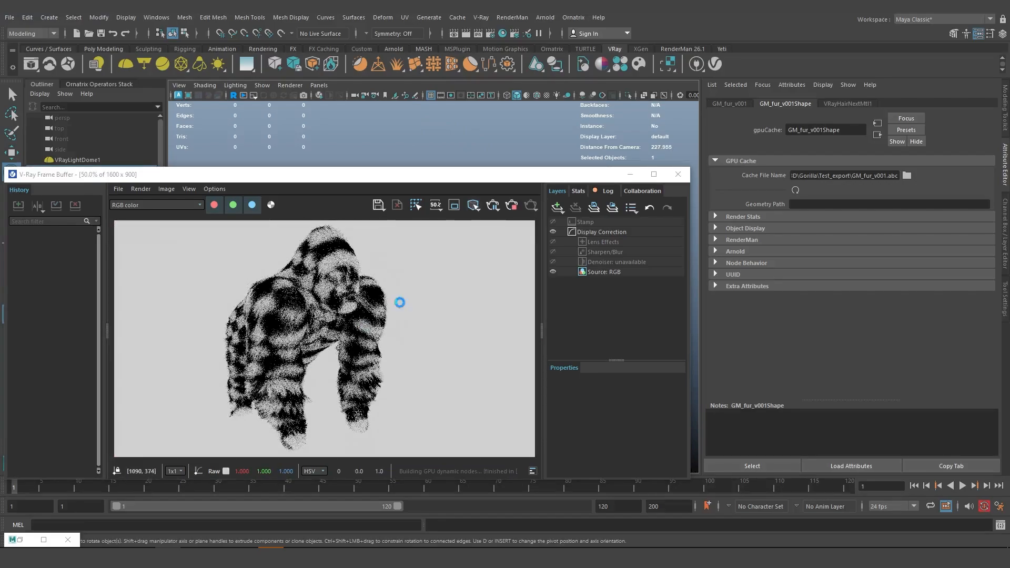
alt+drag(466, 146, 353, 143)
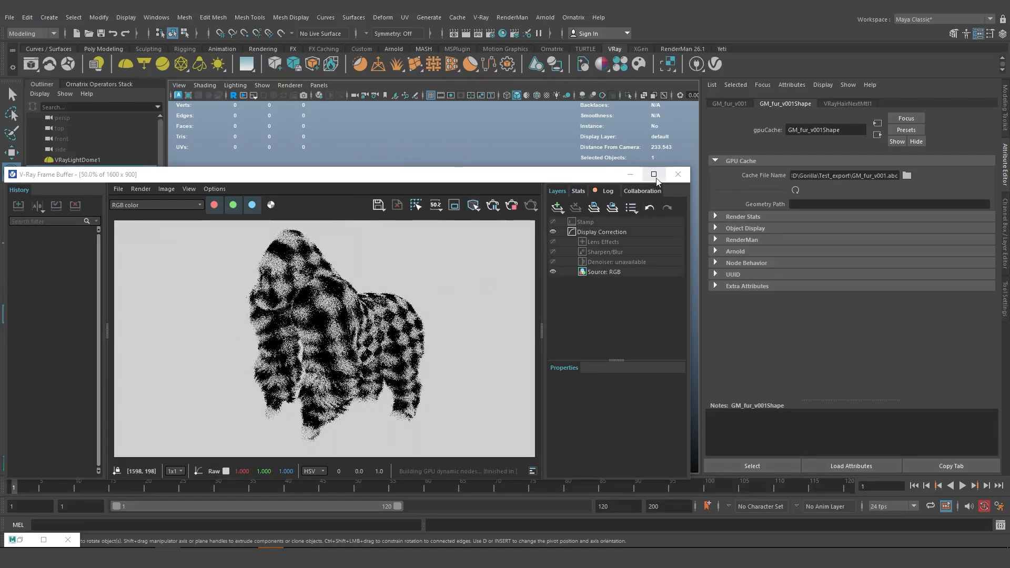
alt+drag(418, 141, 361, 129)
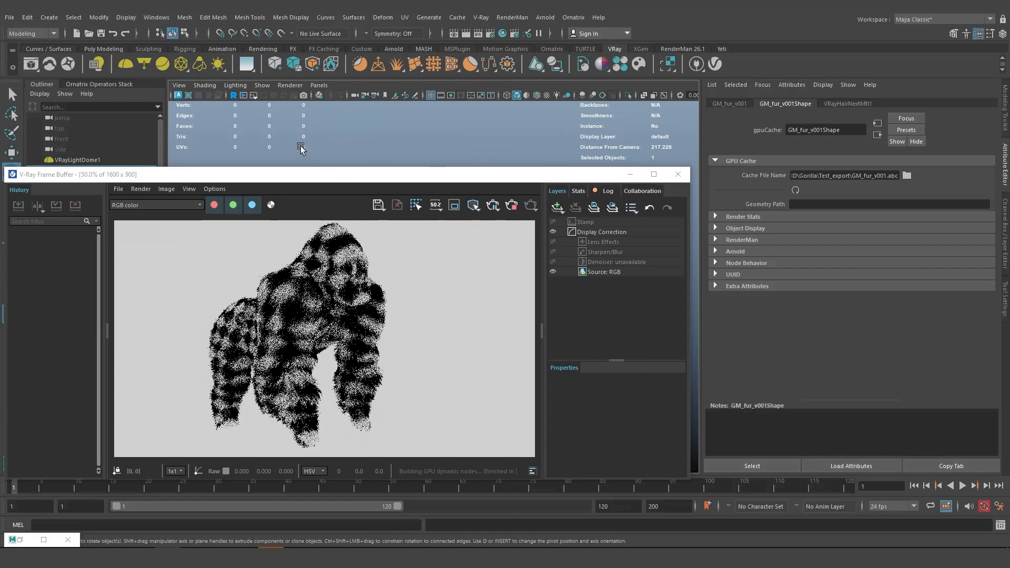
alt+drag(416, 161, 438, 164)
click(457, 17)
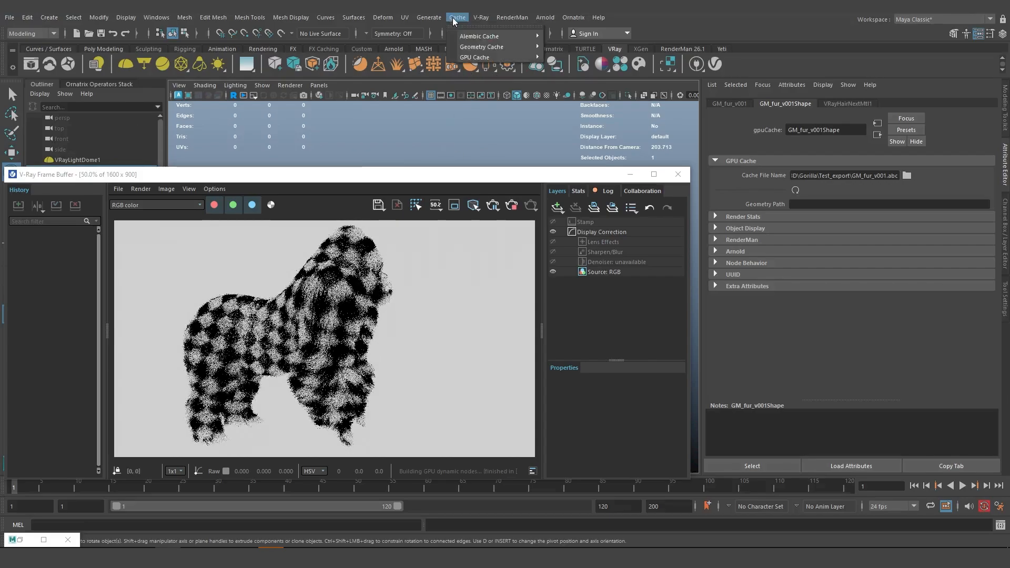
mouse_move(472, 41)
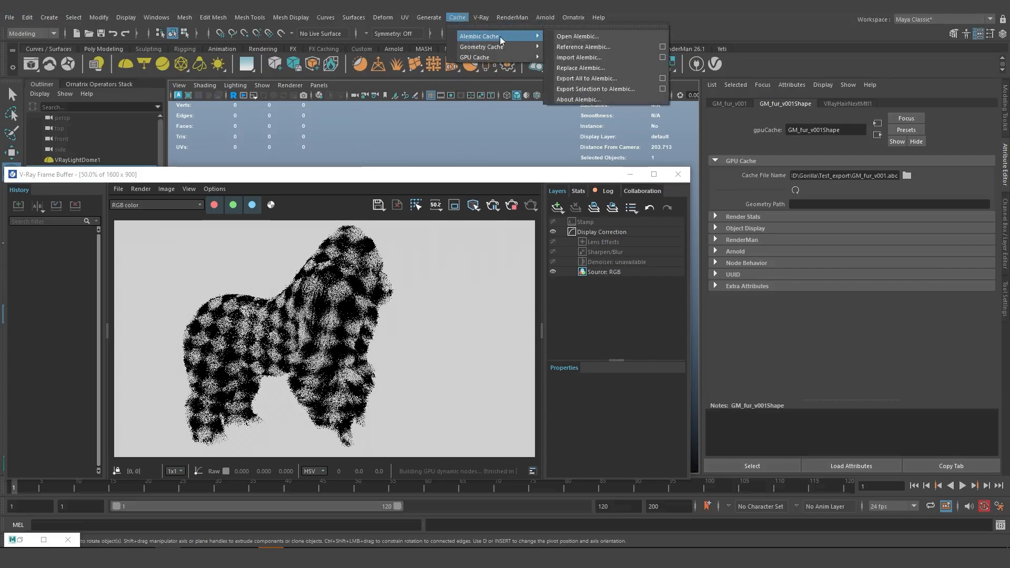
click(568, 57)
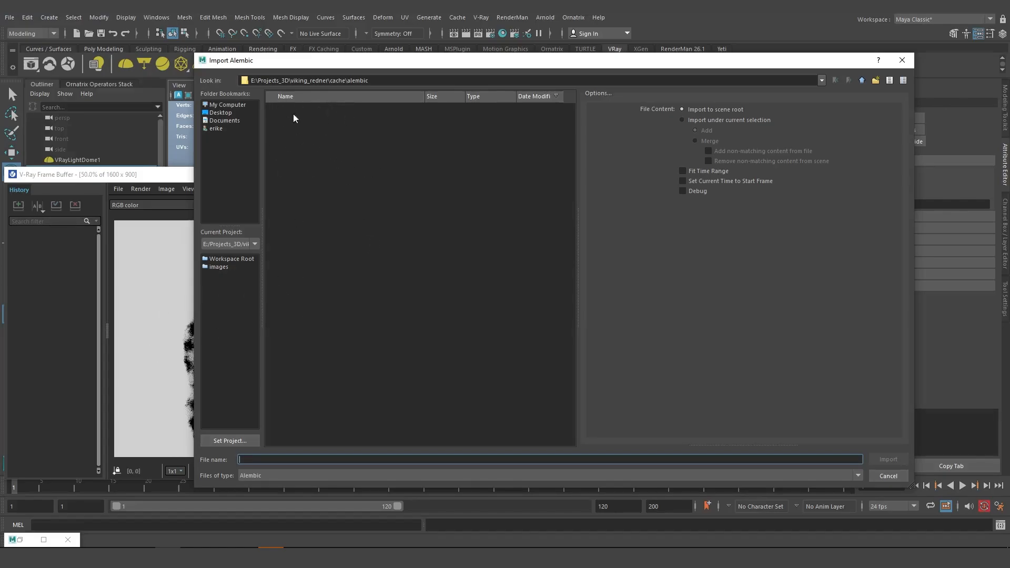
click(902, 62)
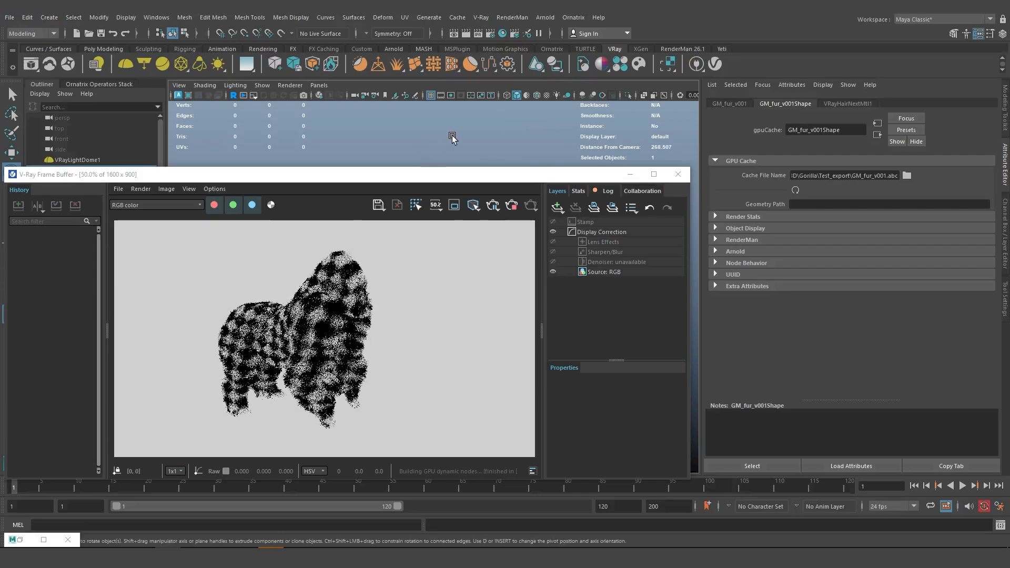
View the gorilla fur from its opposite front side in the live render and abort the interactive rendering
alt+drag(451, 138, 413, 139)
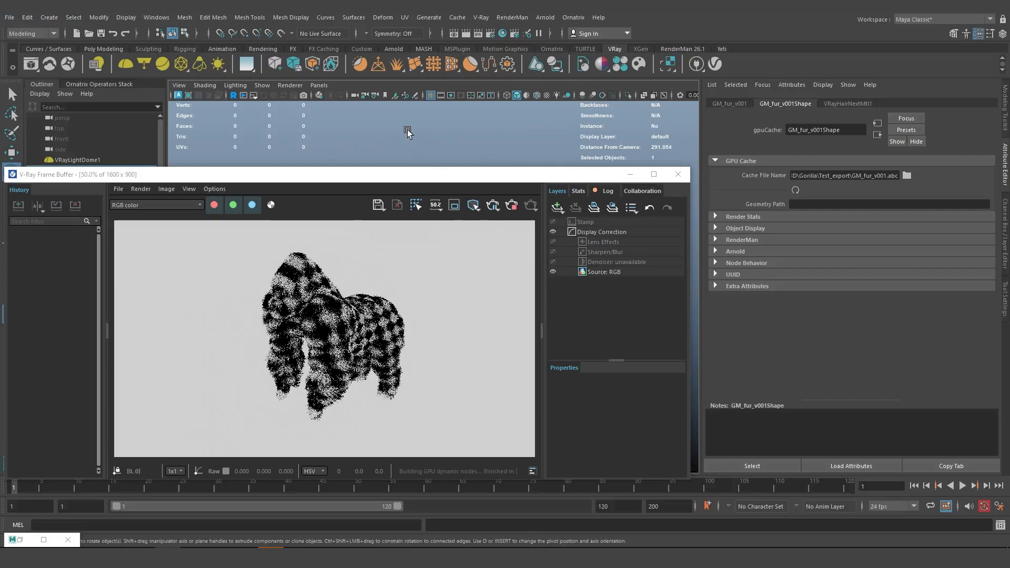
scroll(410, 129, up, 2)
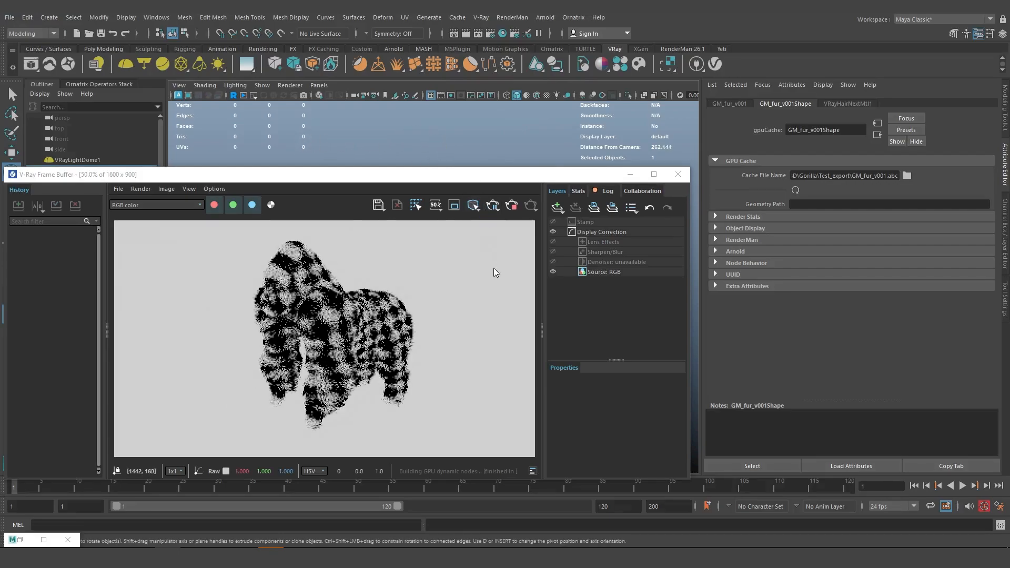
click(510, 208)
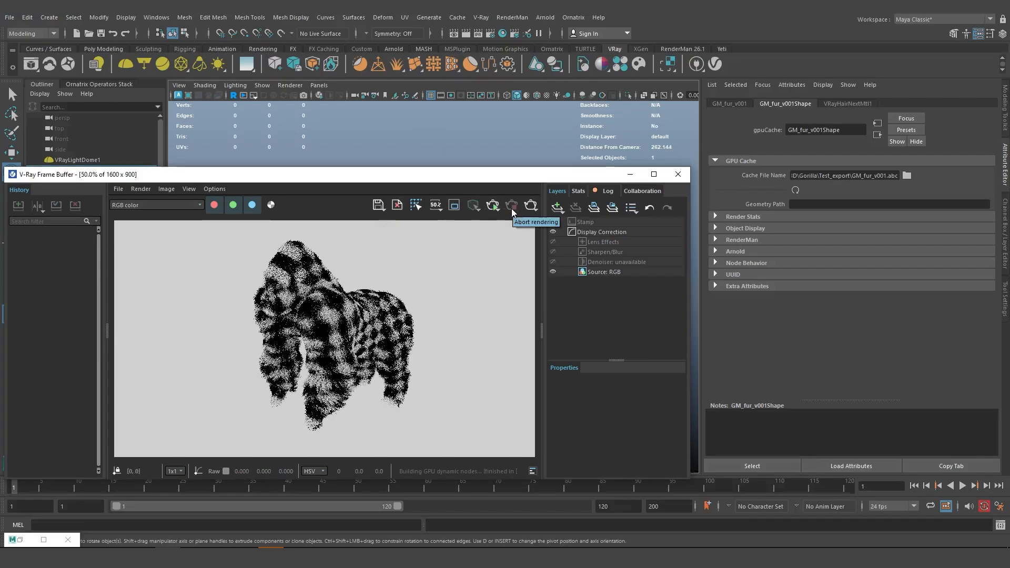